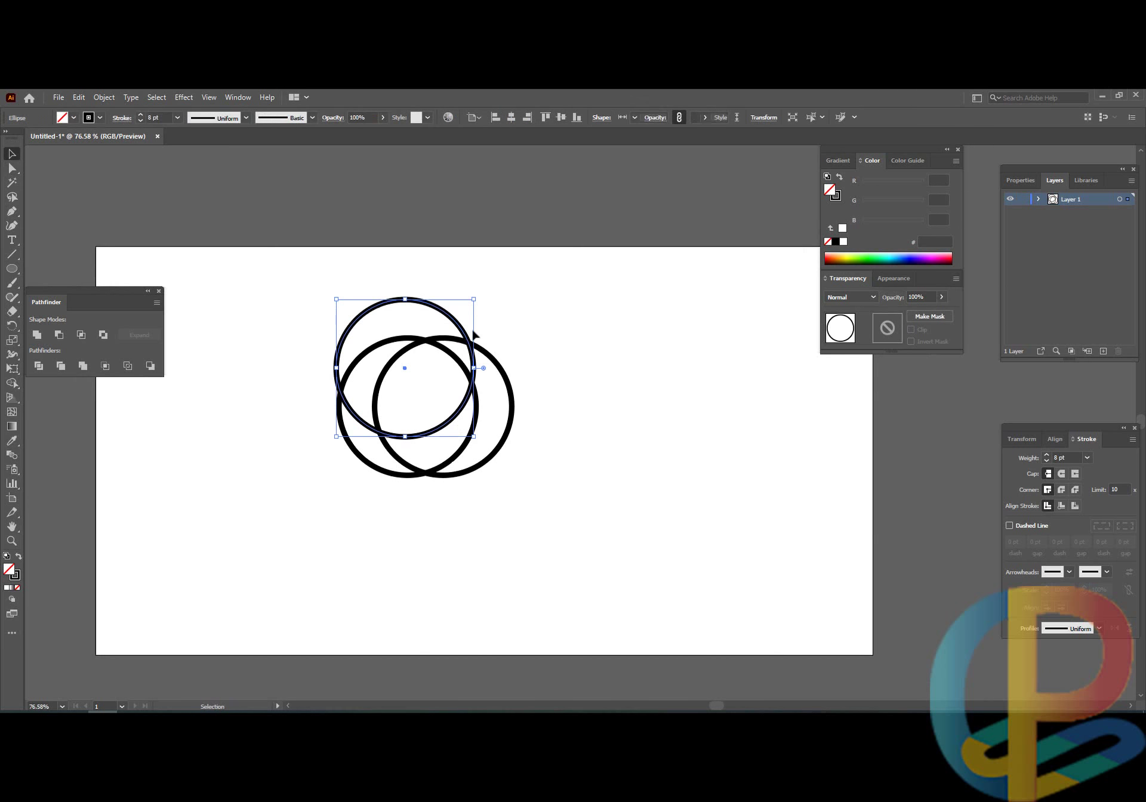
- Set the upper circle's stroke to green #34D000 and the right circle's stroke to crimson #D00058
click(865, 255)
click(513, 409)
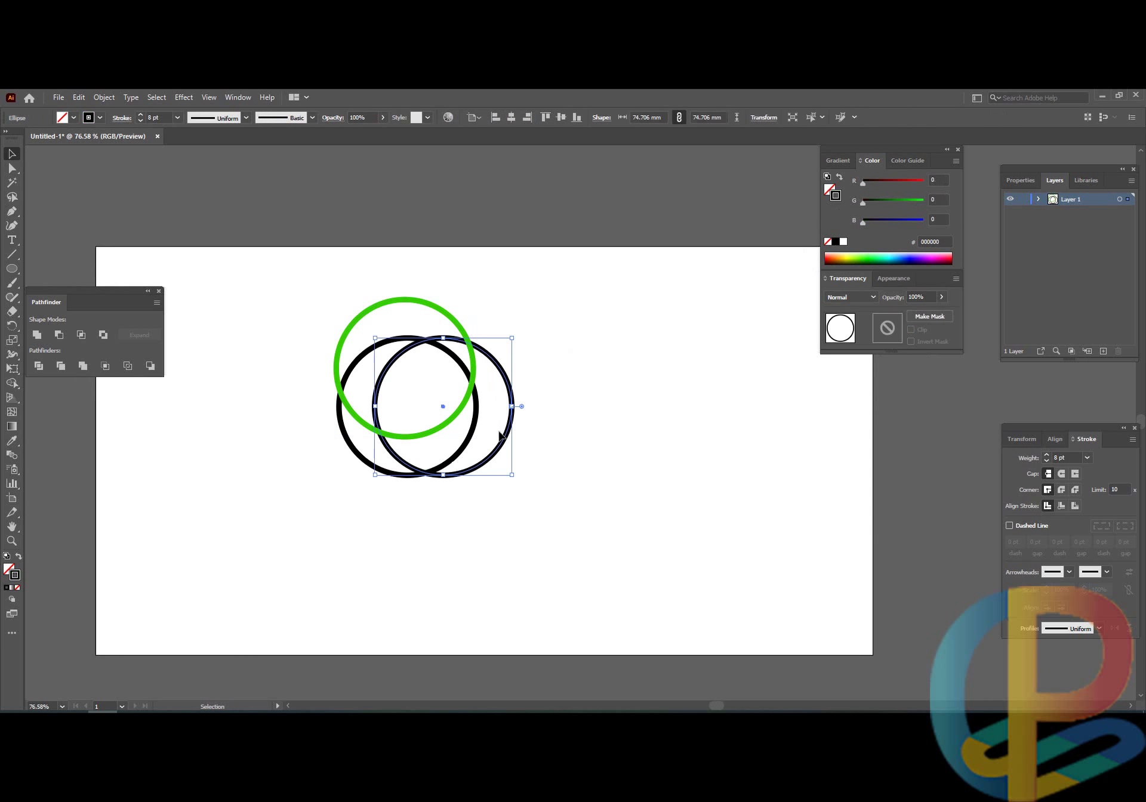
click(946, 255)
- Set the remaining black circle's stroke to purple #B300FF and deselect it
click(357, 447)
click(846, 256)
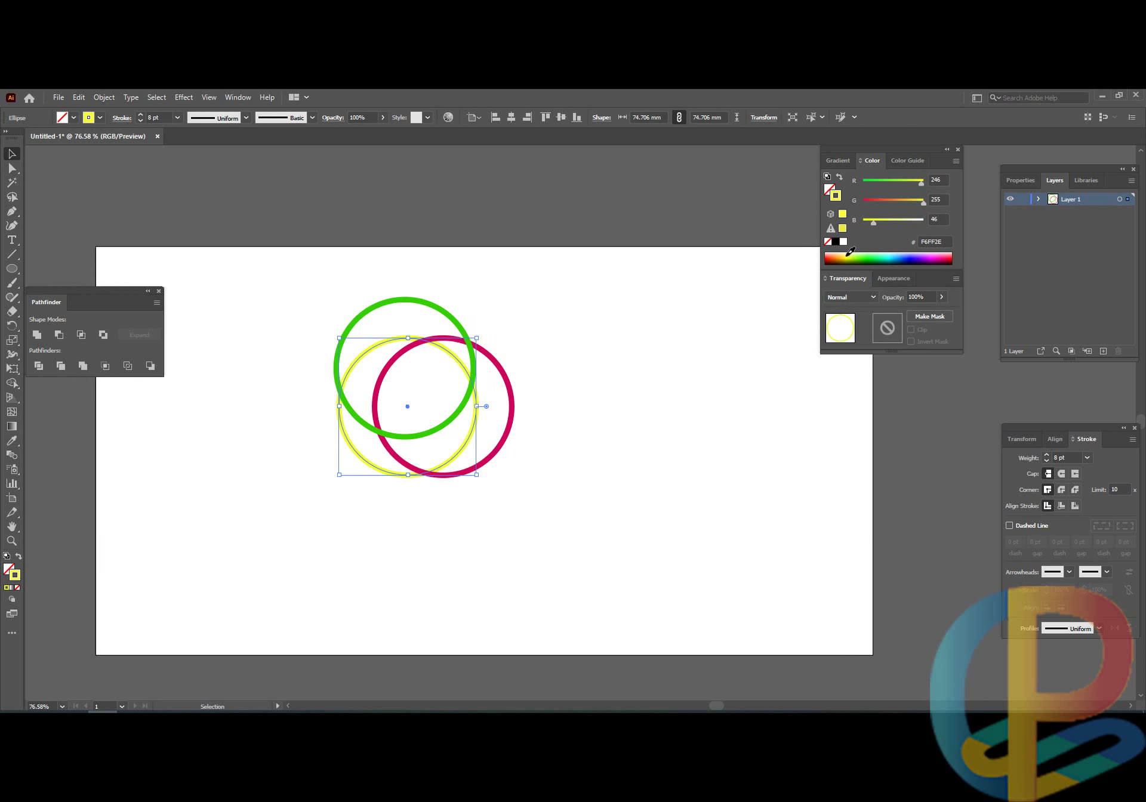
click(919, 253)
click(933, 254)
click(656, 421)
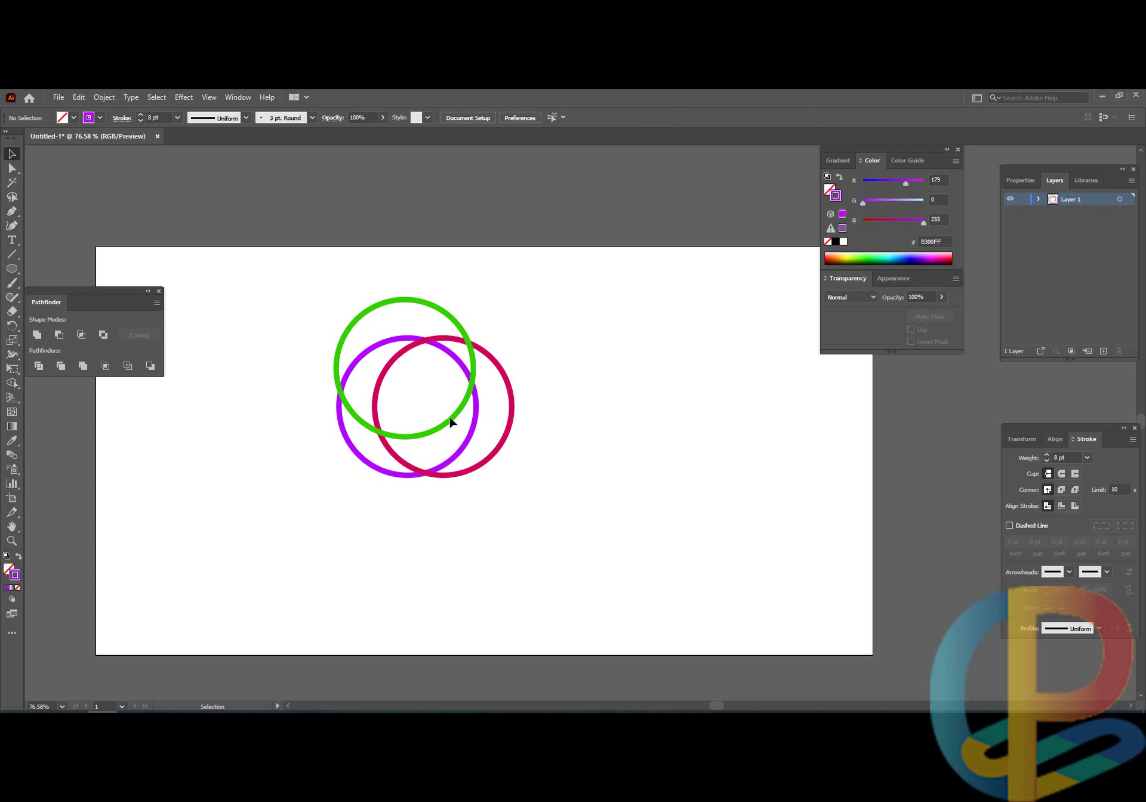
- Rearrange the circles into an overlapping horizontal row, with purple on the left, green in the middle and crimson on the right
click(450, 417)
mouse_move(406, 369)
mouse_down()
mouse_move(441, 407)
mouse_move(420, 407)
mouse_move(477, 415)
mouse_move(445, 406)
mouse_move(493, 398)
mouse_move(440, 394)
mouse_up()
click(583, 420)
click(512, 411)
click(421, 407)
scroll(441, 439, up, 5)
click(644, 501)
click(574, 453)
click(447, 392)
click(688, 402)
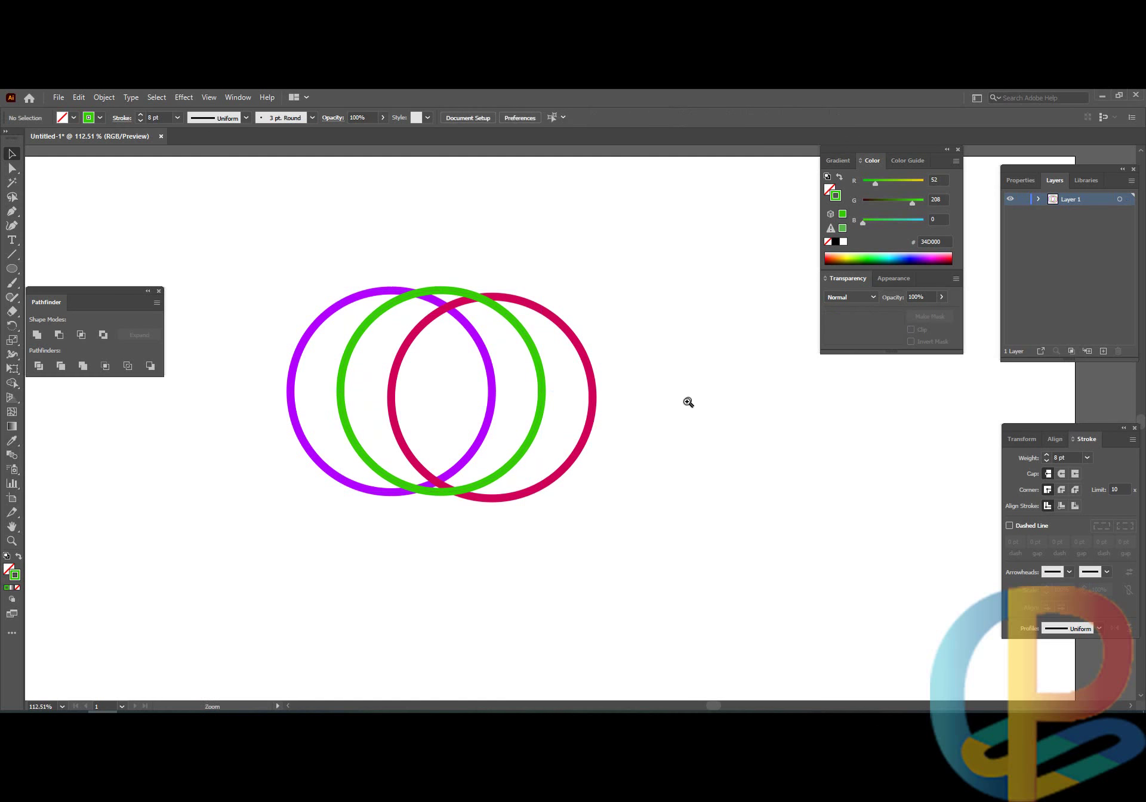
mouse_move(662, 411)
mouse_down()
mouse_move(639, 413)
mouse_move(660, 415)
mouse_up()
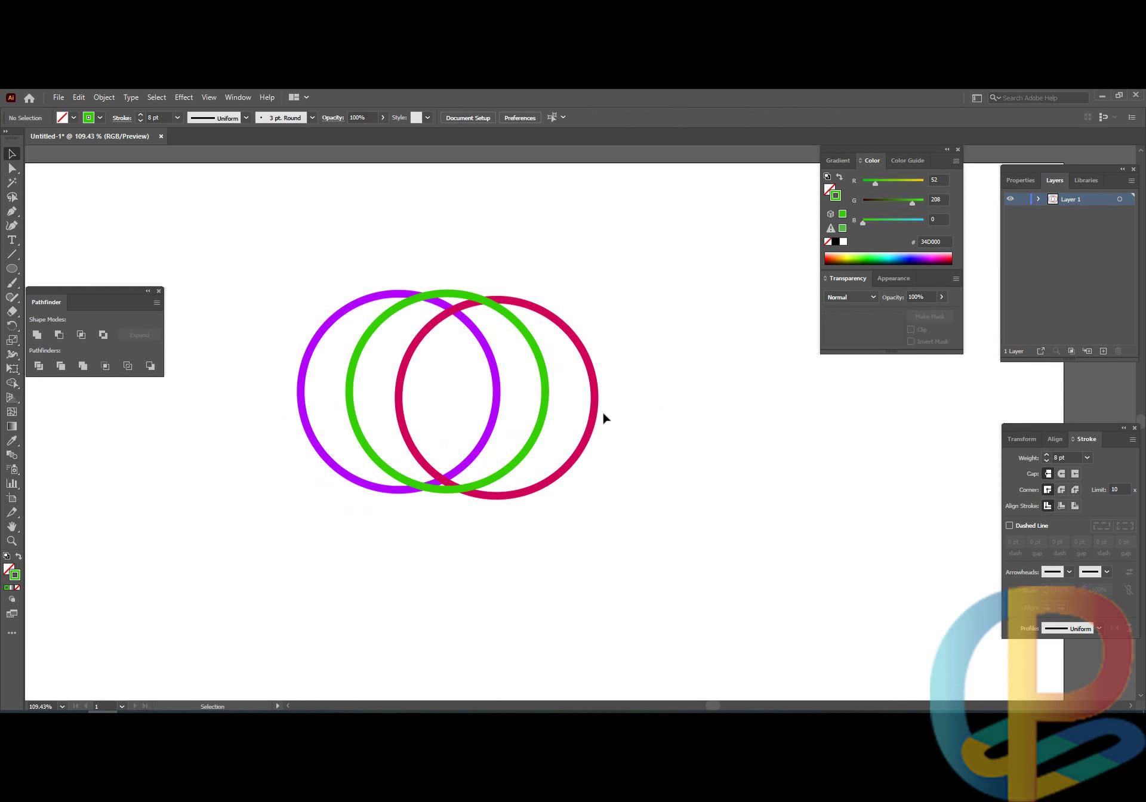
- Expand the crimson circle's stroke into a filled ring
click(584, 355)
click(104, 97)
click(179, 222)
key(Return)
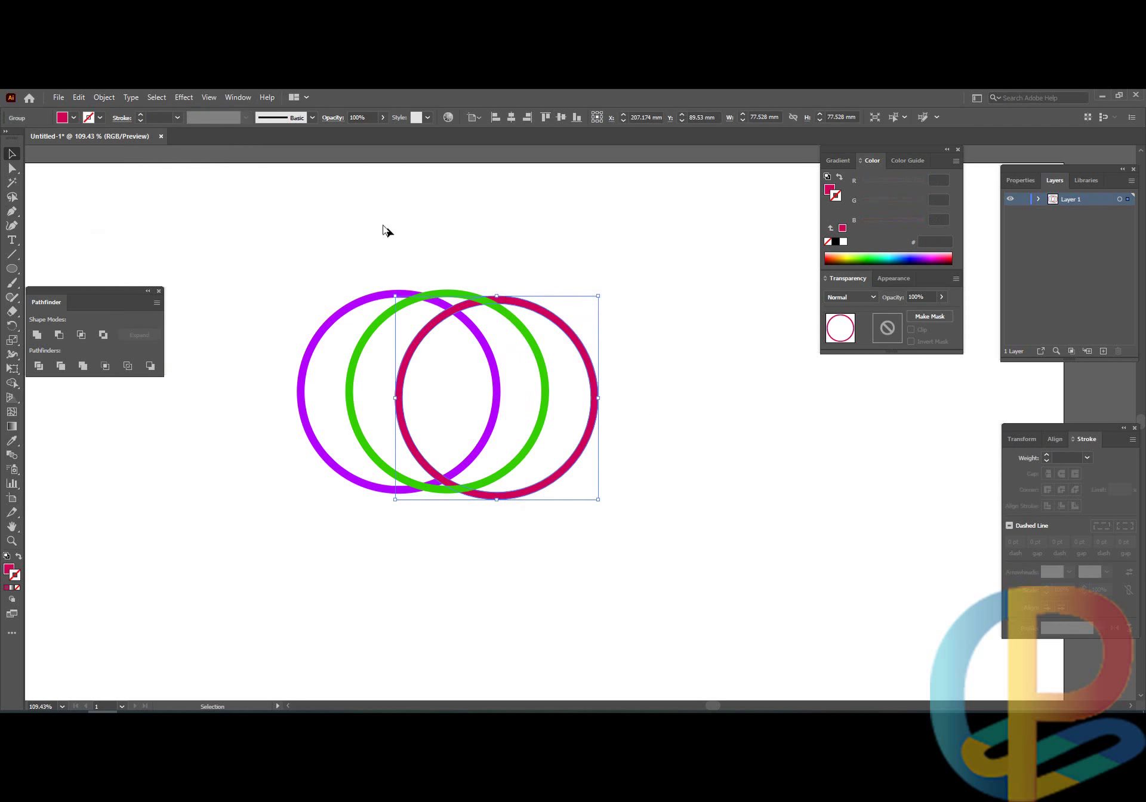
- Expand the green circle's stroke into a filled ring
click(552, 394)
click(545, 388)
drag(632, 356, 575, 390)
key(a)
click(589, 385)
key(v)
click(544, 392)
click(104, 98)
click(126, 238)
click(537, 473)
- Expand the purple circle's stroke into a filled ring
drag(266, 321, 321, 366)
click(104, 97)
click(125, 238)
click(540, 473)
- Select all three rings and split them at their overlaps with the Pathfinder Divide operation
click(486, 418)
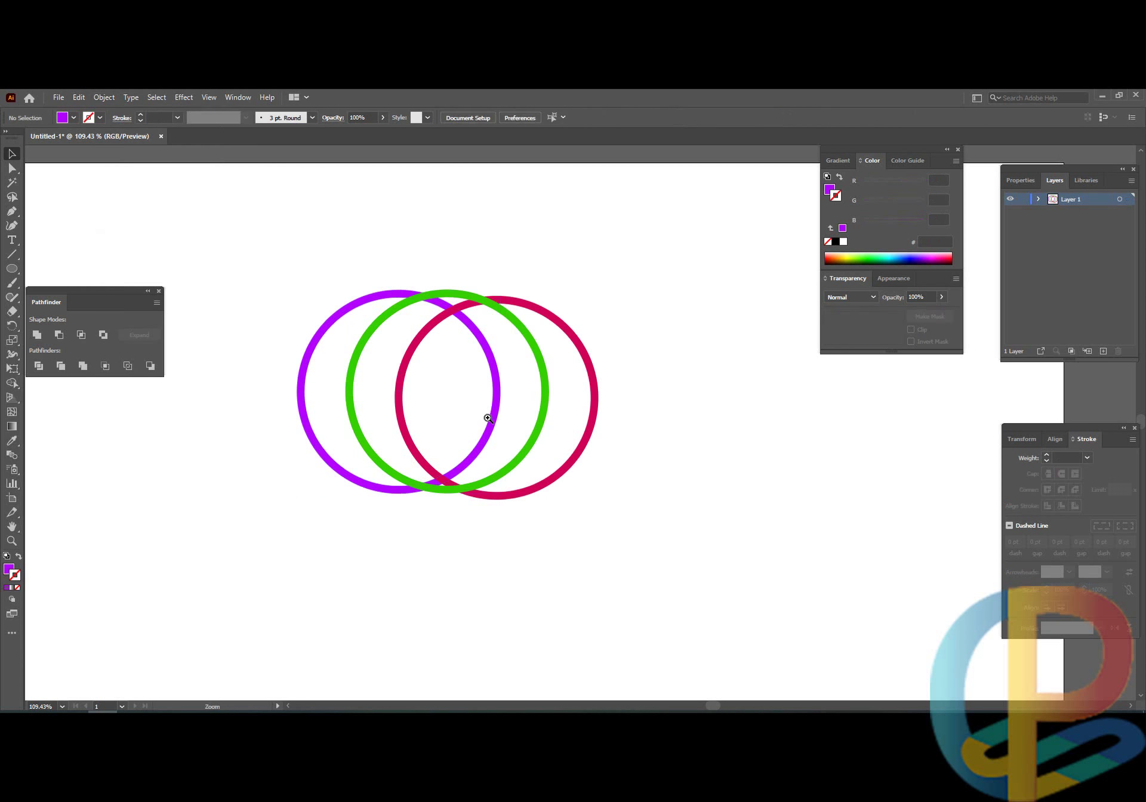
scroll(486, 421, up, 2)
click(630, 385)
drag(547, 345, 595, 375)
drag(528, 367, 581, 389)
drag(742, 241, 204, 635)
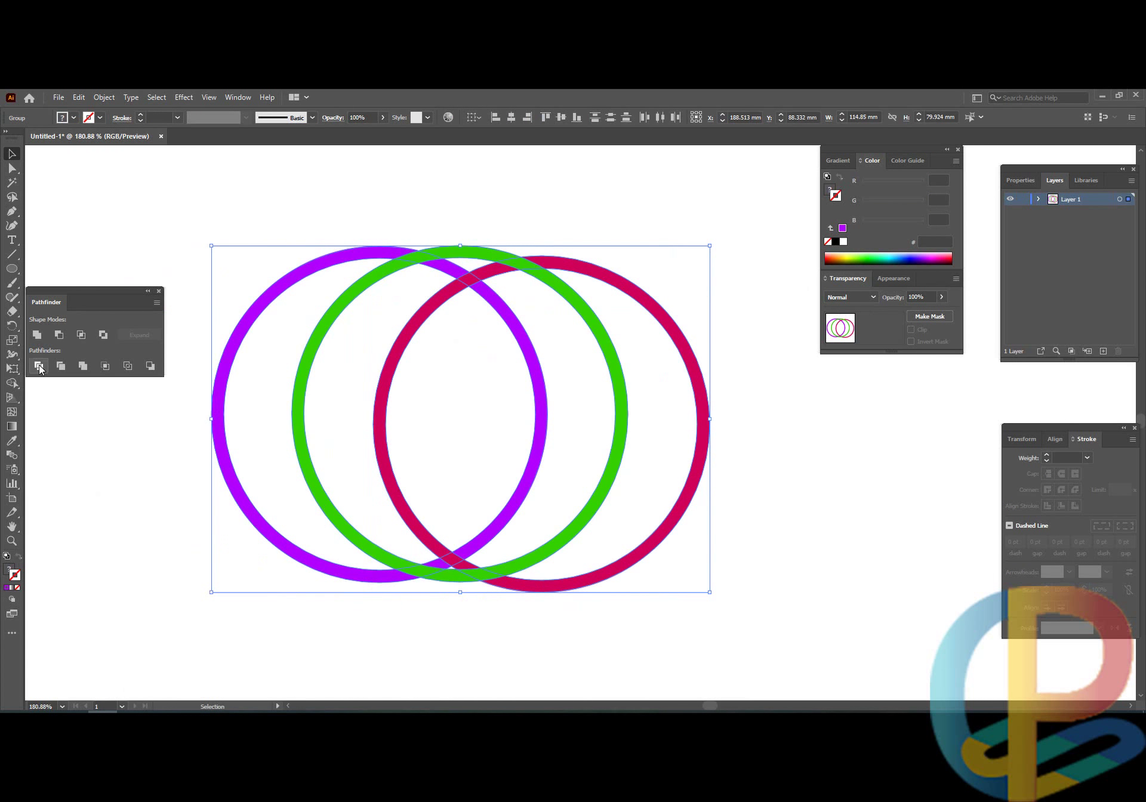
click(40, 368)
click(312, 373)
- With Shape Builder, merge the upper green-crimson overlap into the crimson ring so crimson passes over green
scroll(501, 355, up, 2)
key(a)
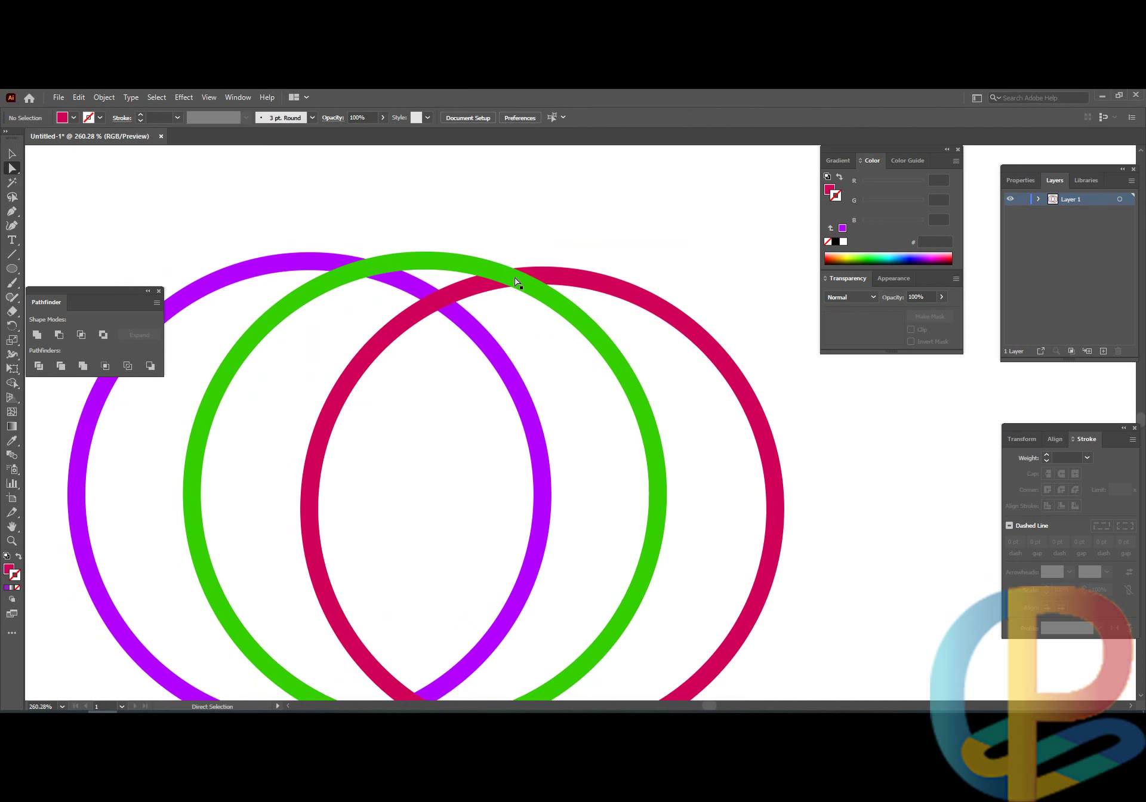
click(515, 278)
click(550, 308)
click(517, 276)
drag(558, 257, 469, 307)
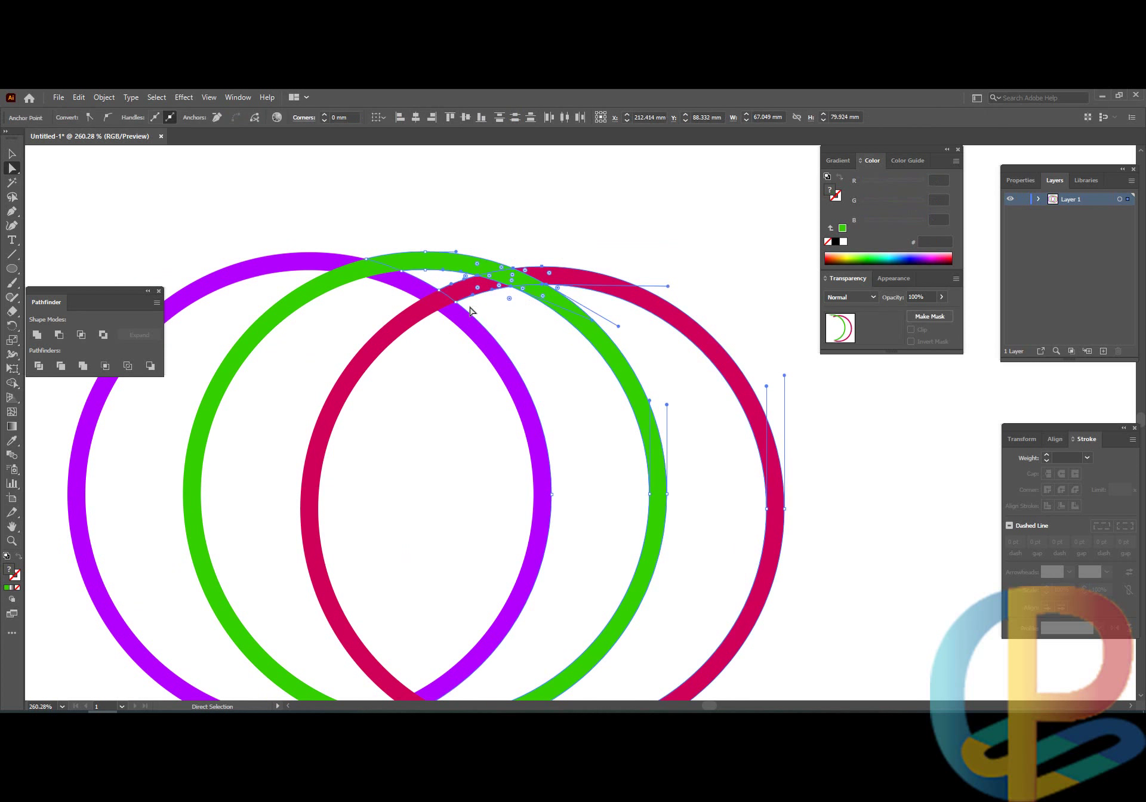
click(551, 297)
drag(555, 250, 477, 306)
key(shift+m)
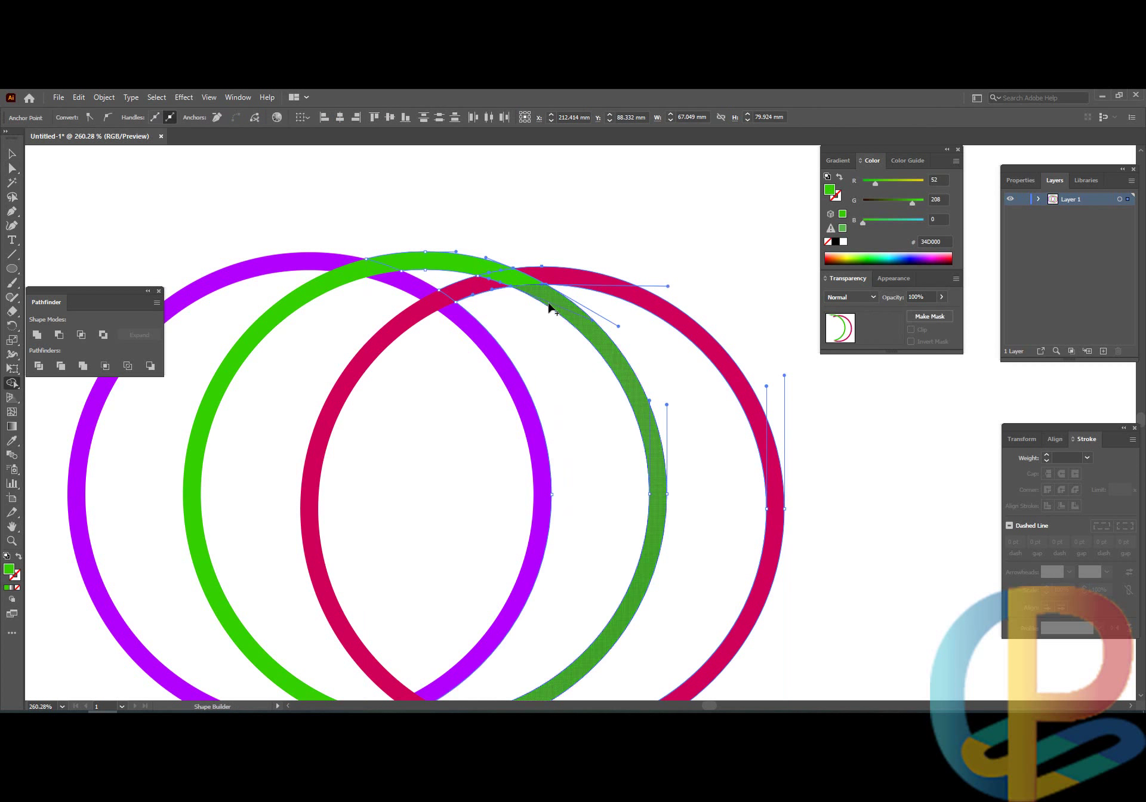
key(a)
click(532, 314)
click(550, 273)
drag(560, 239, 464, 308)
key(shift+m)
drag(550, 277, 507, 281)
key(a)
click(546, 253)
- Merge the lower purple-green overlap into the purple ring with Shape Builder so purple passes over green
drag(536, 343, 527, 340)
drag(559, 585, 589, 480)
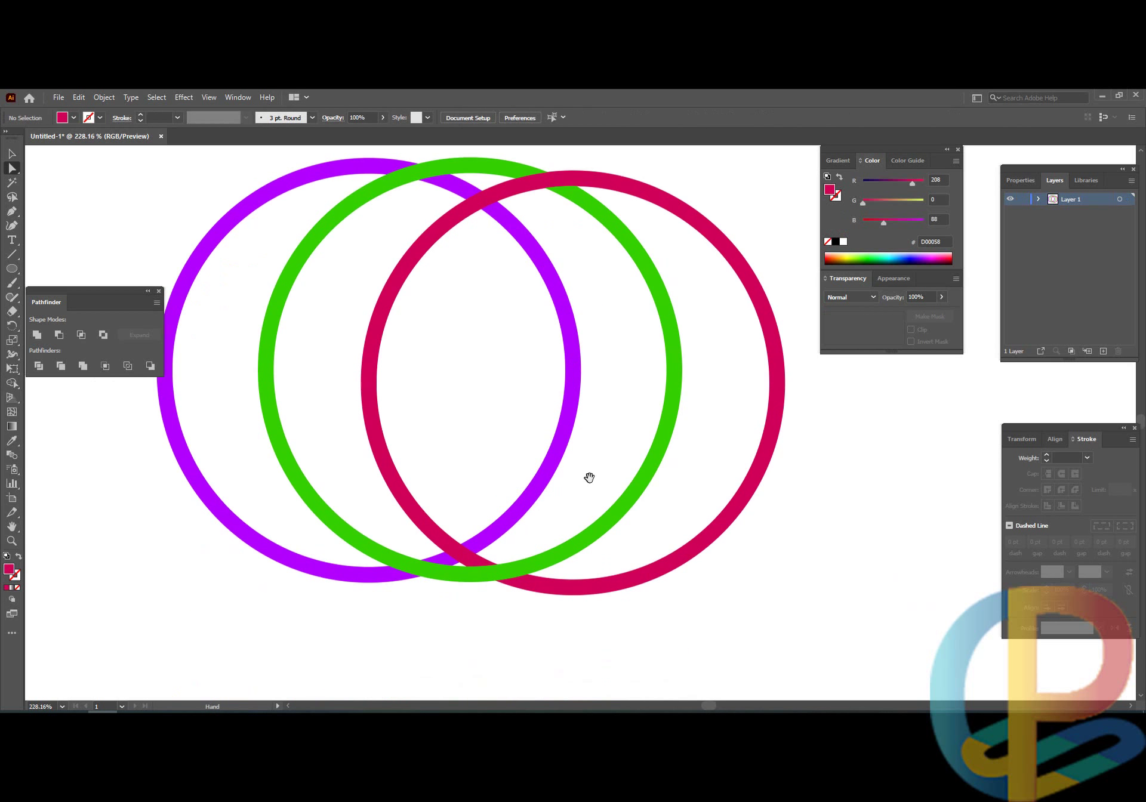
click(401, 577)
drag(350, 622, 459, 548)
key(shift+m)
scroll(395, 577, up, 3)
drag(395, 577, 458, 552)
key(a)
click(460, 623)
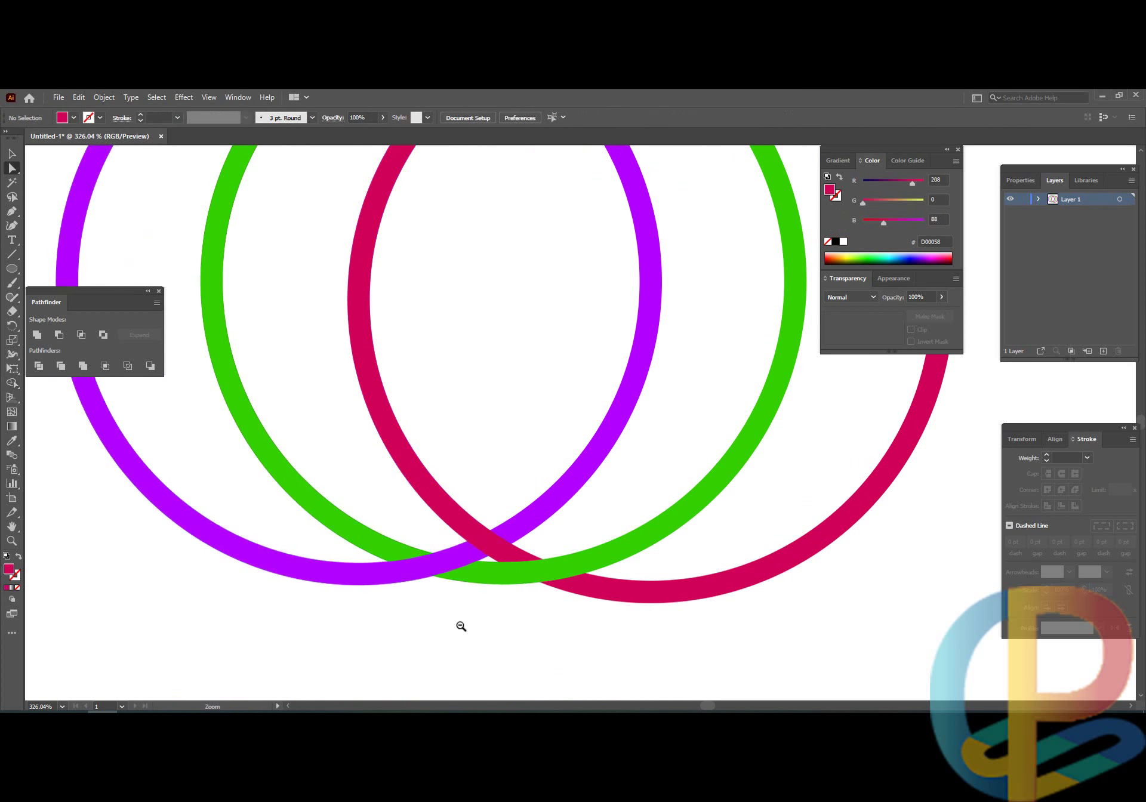
drag(459, 624, 443, 620)
- Merge the upper purple-crimson overlap into the purple ring so purple passes over crimson
click(516, 291)
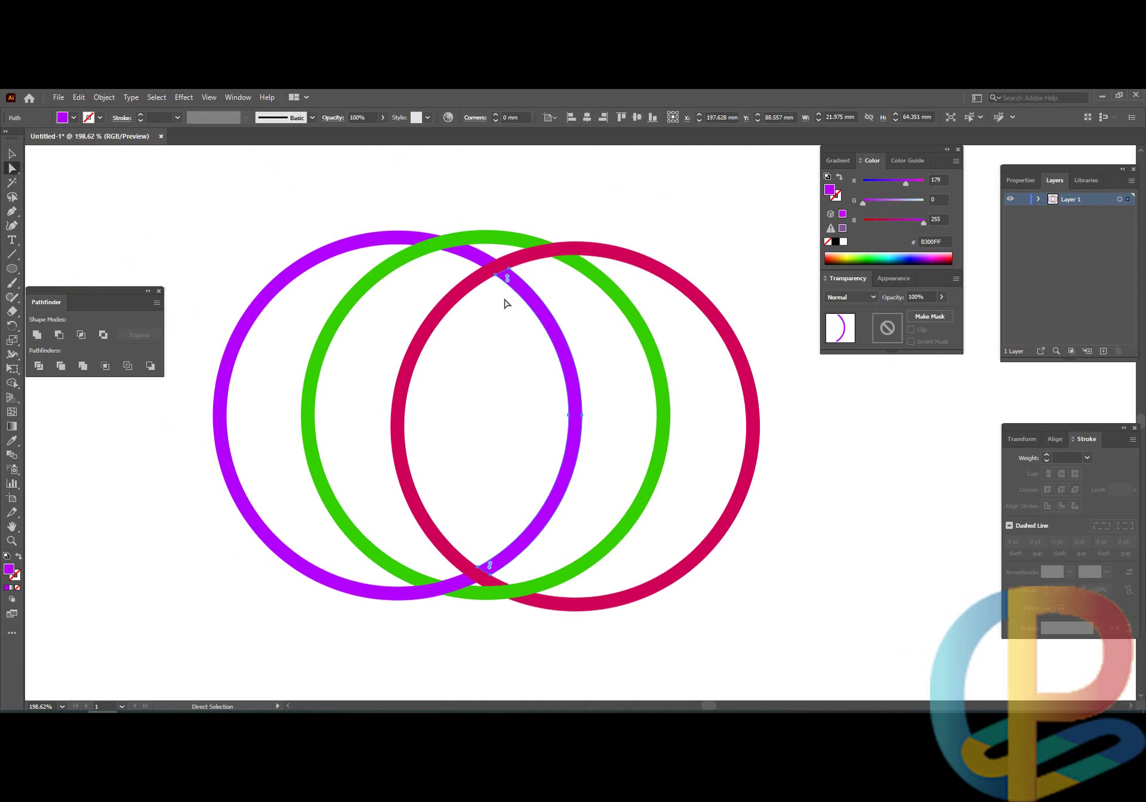
mouse_move(499, 262)
mouse_down()
mouse_move(520, 253)
mouse_move(479, 259)
mouse_up()
key(shift+m)
key(a)
click(512, 354)
- Ungroup the divided ring pieces and select the crimson ring's inner piece
scroll(513, 356, down, 1)
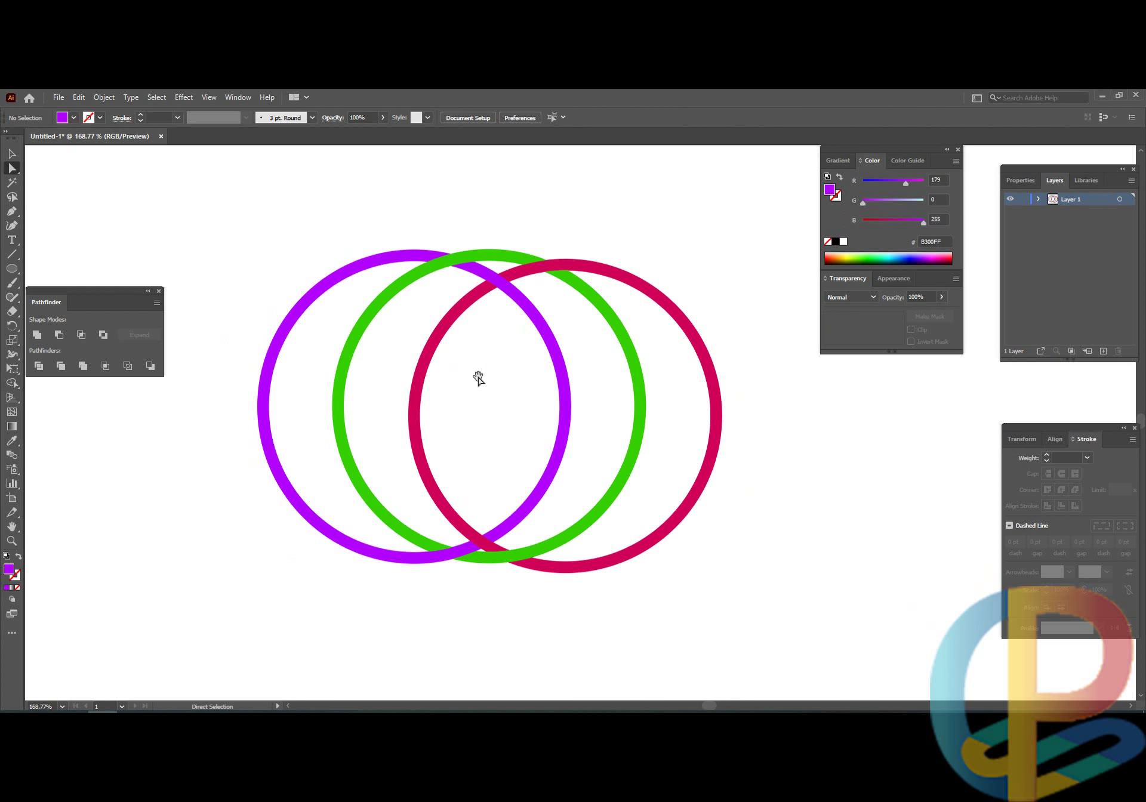
right_click(415, 421)
click(440, 530)
click(456, 385)
click(419, 382)
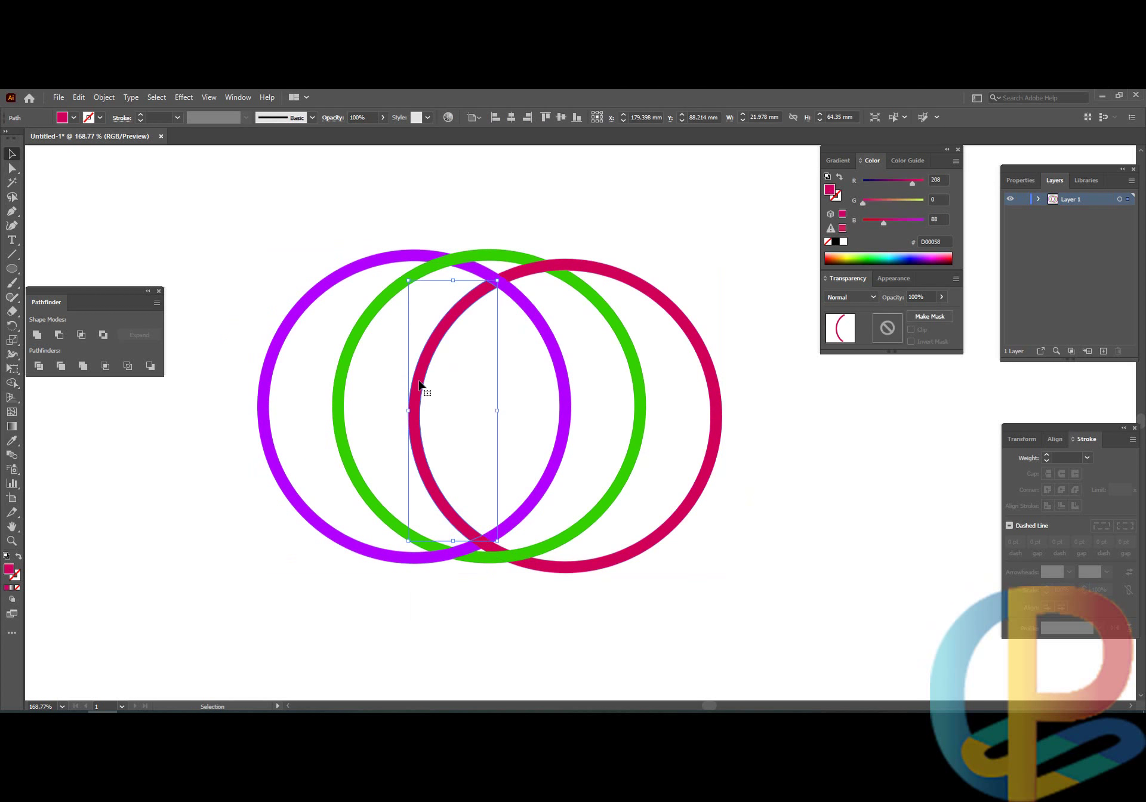
click(503, 384)
click(648, 284)
click(485, 541)
click(522, 589)
key(ctrl+space)
drag(516, 589, 419, 574)
key(space)
drag(420, 569, 481, 456)
key(ctrl+space)
drag(271, 229, 729, 544)
key(ctrl+space)
drag(593, 477, 582, 500)
click(556, 580)
click(551, 433)
drag(666, 221, 323, 601)
click(324, 605)
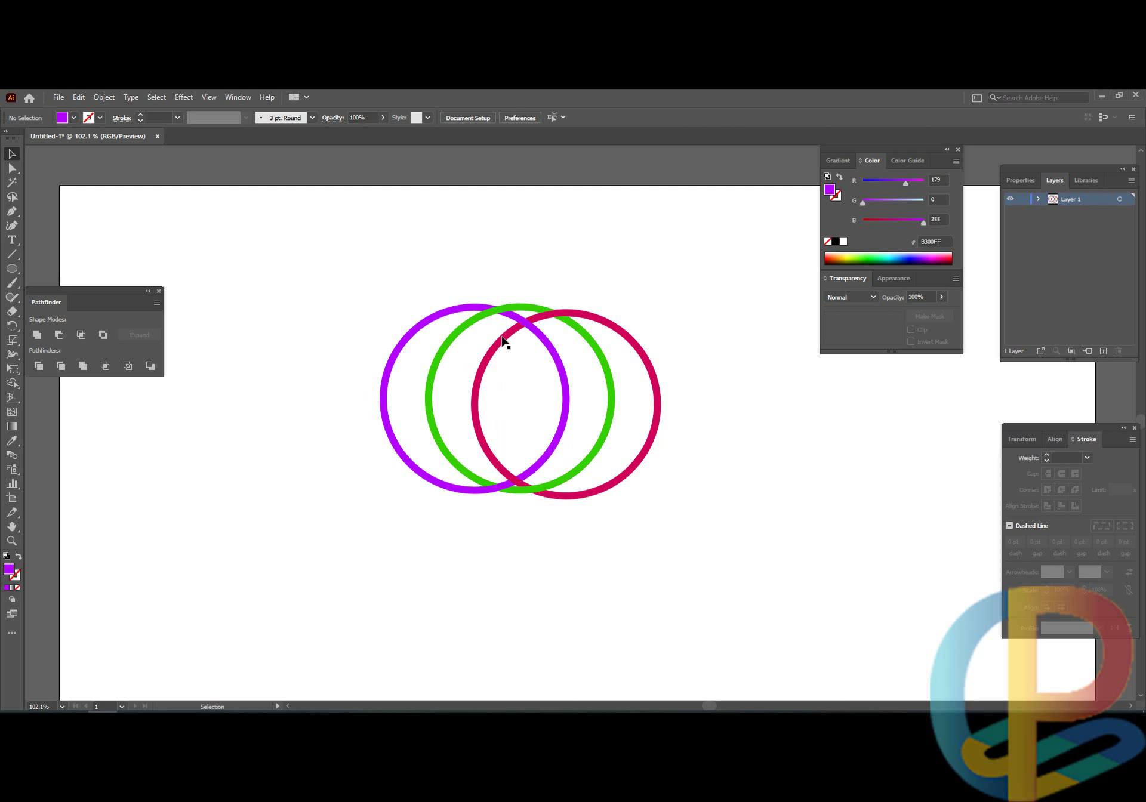
- Group all the ring pieces and scale the group down to about 33 mm wide
drag(273, 240, 759, 541)
drag(662, 303, 563, 371)
click(537, 469)
drag(489, 425, 602, 455)
drag(601, 455, 490, 449)
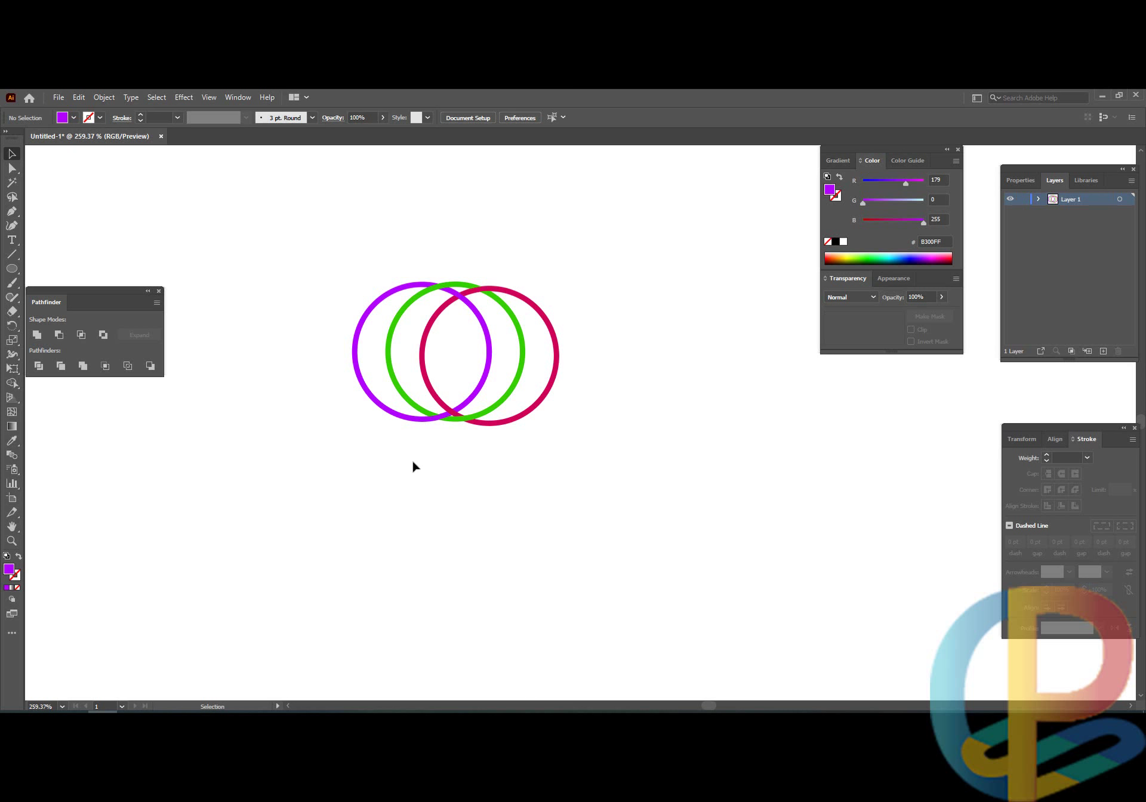
- Select the scaled ring group and ungroup it
scroll(608, 291, down, 1)
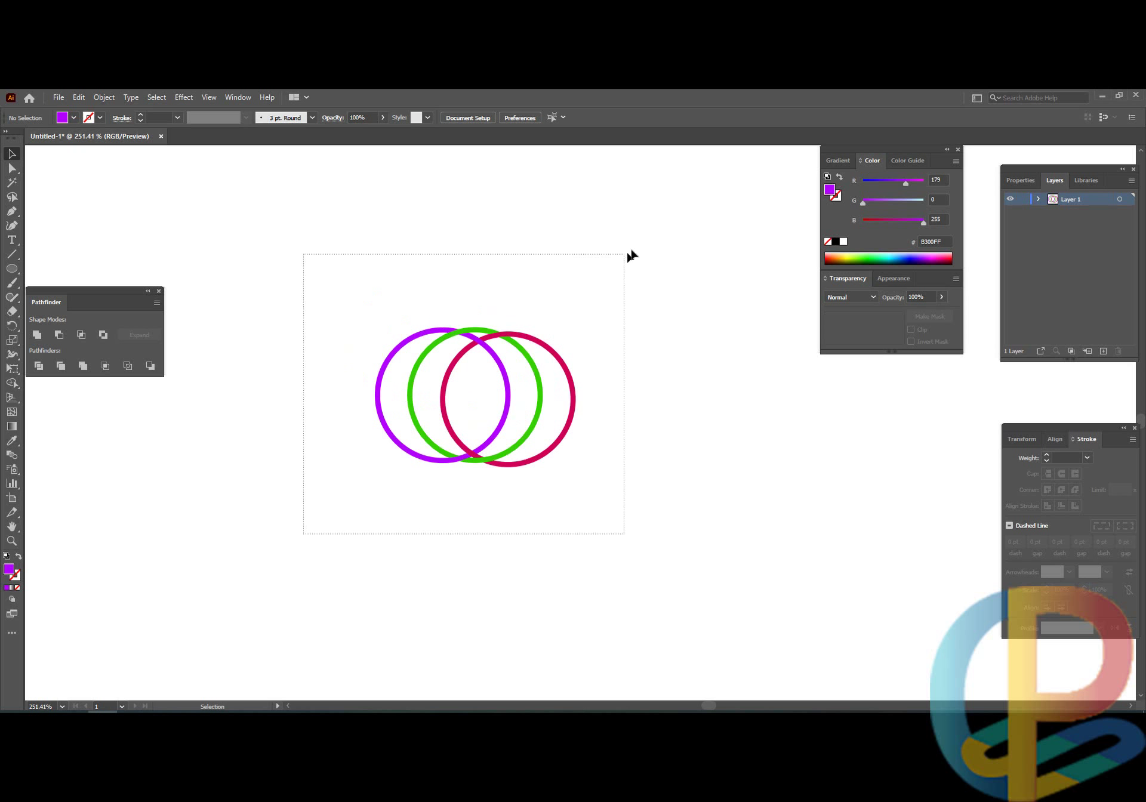
drag(629, 251, 631, 249)
scroll(508, 433, up, 3)
click(654, 440)
click(597, 392)
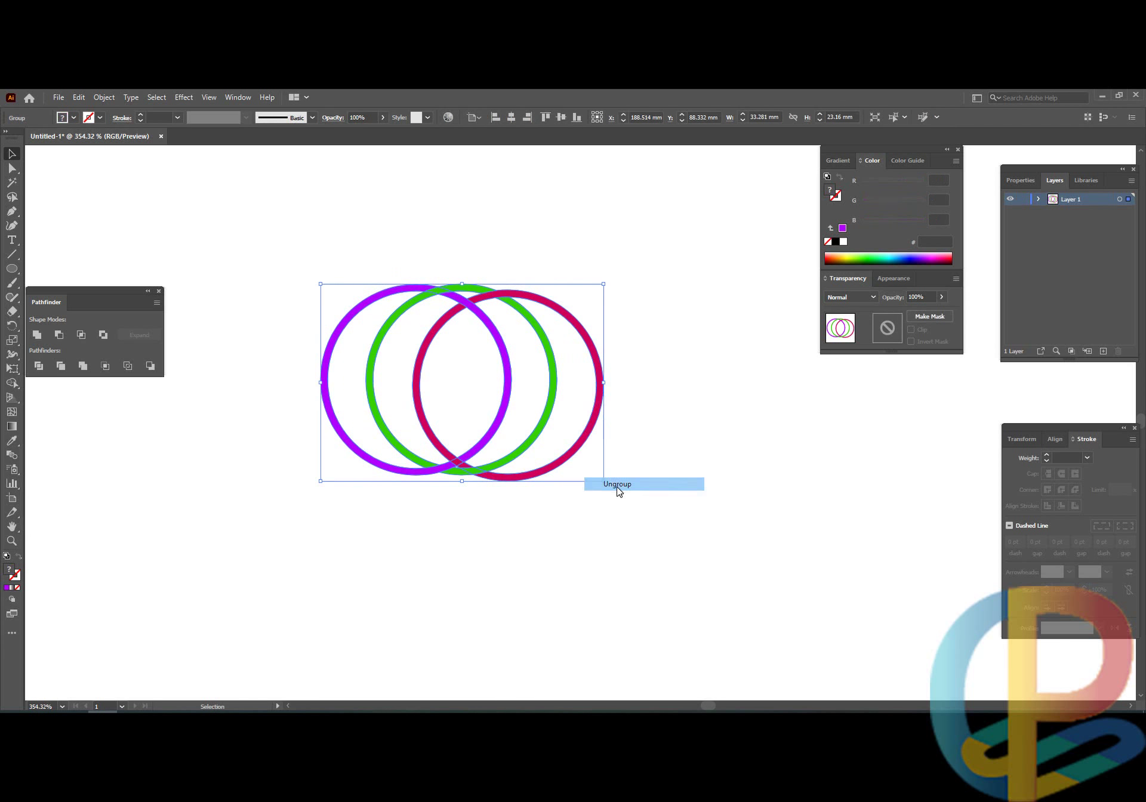
click(617, 484)
- Select individual pieces of the crimson and green rings to check how the artwork is separated
scroll(586, 386, up, 3)
click(563, 396)
key(a)
click(620, 396)
key(v)
click(590, 391)
click(560, 386)
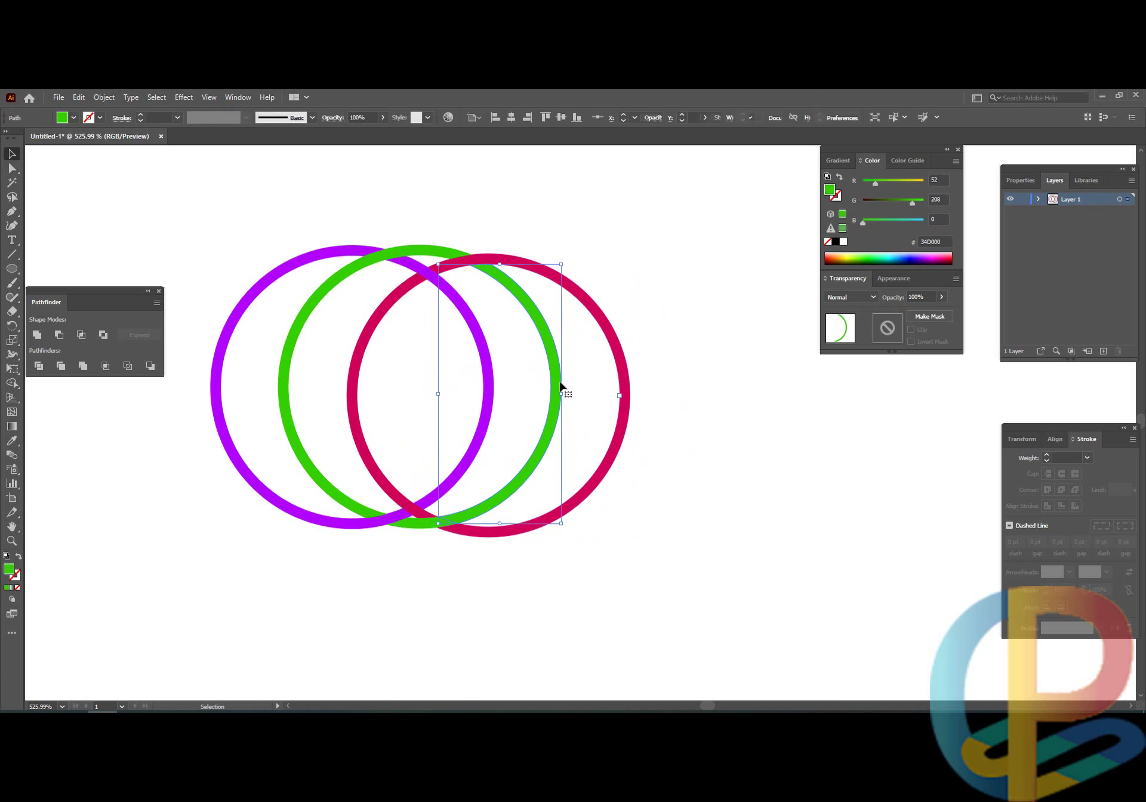
scroll(553, 395, down, 2)
- Build the left crescent between the purple and green rings with Shape Builder and fill it with indigo #3F00A2
drag(499, 231, 233, 570)
click(310, 567)
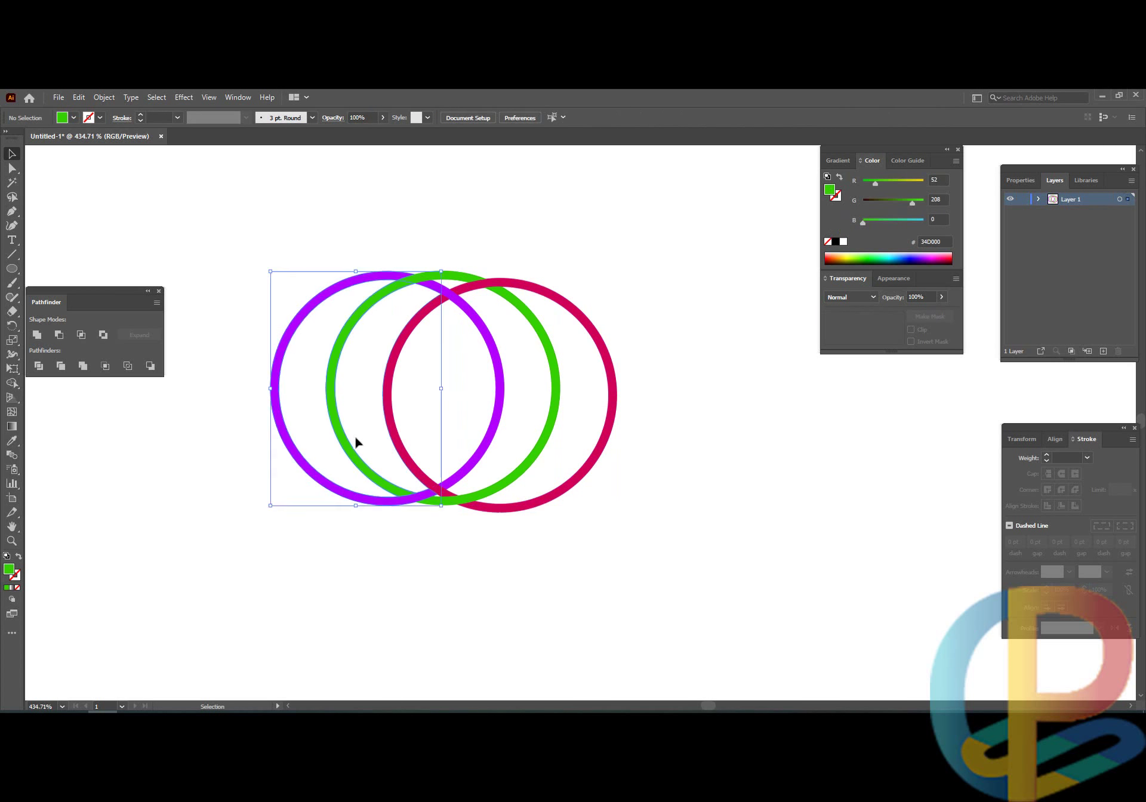
drag(355, 441, 356, 444)
key(shift+m)
click(307, 400)
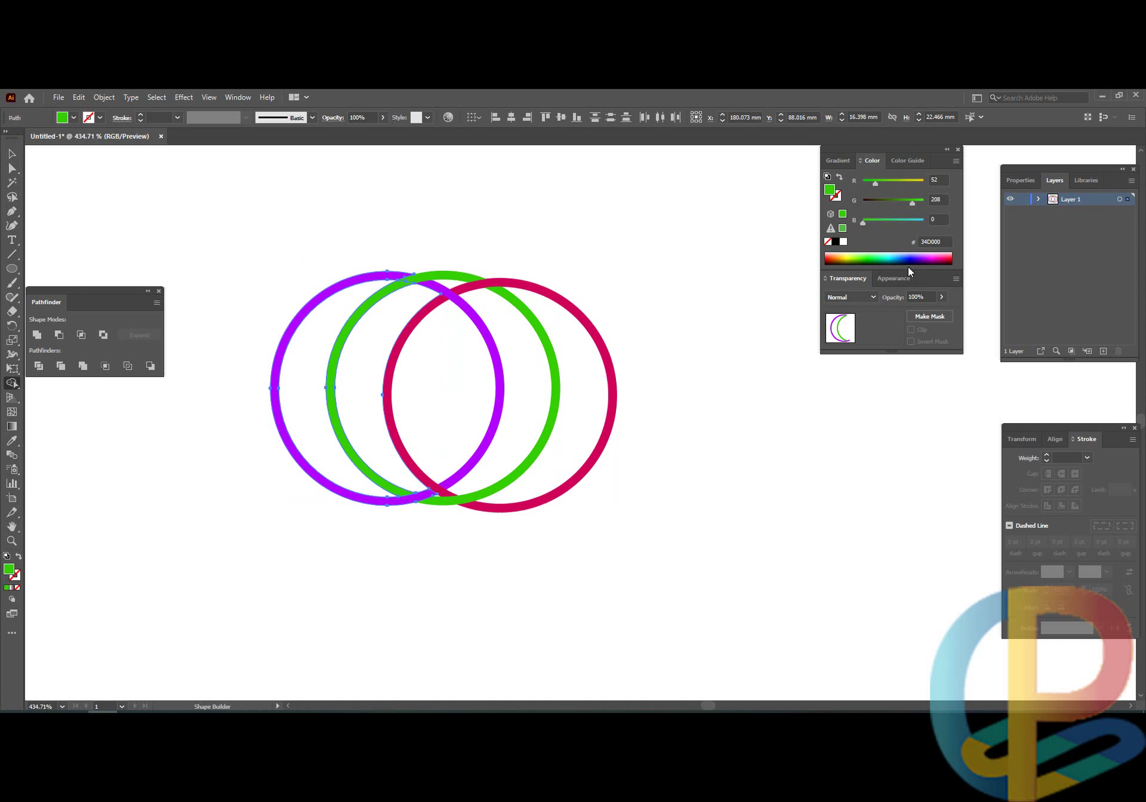
click(305, 426)
key(v)
key(ctrl+shift+a)
click(308, 427)
click(314, 545)
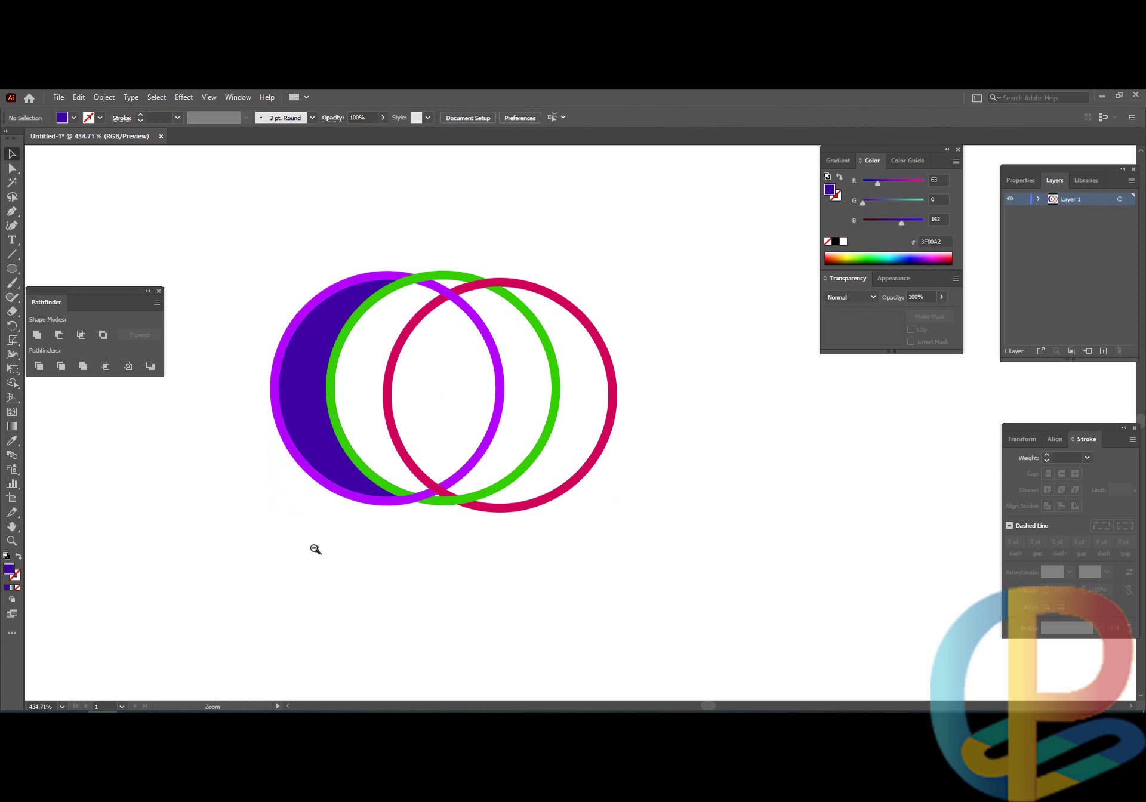
- Build the right crescent between the green and crimson rings with Shape Builder and fill it with teal #3FB2A2
drag(315, 549, 264, 540)
drag(441, 492, 437, 493)
scroll(454, 528, up, 2)
key(shift+m)
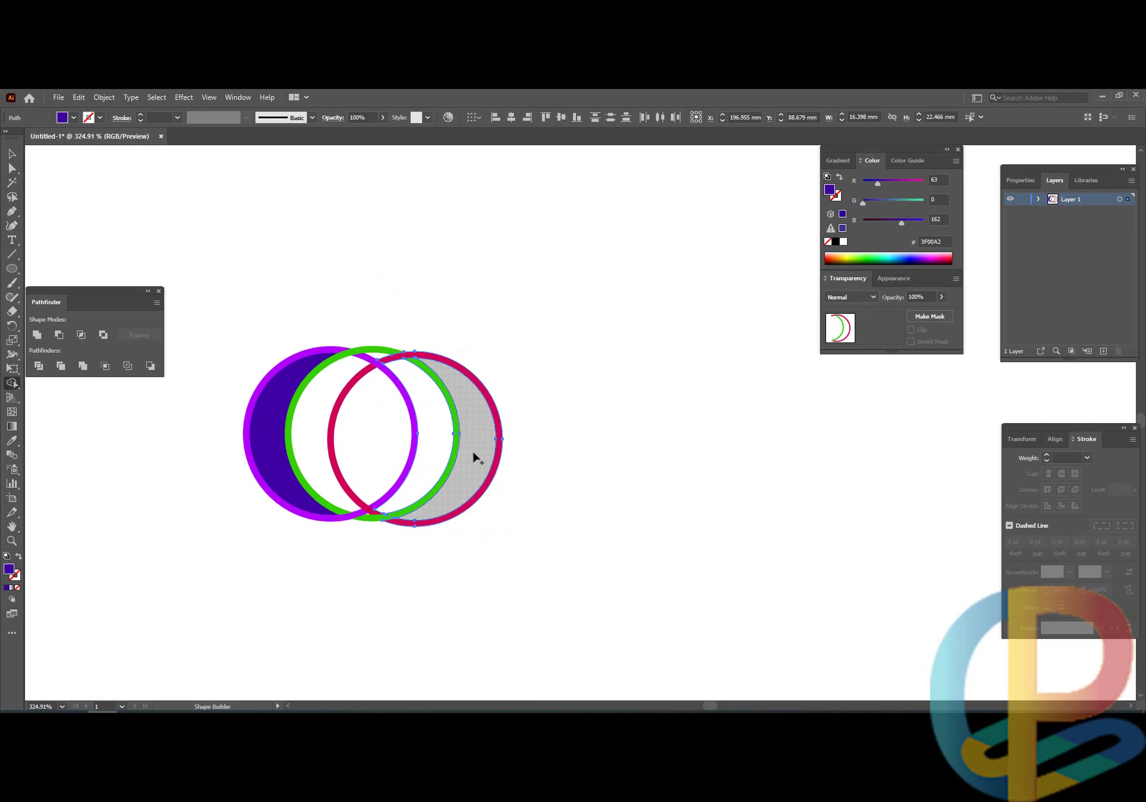
click(476, 459)
key(a)
key(ctrl+shift+a)
click(476, 465)
drag(863, 203, 905, 208)
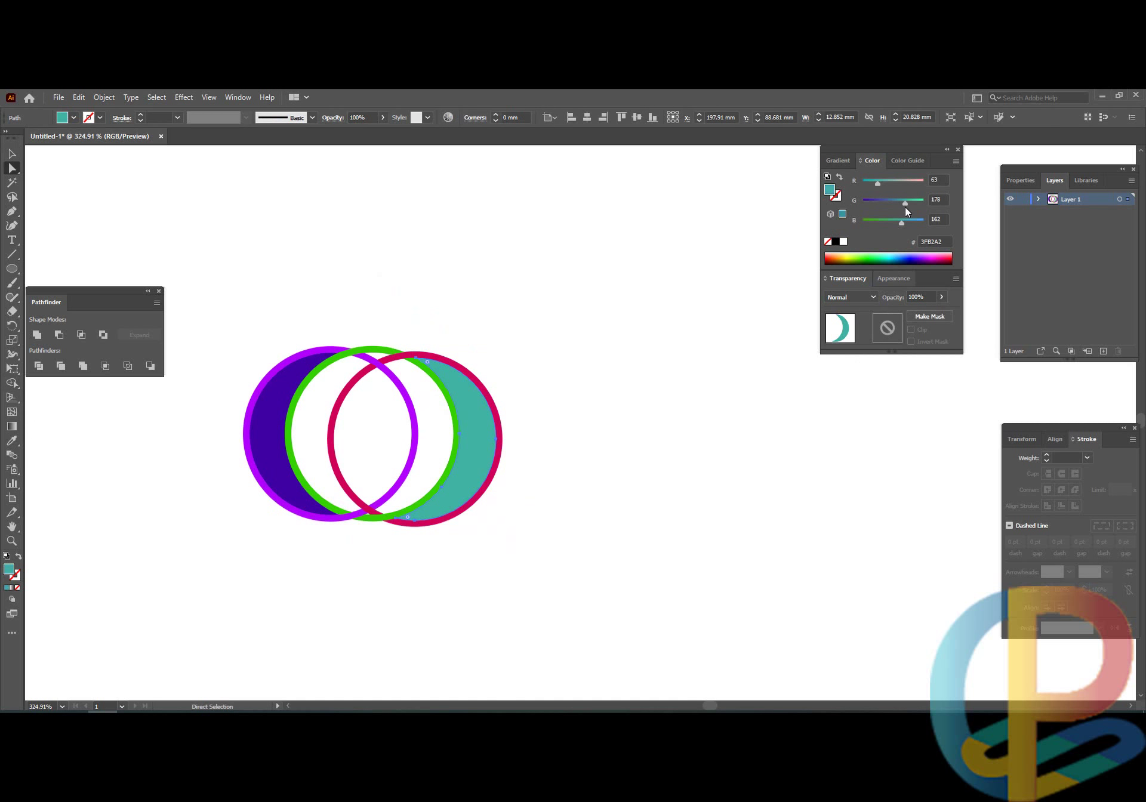
click(655, 394)
- Build the region between the right sides of the purple and green rings with Shape Builder, filled with teal #3FB2A2
drag(566, 449, 501, 479)
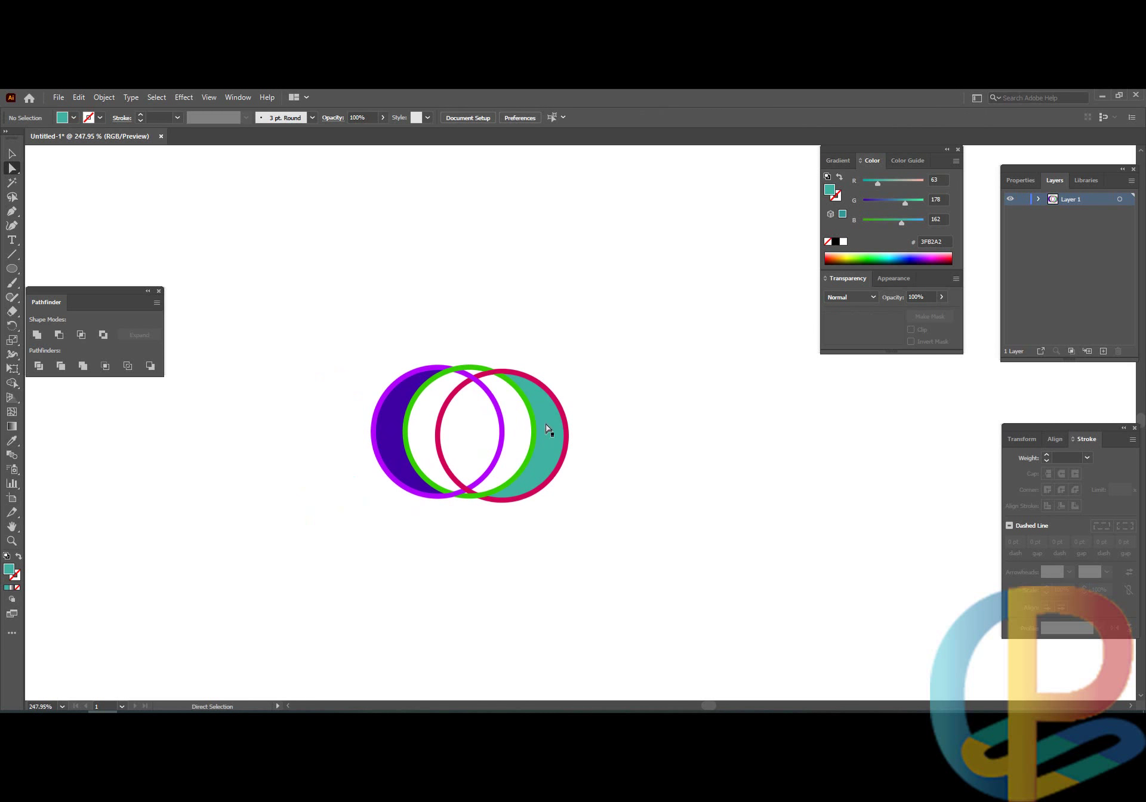
key(ctrl+a)
key(shift+m)
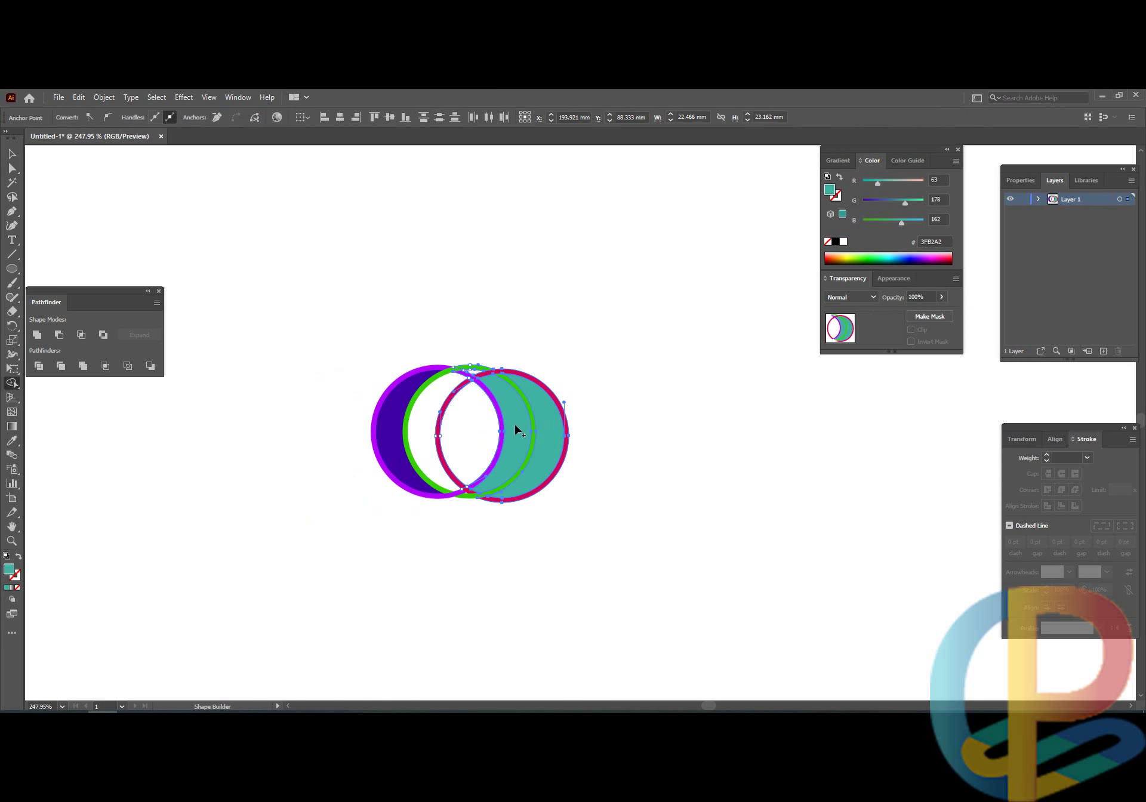
drag(450, 367, 576, 417)
drag(496, 695, 494, 493)
drag(495, 493, 606, 404)
key(a)
key(shift+m)
click(528, 459)
key(a)
click(579, 541)
drag(580, 544, 400, 546)
drag(485, 542, 509, 522)
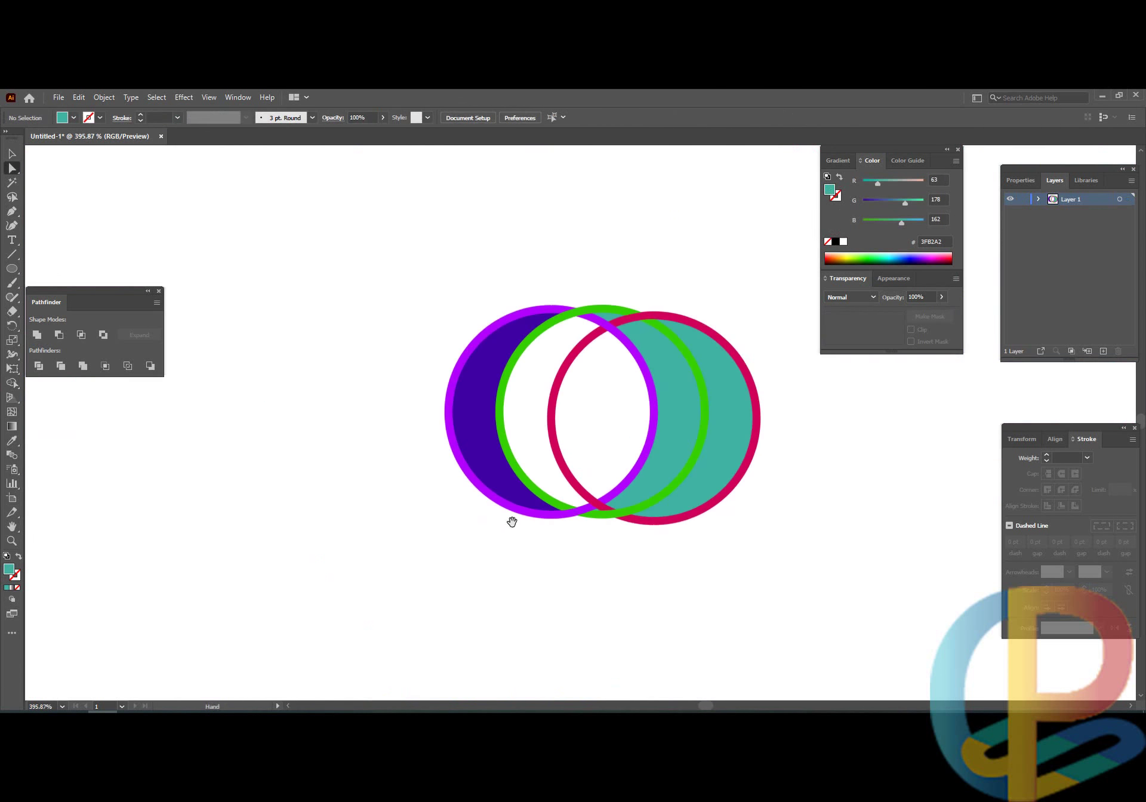
- Recolor the outer right crescent inside the crimson ring to dark plum-grey #453742
click(717, 463)
drag(874, 254, 934, 258)
drag(864, 205, 876, 203)
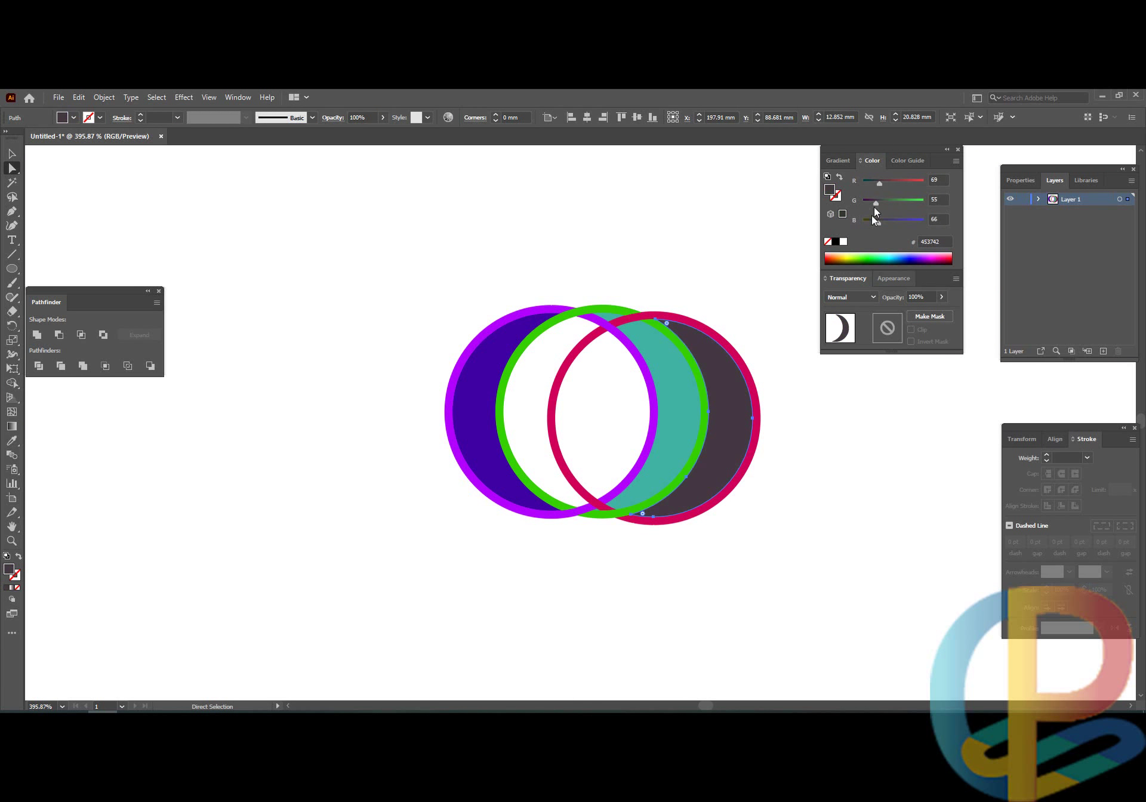
click(845, 492)
- Build the central lens between the crimson and purple rings with Shape Builder and fill it with tan #A08D63
scroll(605, 448, up, 1)
key(ctrl+a)
key(shift+m)
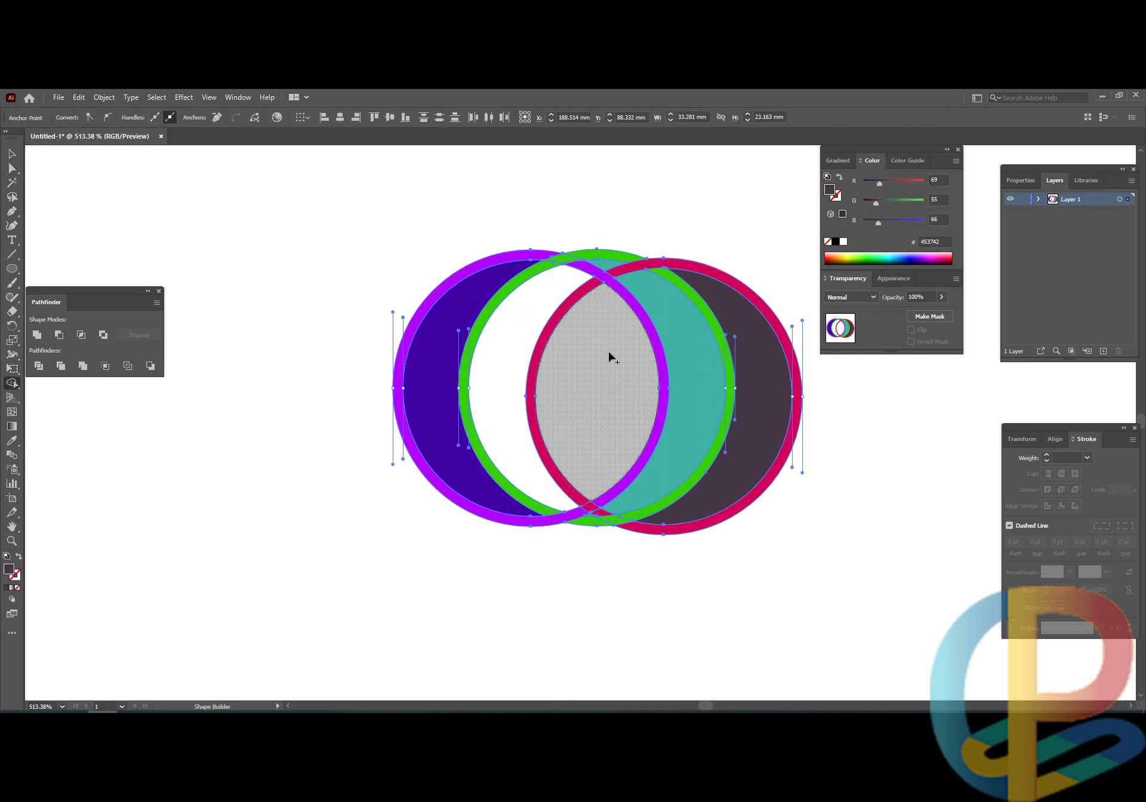
click(608, 352)
key(a)
key(ctrl+shift+a)
click(604, 402)
drag(883, 258, 899, 251)
drag(879, 203, 896, 204)
drag(863, 183, 900, 186)
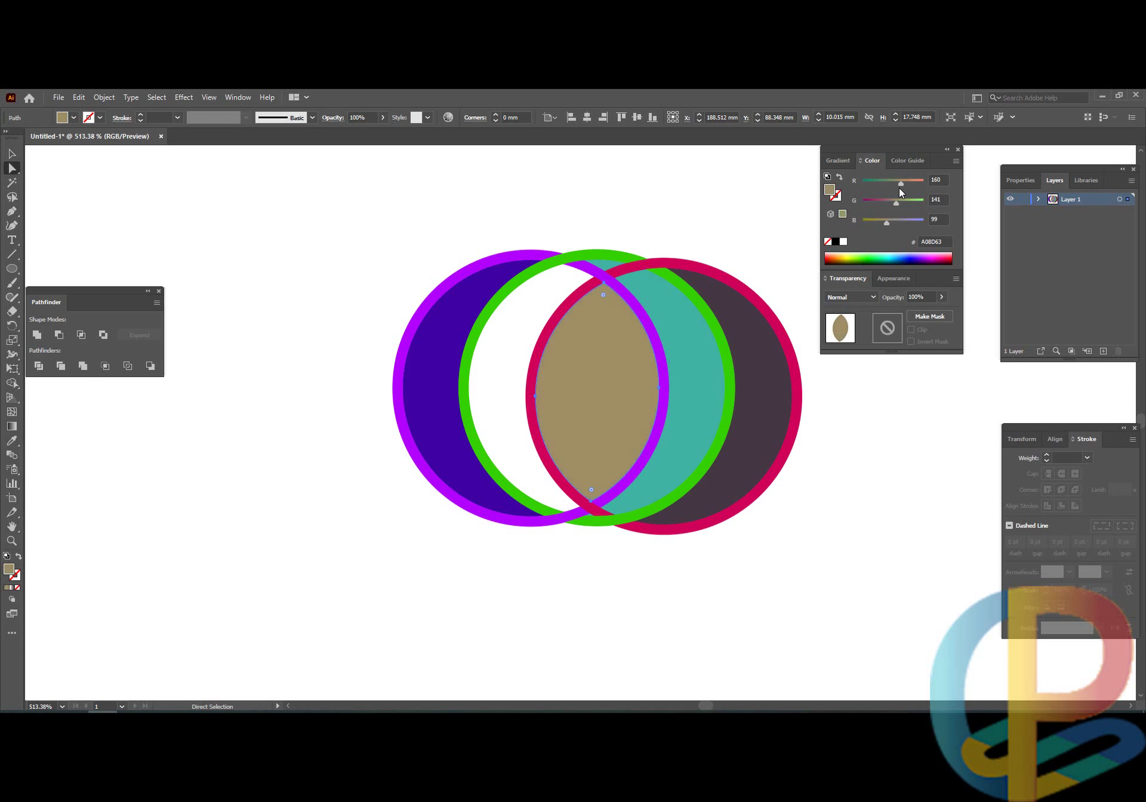
- Build the inner left crescent between the green and crimson rings with Shape Builder and fill it with turquoise #00E7D0
click(806, 593)
drag(775, 547, 692, 555)
drag(694, 570, 550, 529)
scroll(459, 412, up, 3)
key(ctrl+a)
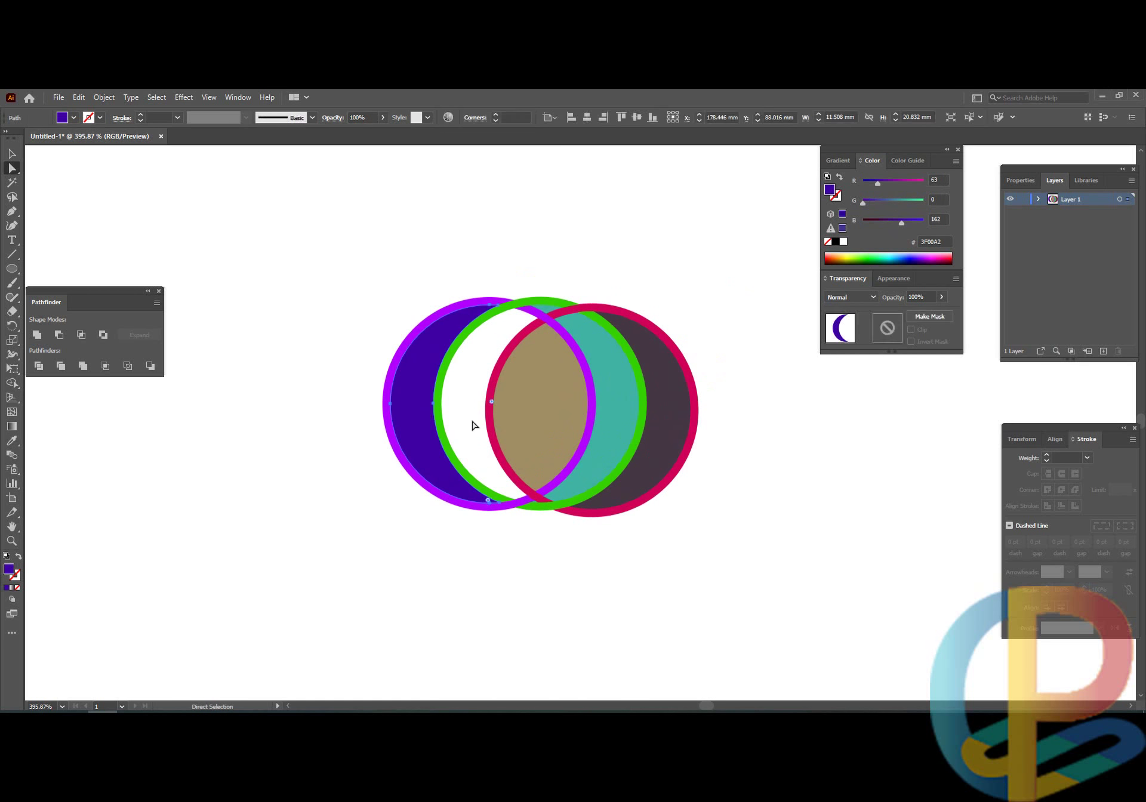
key(shift+m)
click(471, 403)
click(941, 253)
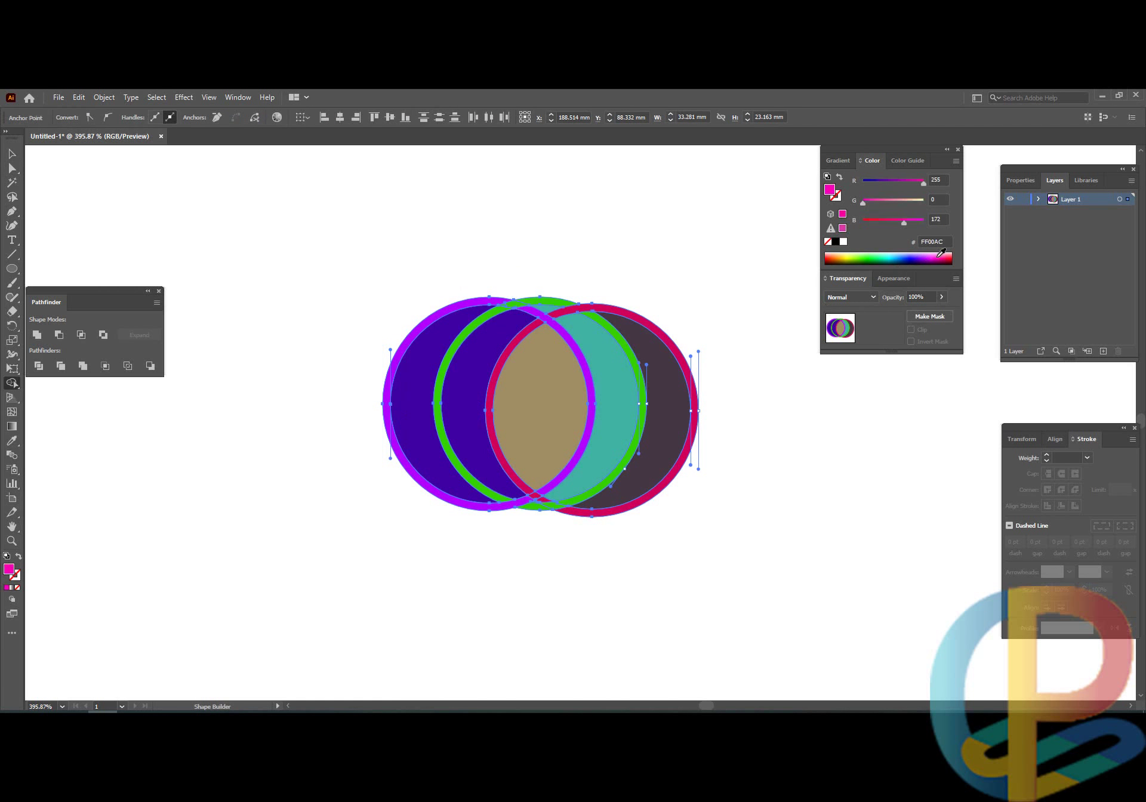
key(a)
click(753, 300)
click(499, 374)
drag(914, 259, 886, 259)
click(724, 532)
drag(724, 533, 493, 405)
drag(493, 405, 1032, 685)
drag(1033, 685, 596, 479)
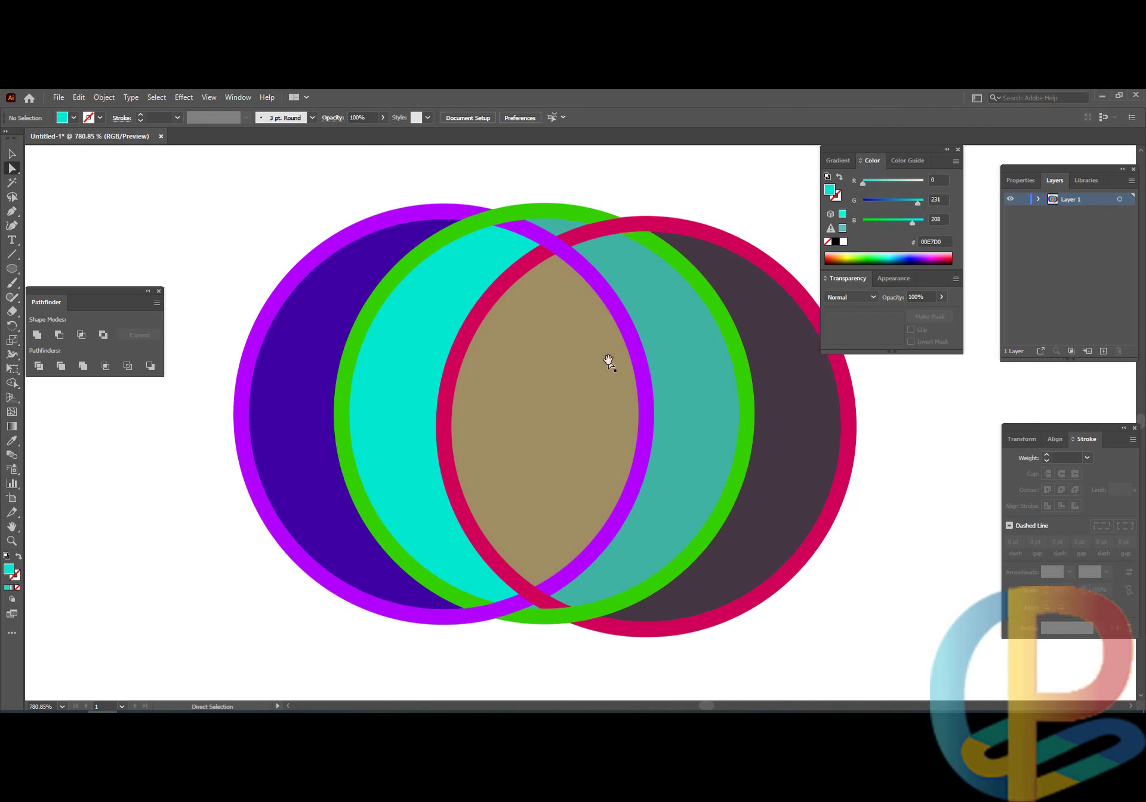
click(658, 338)
scroll(683, 501, down, 2)
key(v)
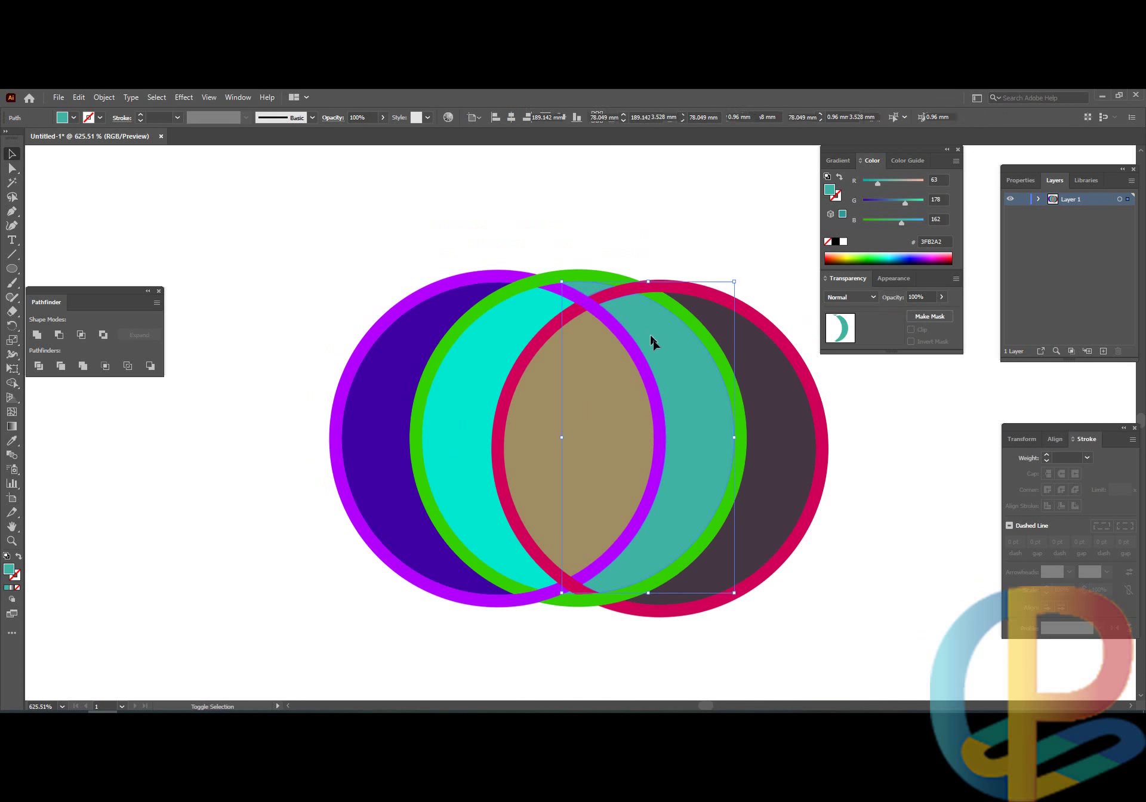
mouse_move(523, 585)
mouse_down()
mouse_move(672, 607)
mouse_move(508, 582)
mouse_up()
click(507, 581)
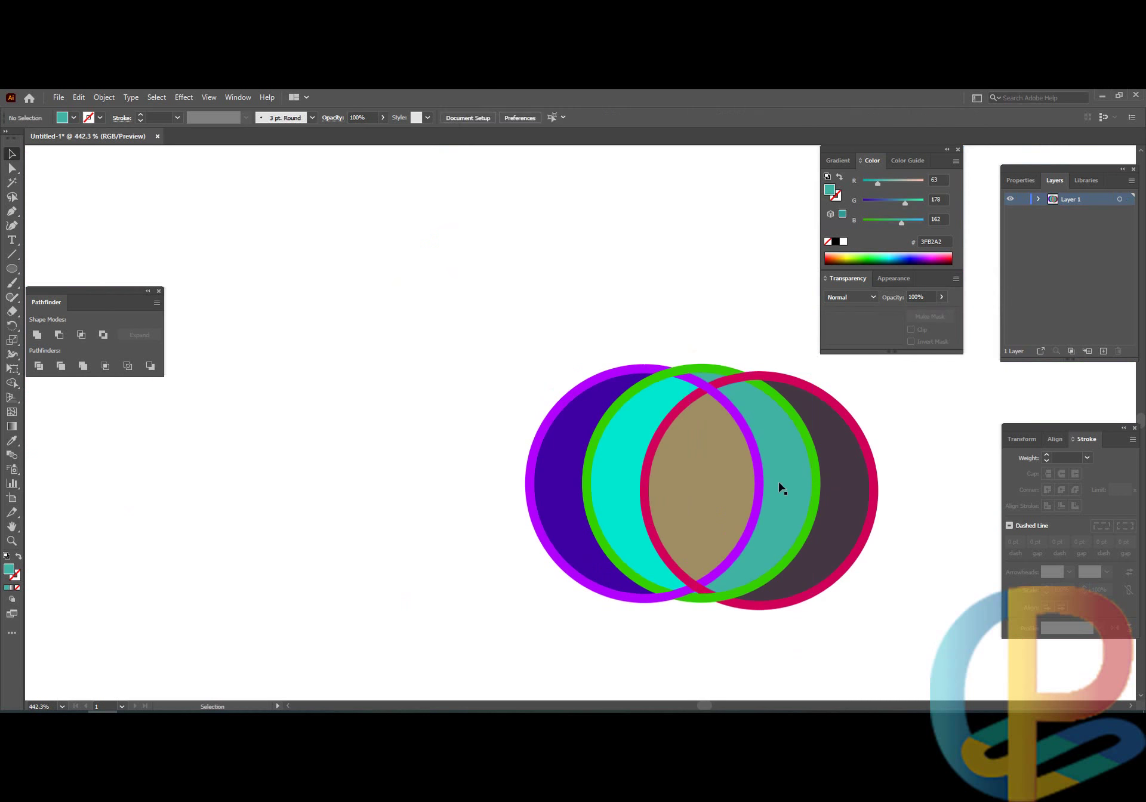
click(606, 476)
click(561, 540)
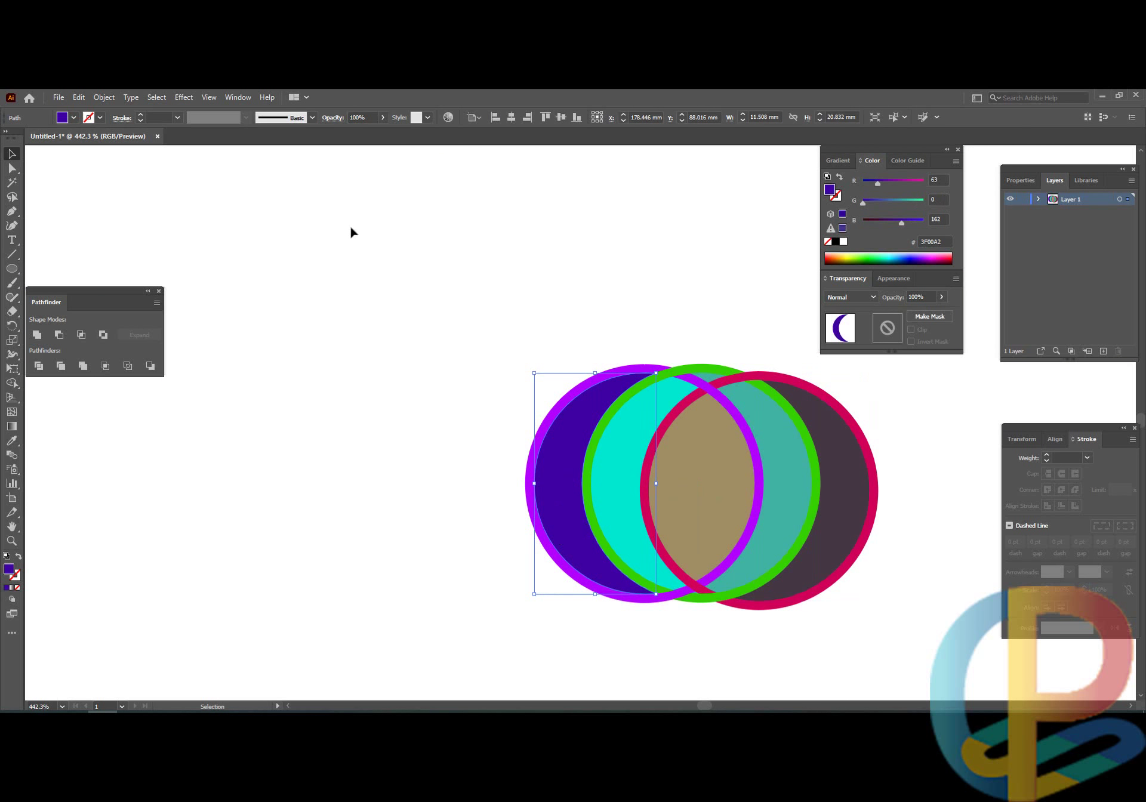
- Fill the outer right crescent with the Gold Dust gradient and redraw its direction diagonally downward at about -46°
drag(970, 570, 783, 499)
click(783, 498)
click(657, 420)
click(11, 427)
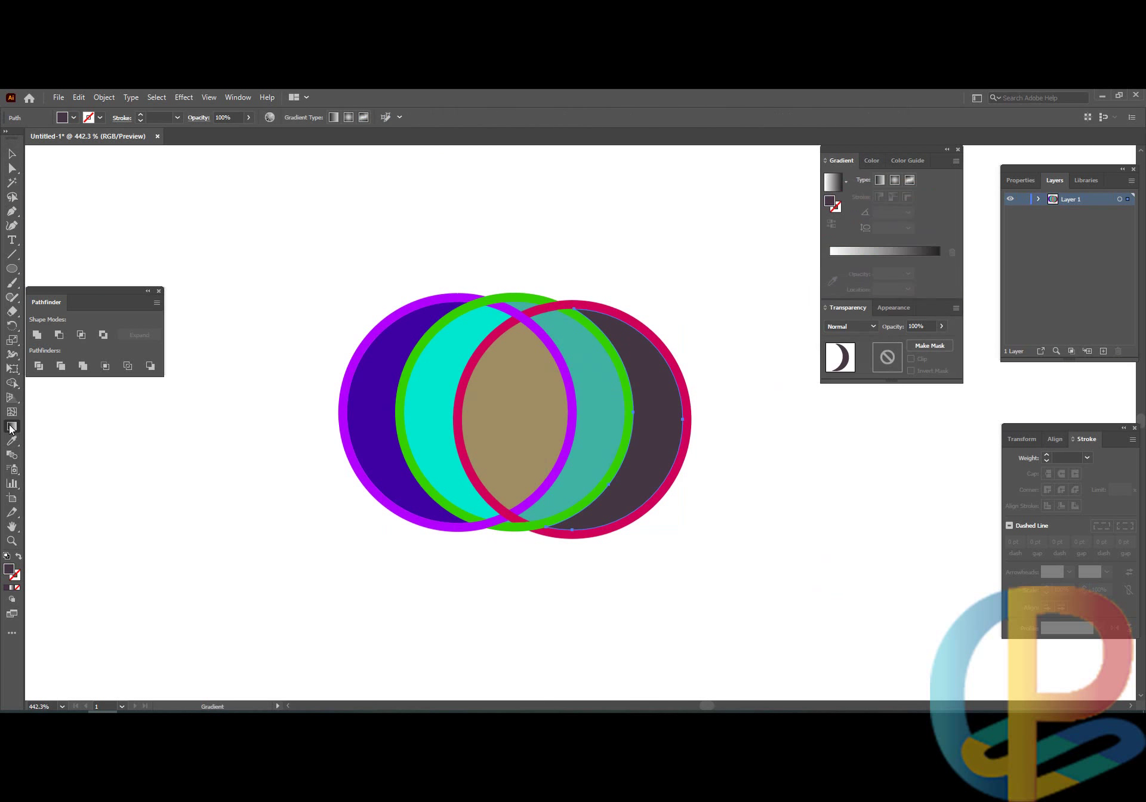
click(857, 253)
click(846, 183)
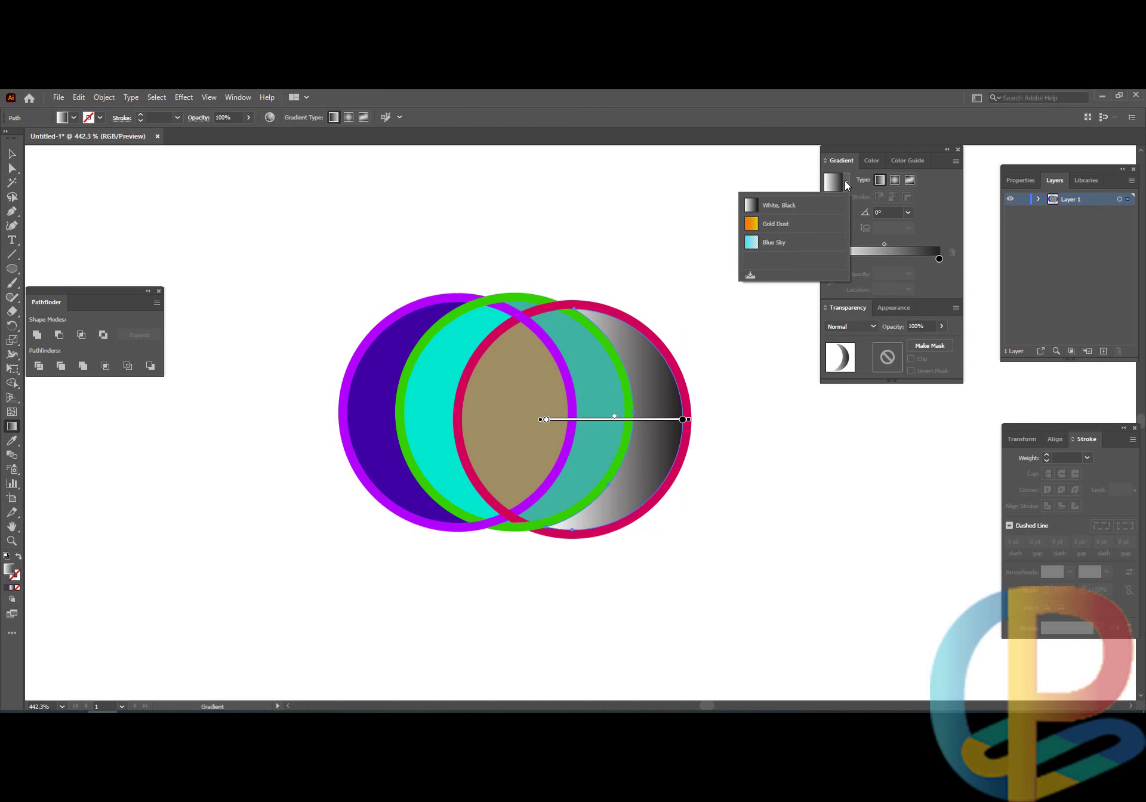
click(753, 224)
mouse_move(628, 440)
mouse_down()
mouse_move(711, 448)
mouse_move(691, 532)
mouse_move(696, 556)
mouse_move(687, 519)
mouse_move(658, 512)
mouse_up()
key(a)
click(690, 544)
- Reposition the color stops of the outer right crescent's gradient, with the yellow stop at about 91.33%
click(667, 464)
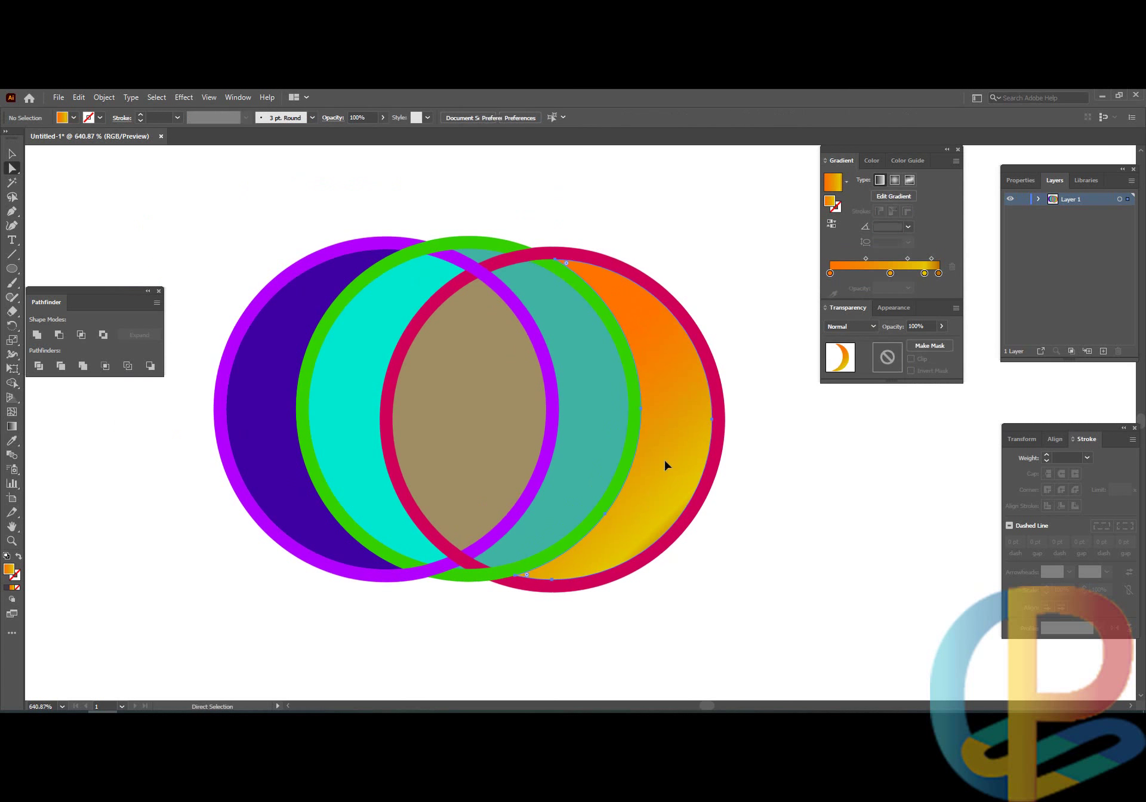
drag(867, 278, 929, 274)
click(752, 450)
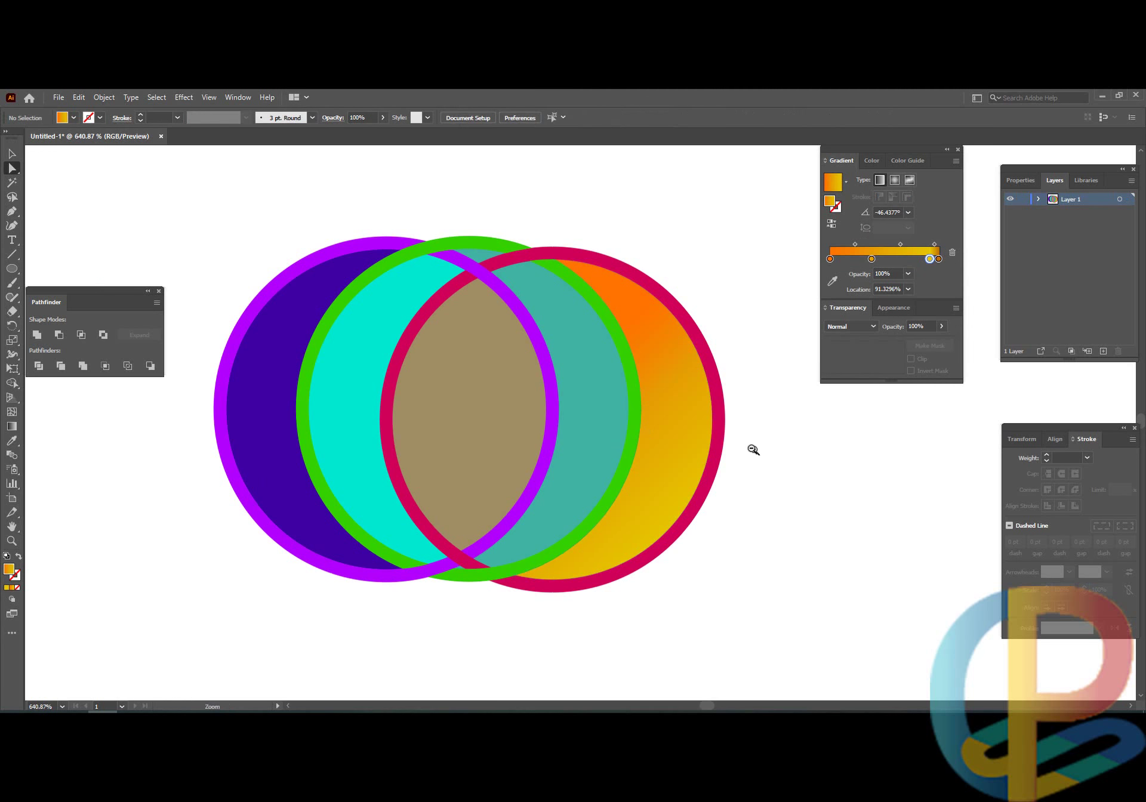
scroll(755, 448, down, 1)
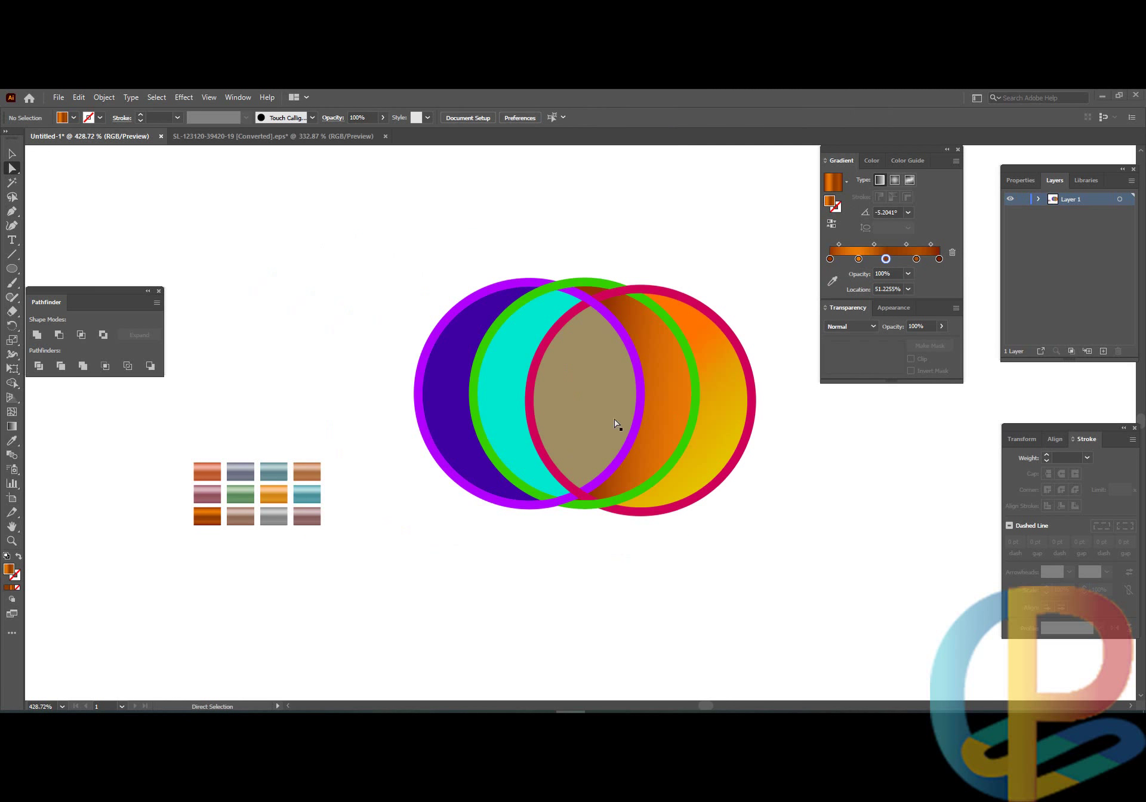
- Fill the central lens with the peach-and-gold metallic gradient and stretch it horizontally past both edges of the lens
scroll(614, 419, up, 2)
click(614, 341)
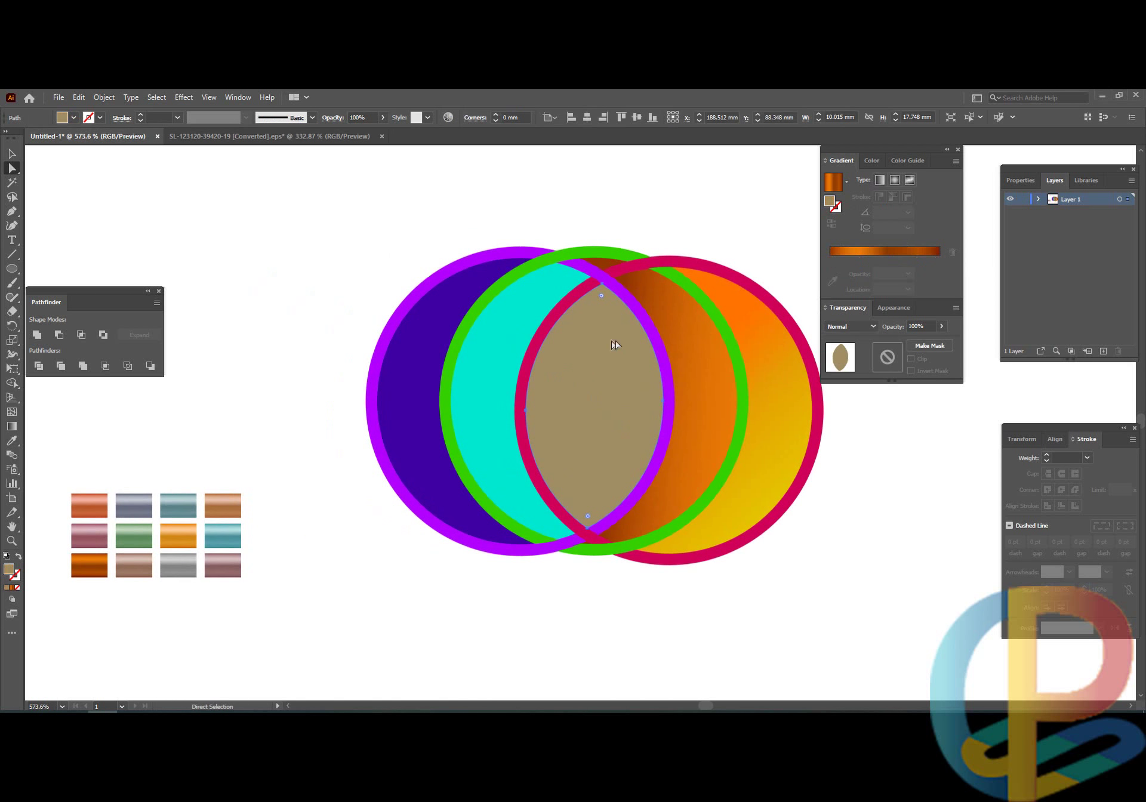
click(845, 181)
drag(842, 258, 844, 239)
click(751, 250)
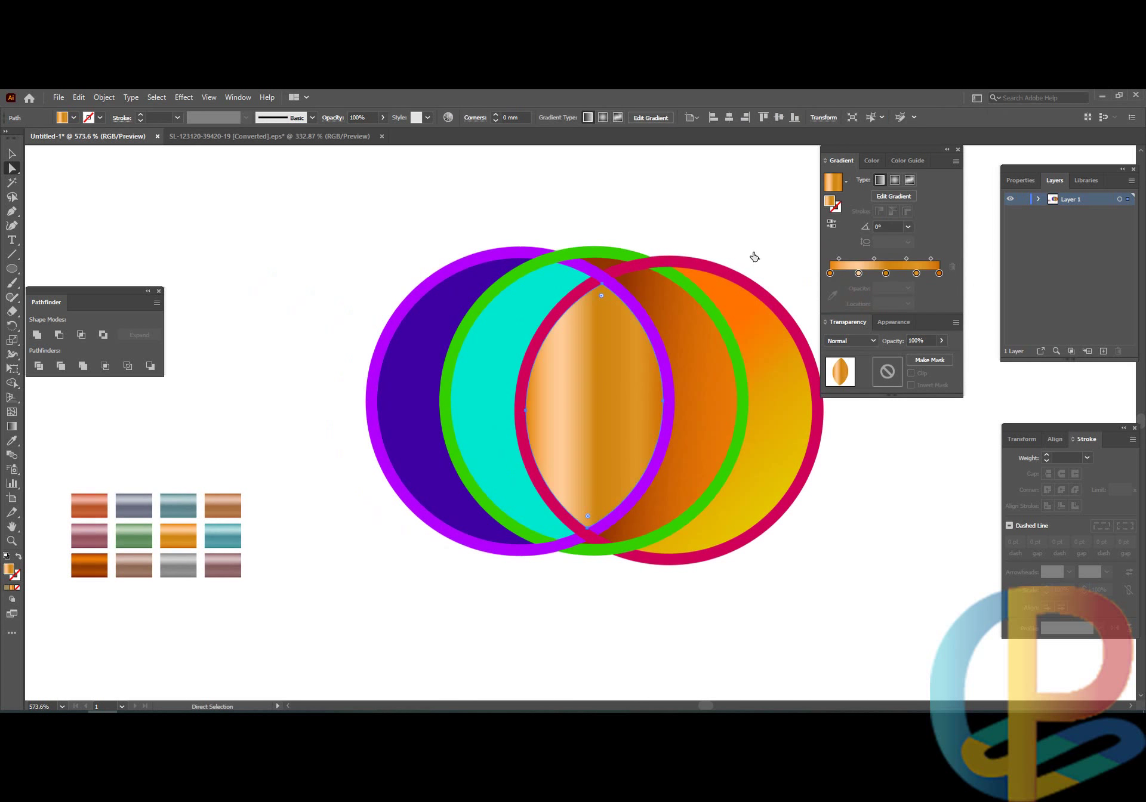
key(g)
drag(503, 405, 745, 407)
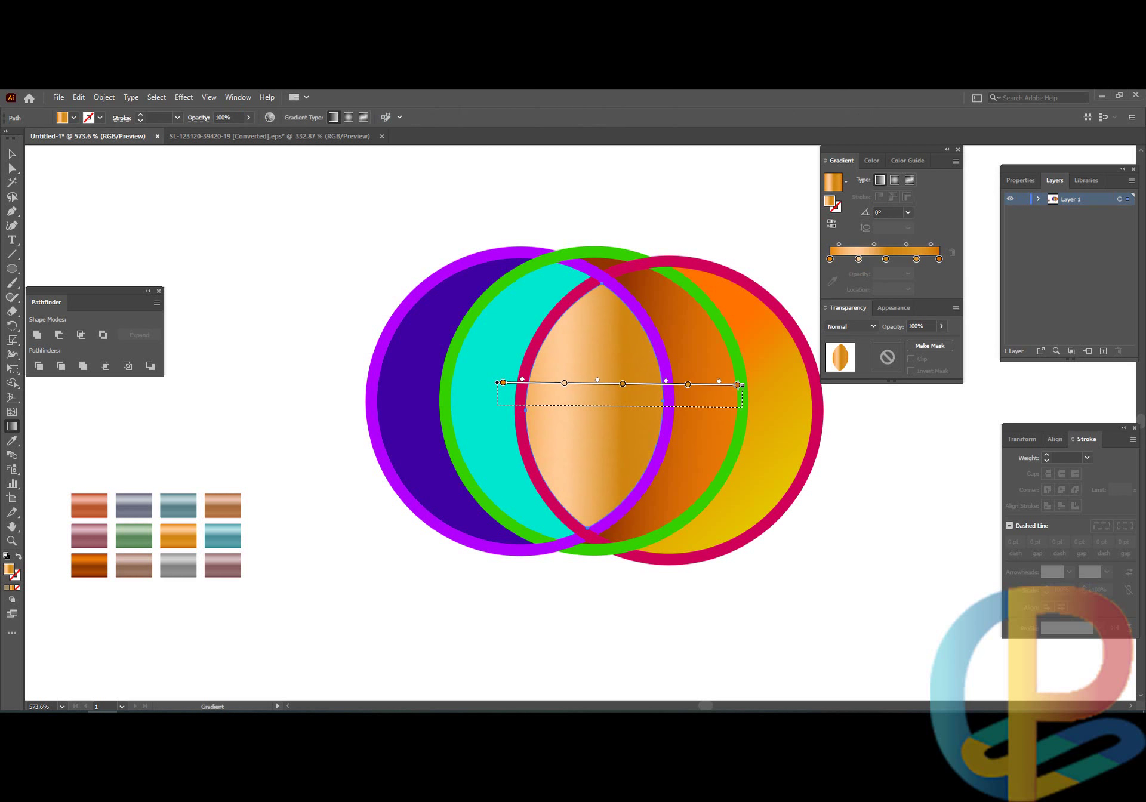
key(a)
key(ctrl+shift+a)
- Fill the turquoise crescent with the Blue Sky gradient
scroll(677, 436, down, 2)
click(565, 405)
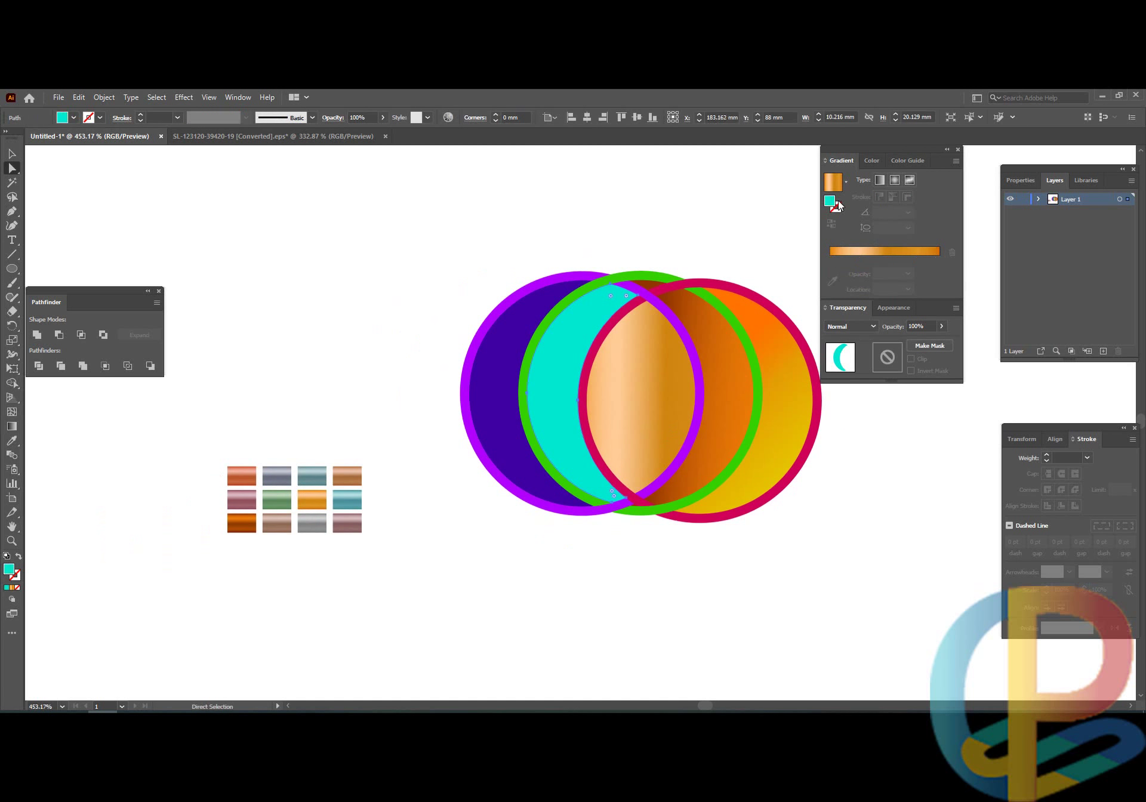
click(845, 183)
drag(842, 244, 845, 220)
click(753, 243)
click(675, 266)
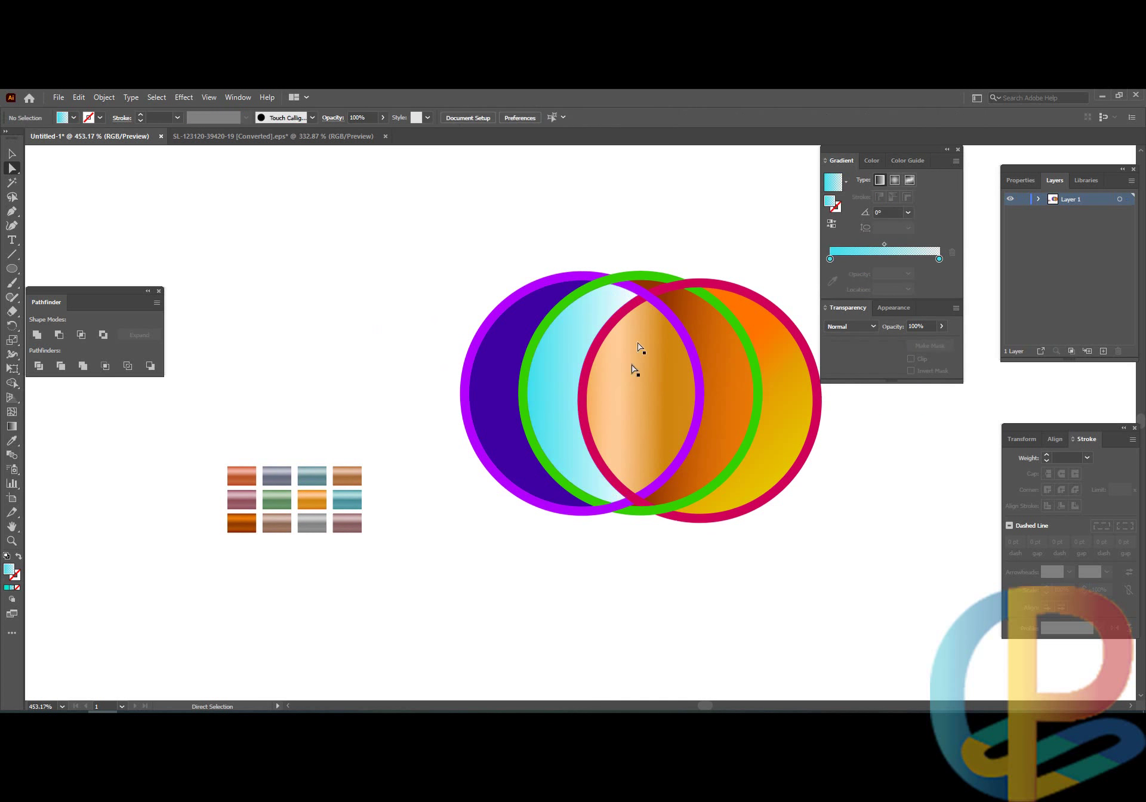
- Reduce the central lens's gradient to two orange stops and set the end stop's opacity to 20%
click(661, 340)
drag(858, 273, 929, 281)
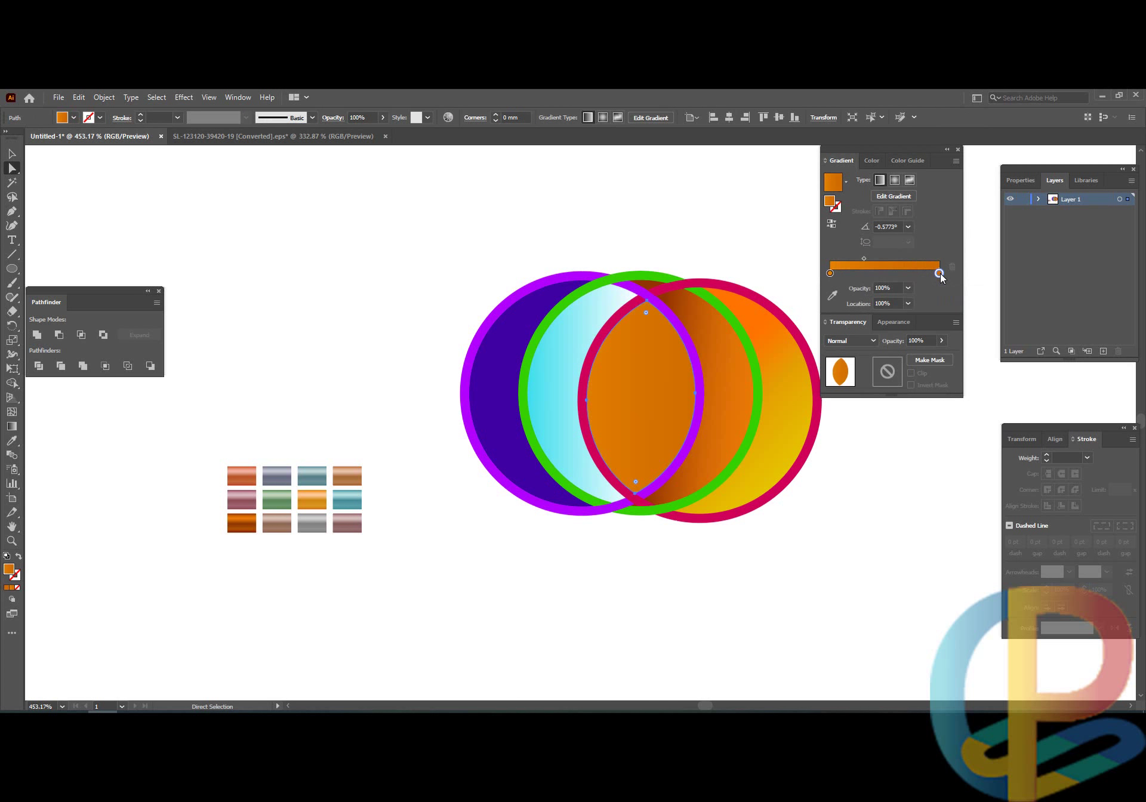
click(907, 288)
click(920, 332)
click(893, 420)
scroll(666, 475, up, 2)
key(space)
drag(712, 472, 624, 478)
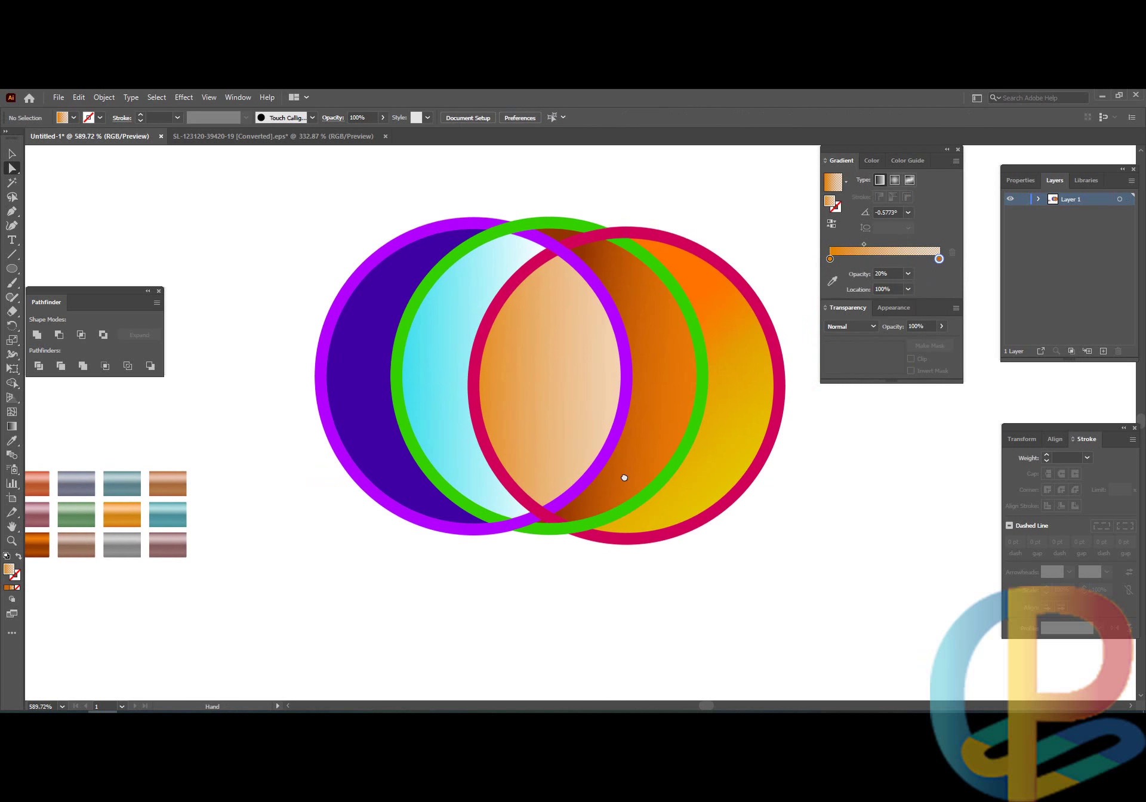
- Fill the outer left crescent with the green metallic gradient and move its light stop to about 42.27%
click(367, 380)
click(845, 181)
click(752, 248)
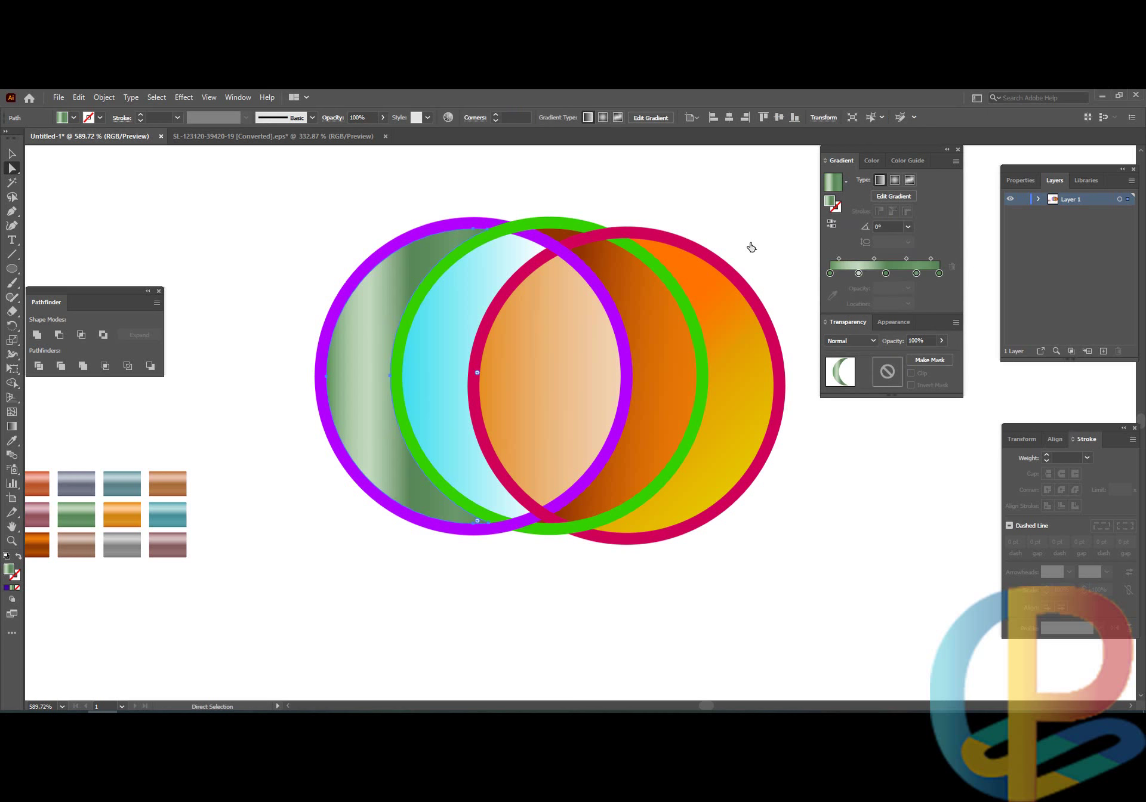
mouse_move(888, 274)
mouse_down()
mouse_move(917, 274)
mouse_move(876, 279)
mouse_up()
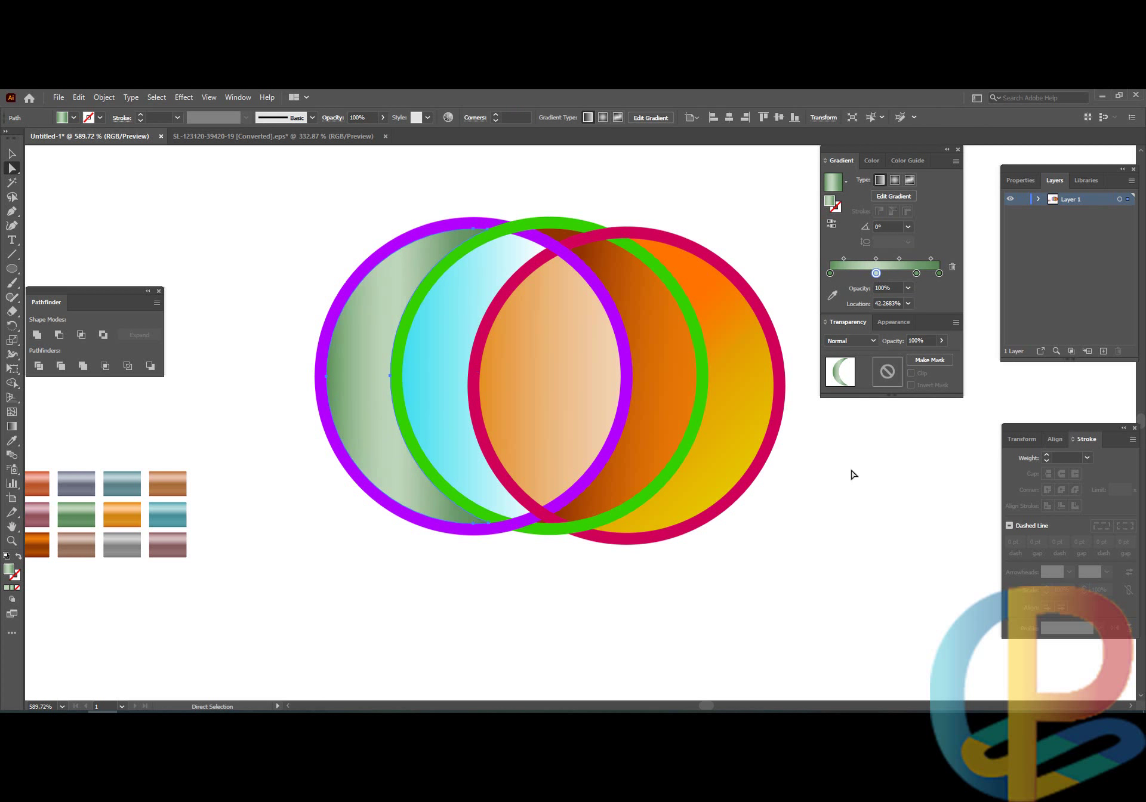
- Recolor the outer section of the crimson ring with the bright teal metallic gradient sampled from the swatch rectangles
scroll(713, 445, down, 3)
scroll(654, 422, up, 2)
click(646, 409)
click(260, 466)
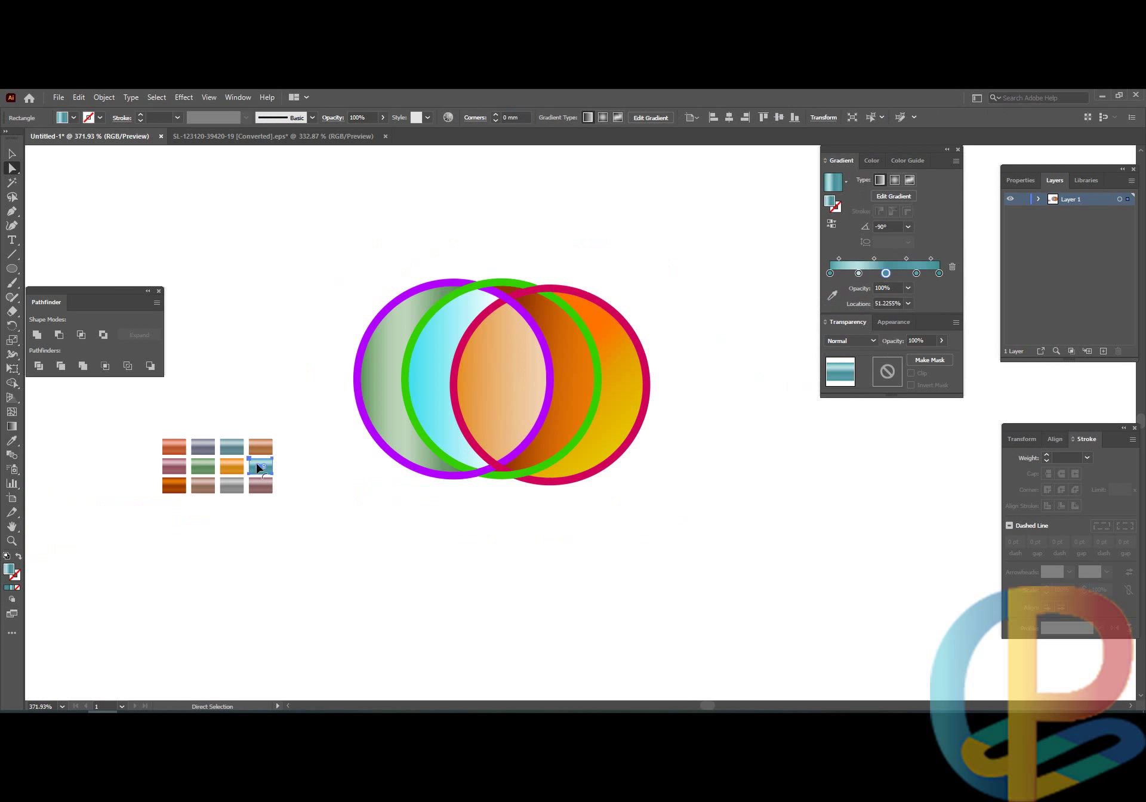
click(647, 393)
key(i)
click(261, 471)
key(a)
click(312, 496)
drag(562, 460, 632, 491)
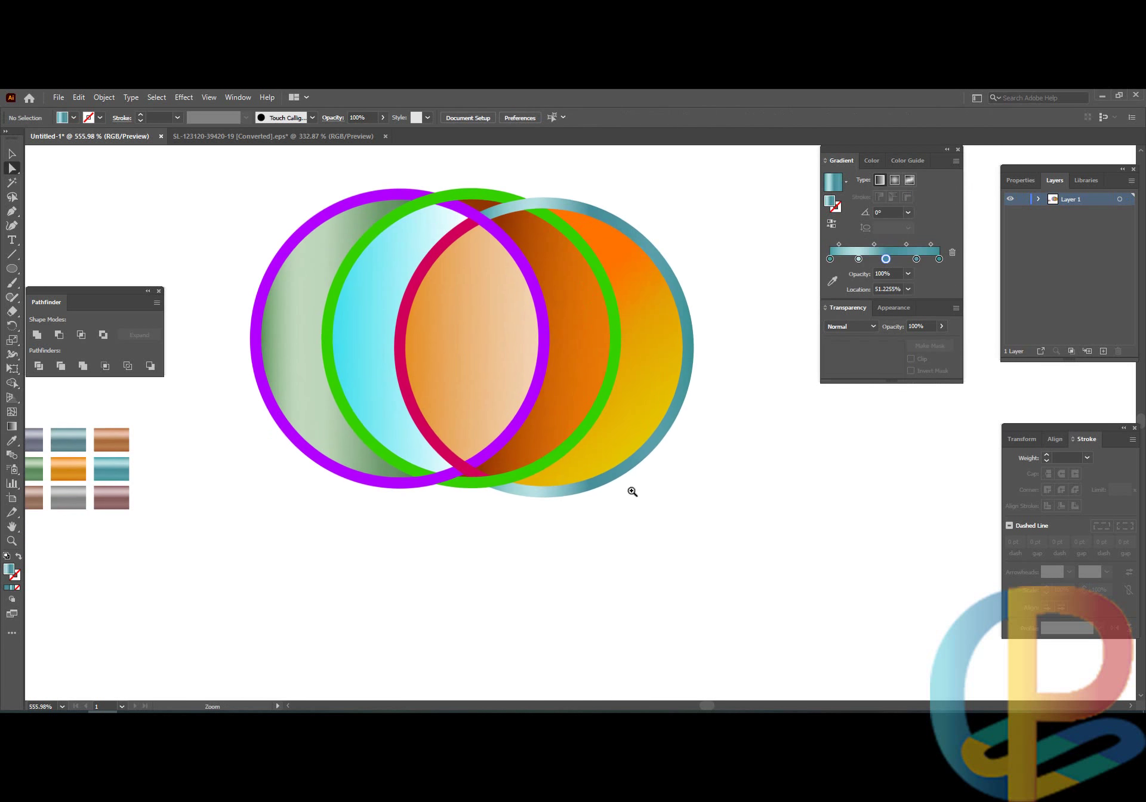
- Ungroup the green ring so its pieces can be selected separately
click(594, 412)
key(v)
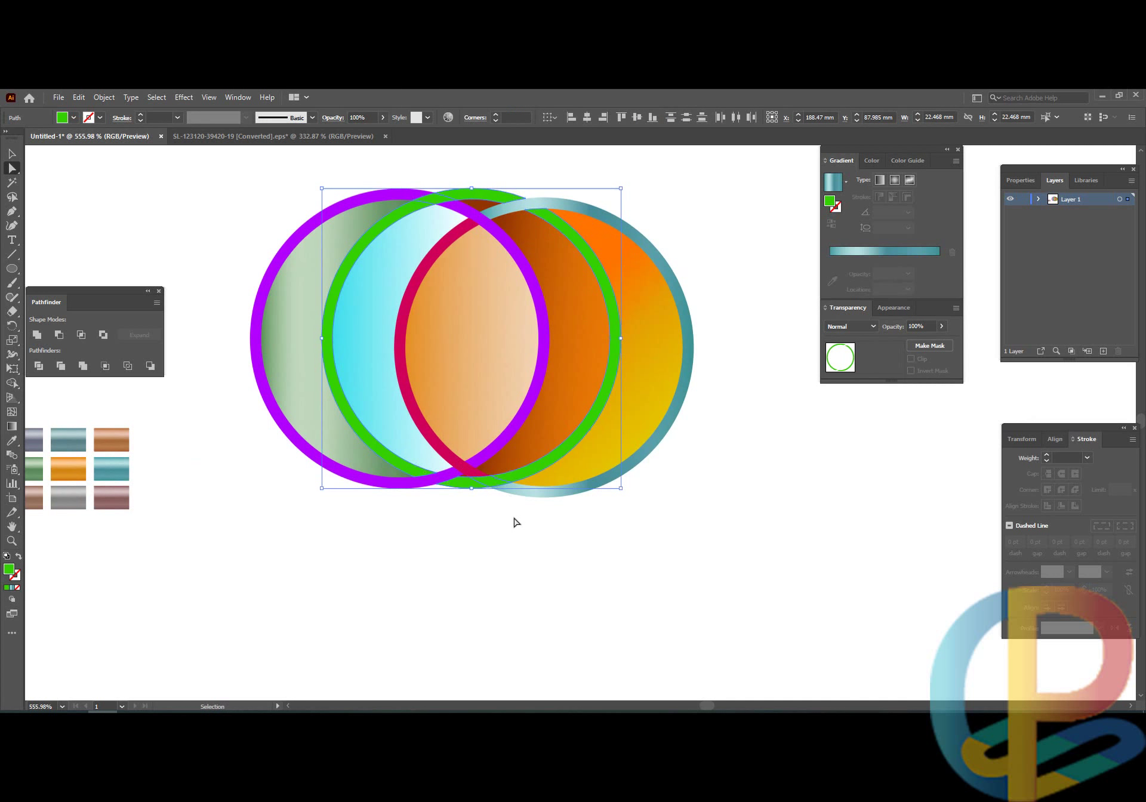
click(68, 469)
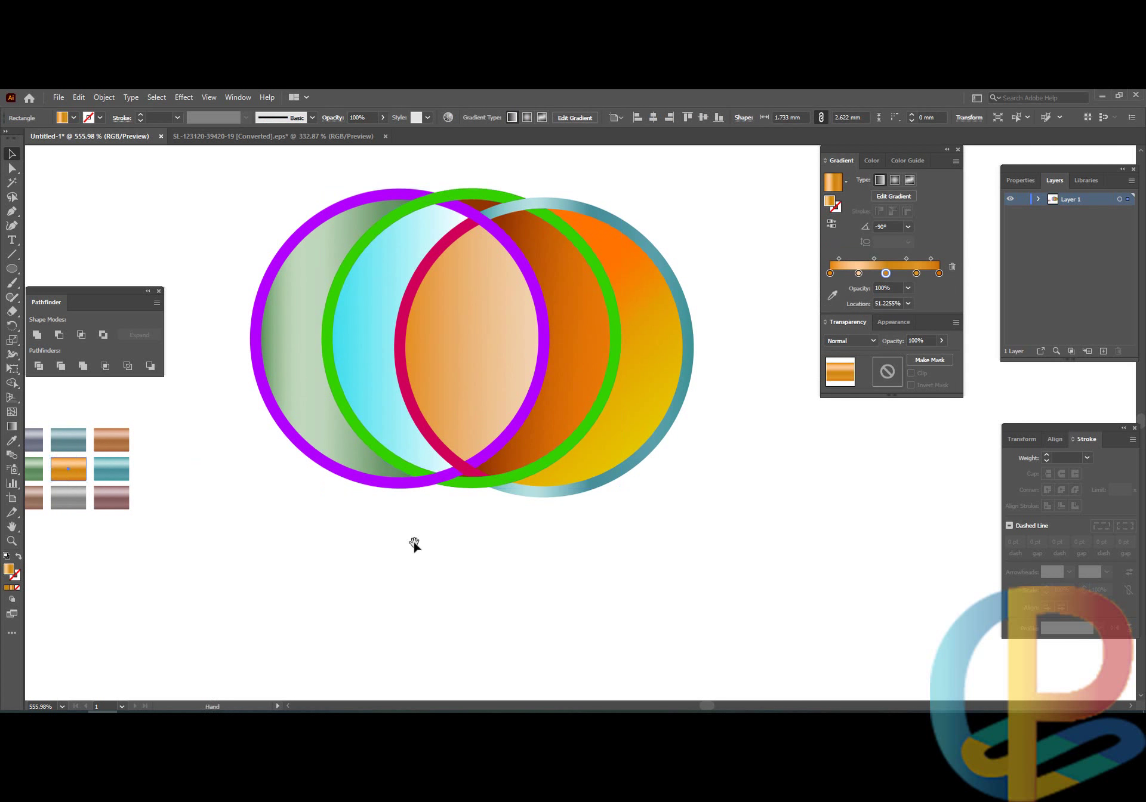
scroll(414, 543, down, 3)
drag(414, 544, 523, 491)
click(522, 326)
key(ctrl+shift+g)
click(523, 490)
click(522, 326)
click(594, 282)
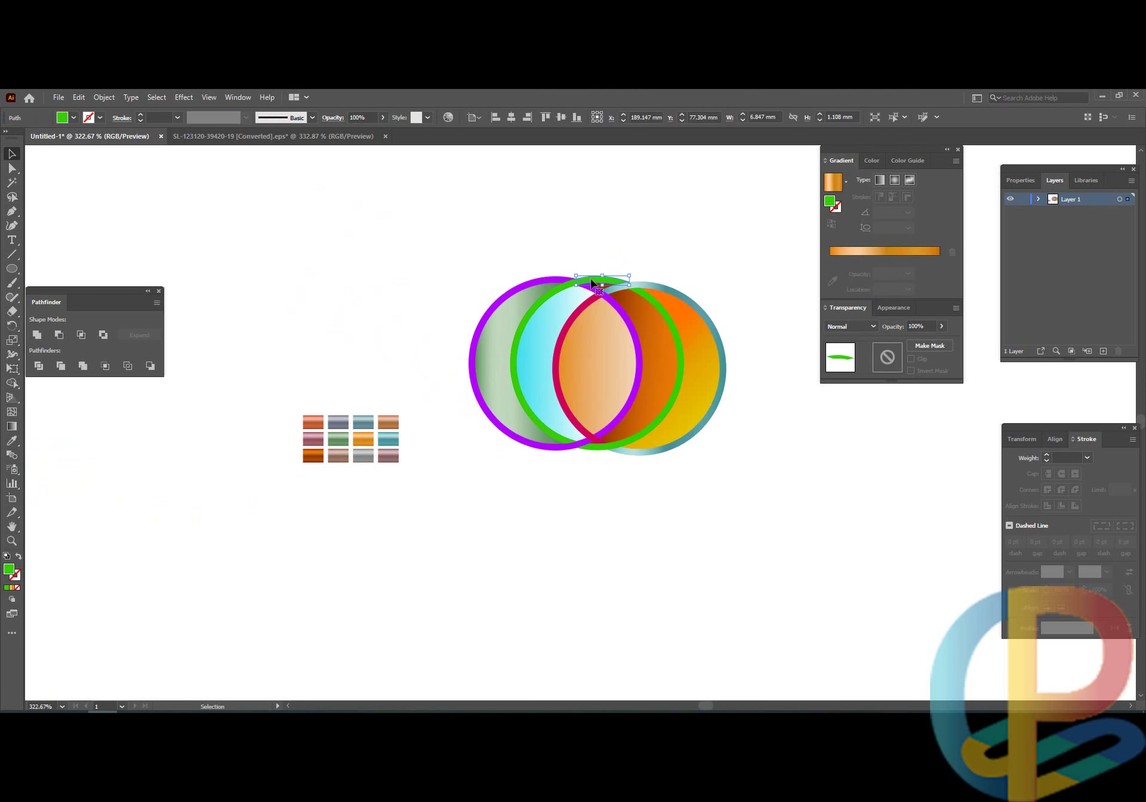
- Select all the pieces of the green ring and combine them into one group
scroll(591, 285, up, 2)
key(a)
shift+click(565, 274)
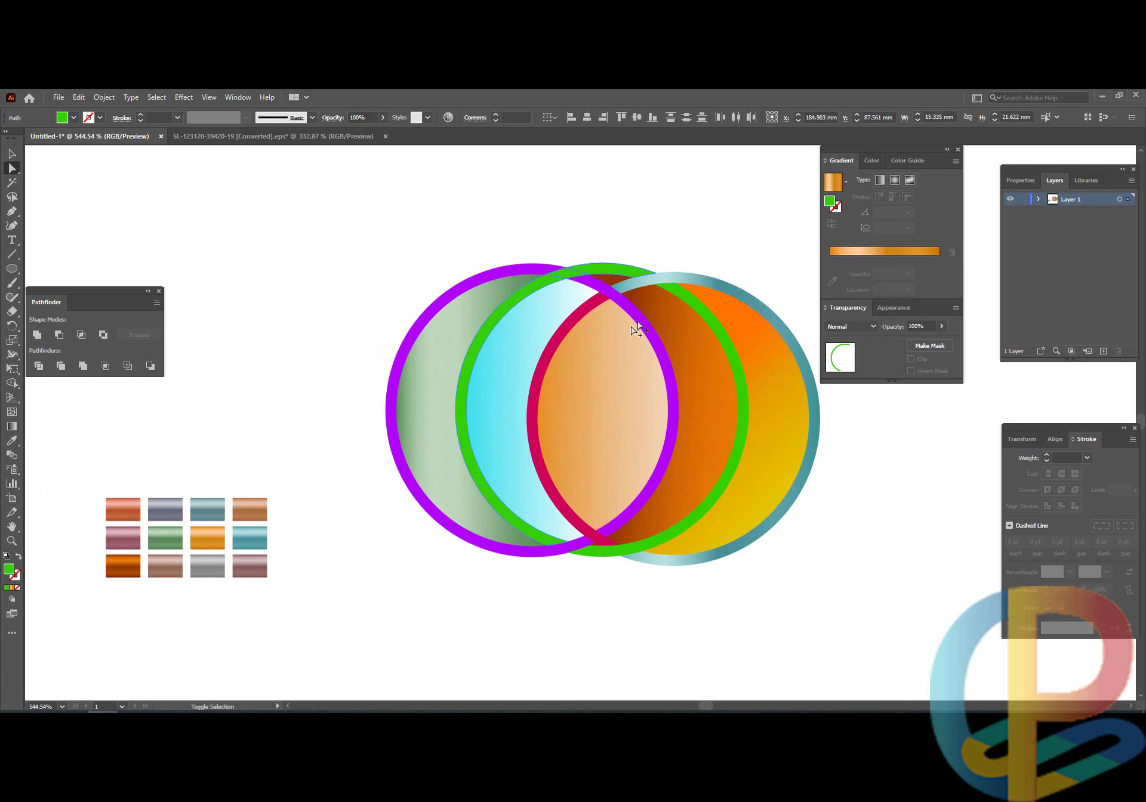
shift+click(601, 555)
key(v)
key(ctrl+g)
click(608, 572)
ctrl+click(596, 554)
click(595, 567)
click(595, 553)
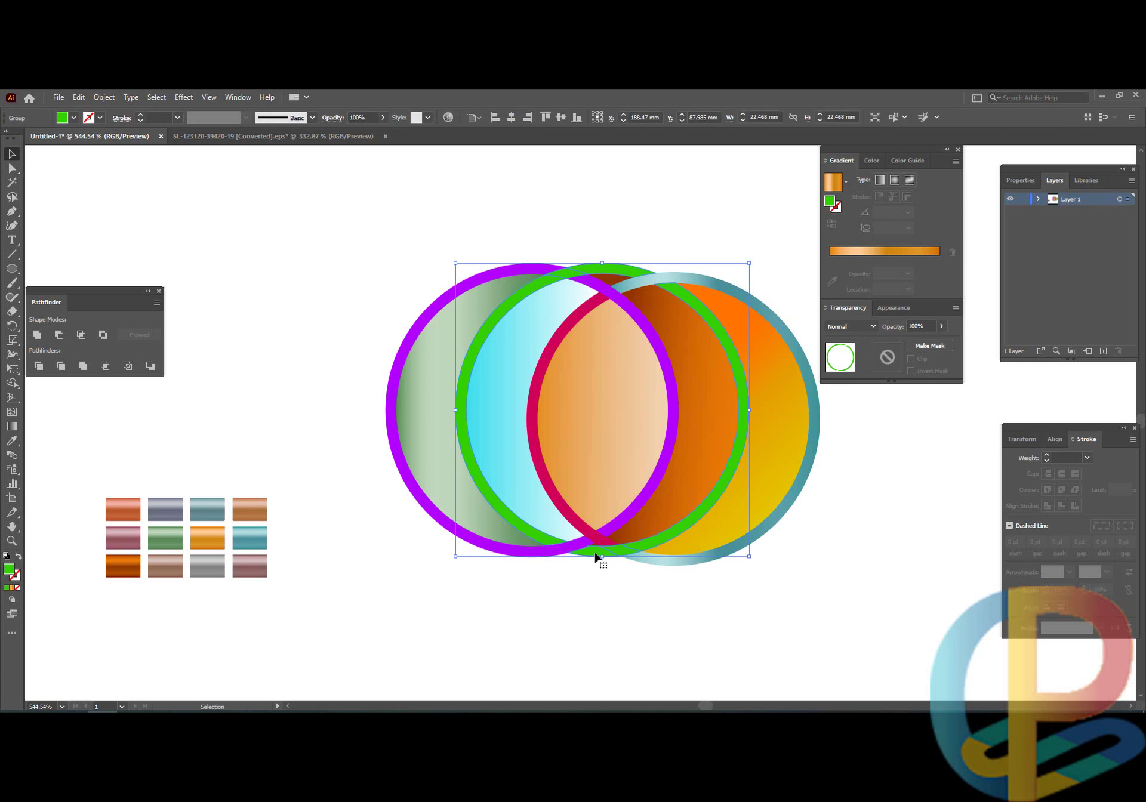
click(130, 540)
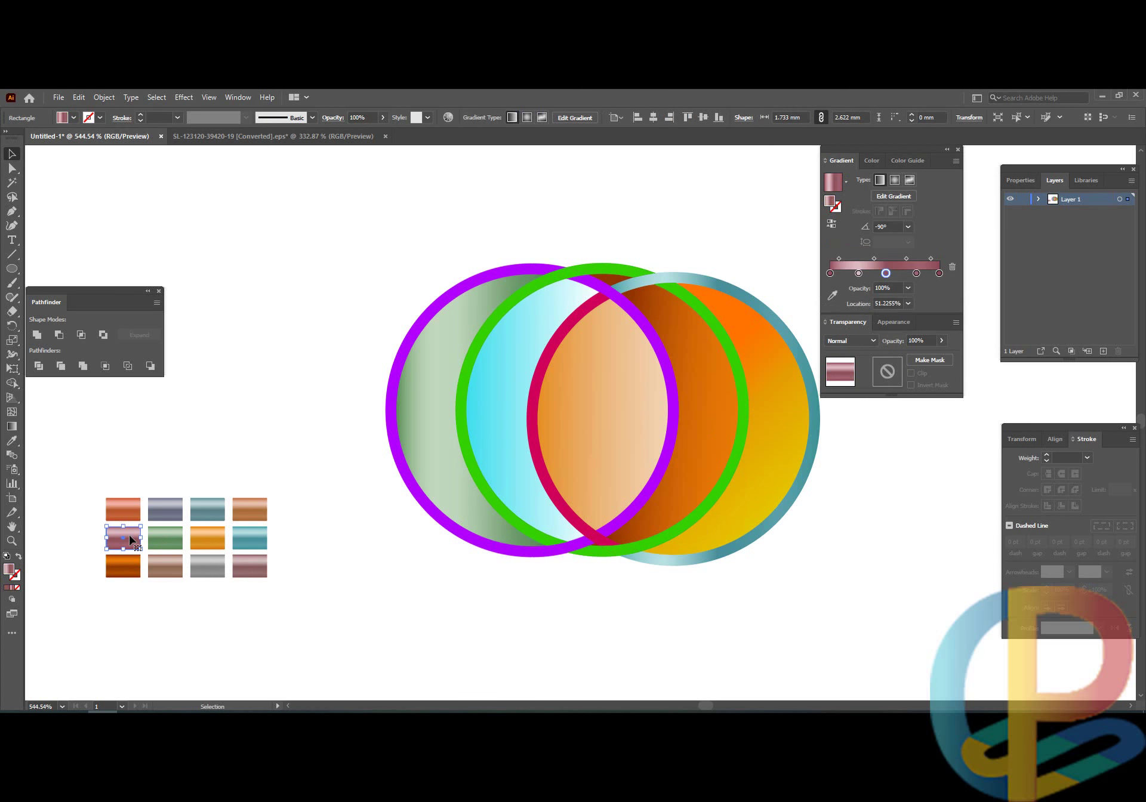
click(629, 557)
click(128, 541)
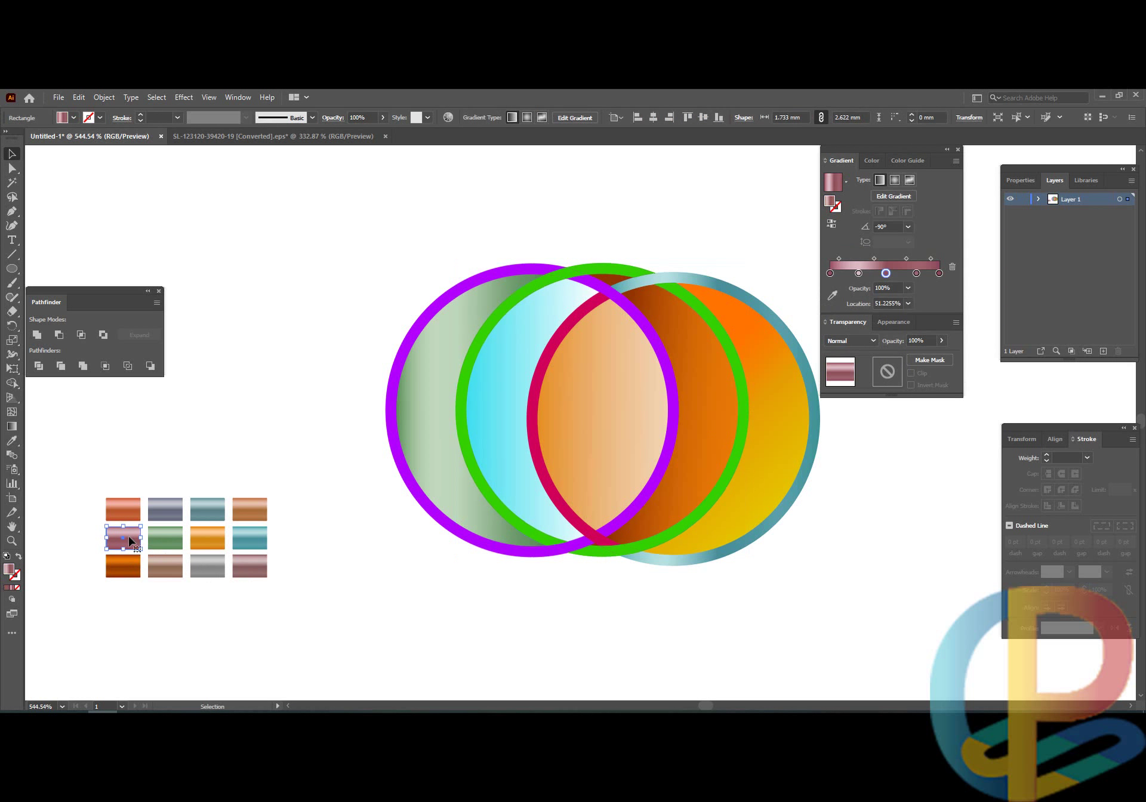
- Move the green ring group 40 mm straight down, clear of the other rings
click(667, 539)
right_click(667, 539)
click(596, 584)
click(514, 525)
key(shift+Down)
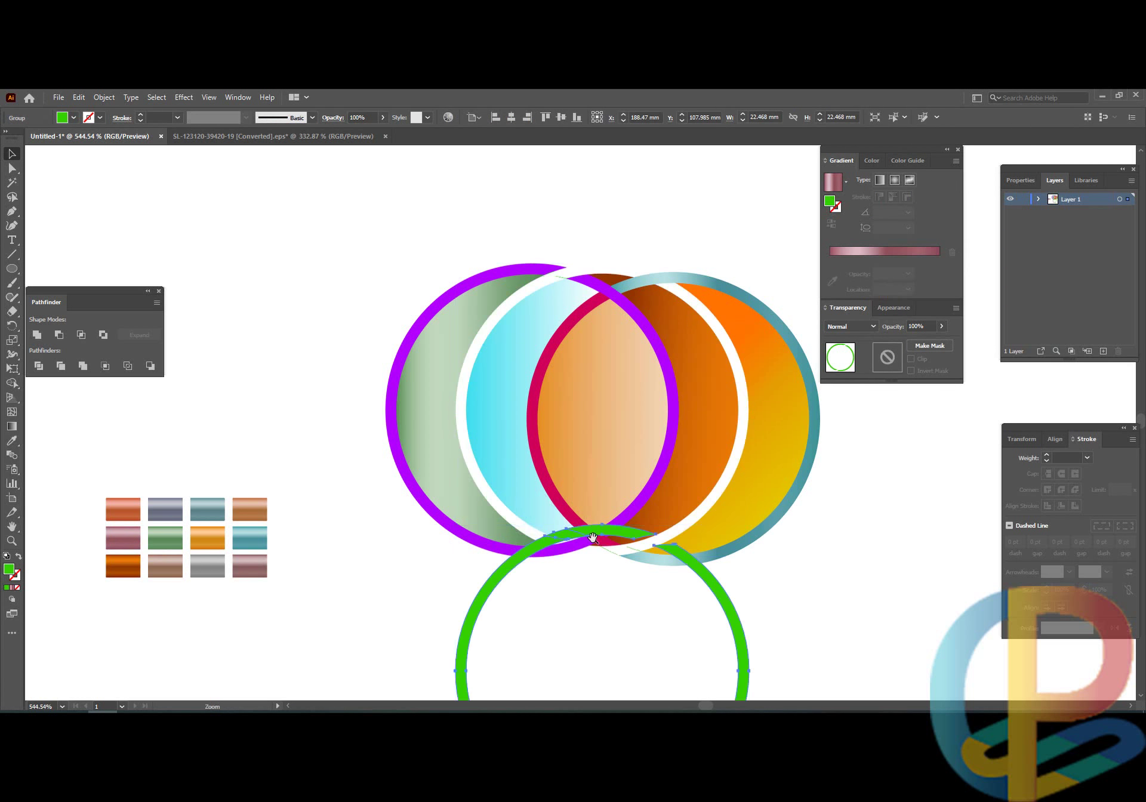
key(ctrl+minus)
scroll(608, 552, down, 2)
key(shift+Down)
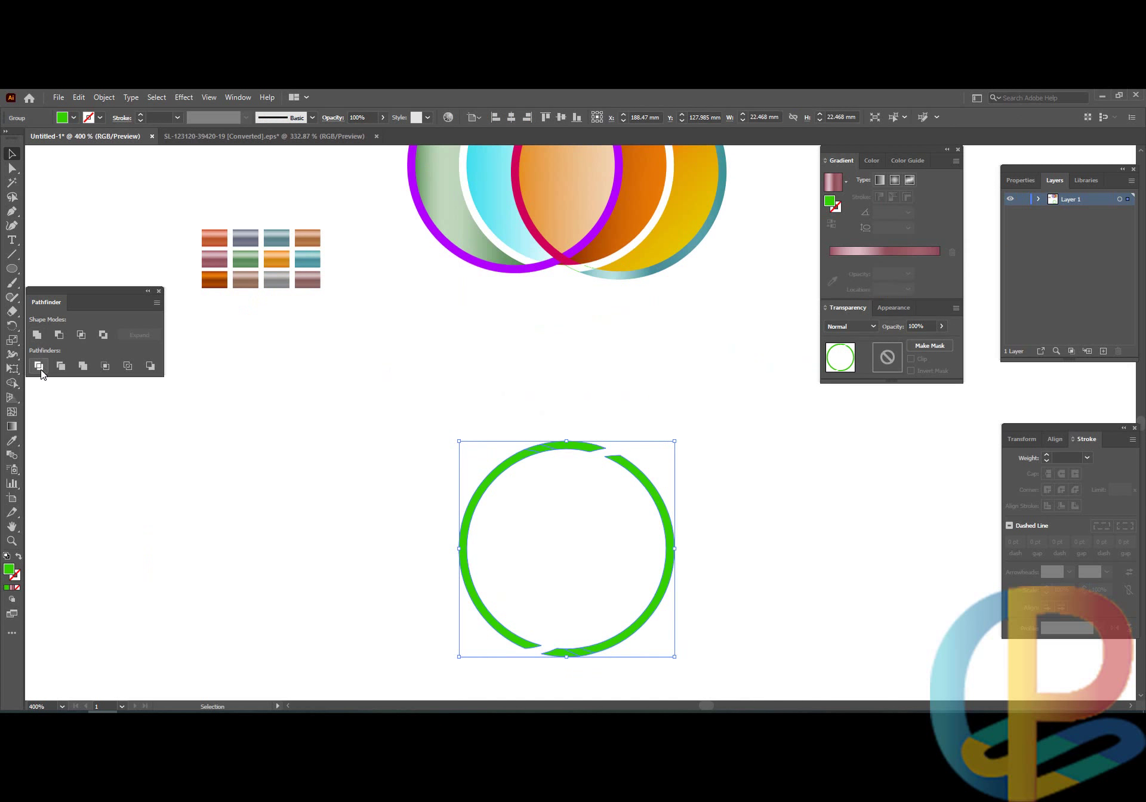
- Merge the split segments at the breaks of the green ring with the Shape Builder tool
drag(460, 399, 817, 616)
scroll(529, 524, down, 1)
scroll(531, 526, up, 3)
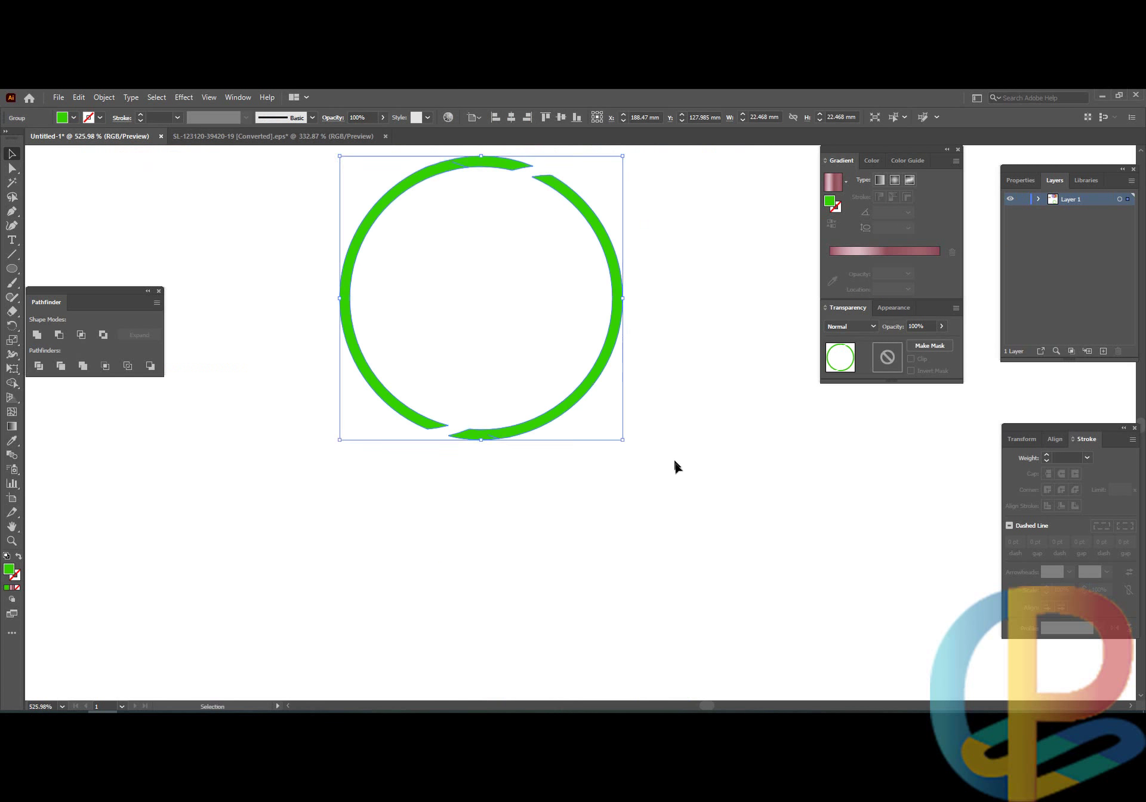
scroll(675, 466, down, 2)
drag(682, 253, 501, 539)
key(shift+m)
scroll(529, 494, up, 3)
drag(652, 503, 642, 497)
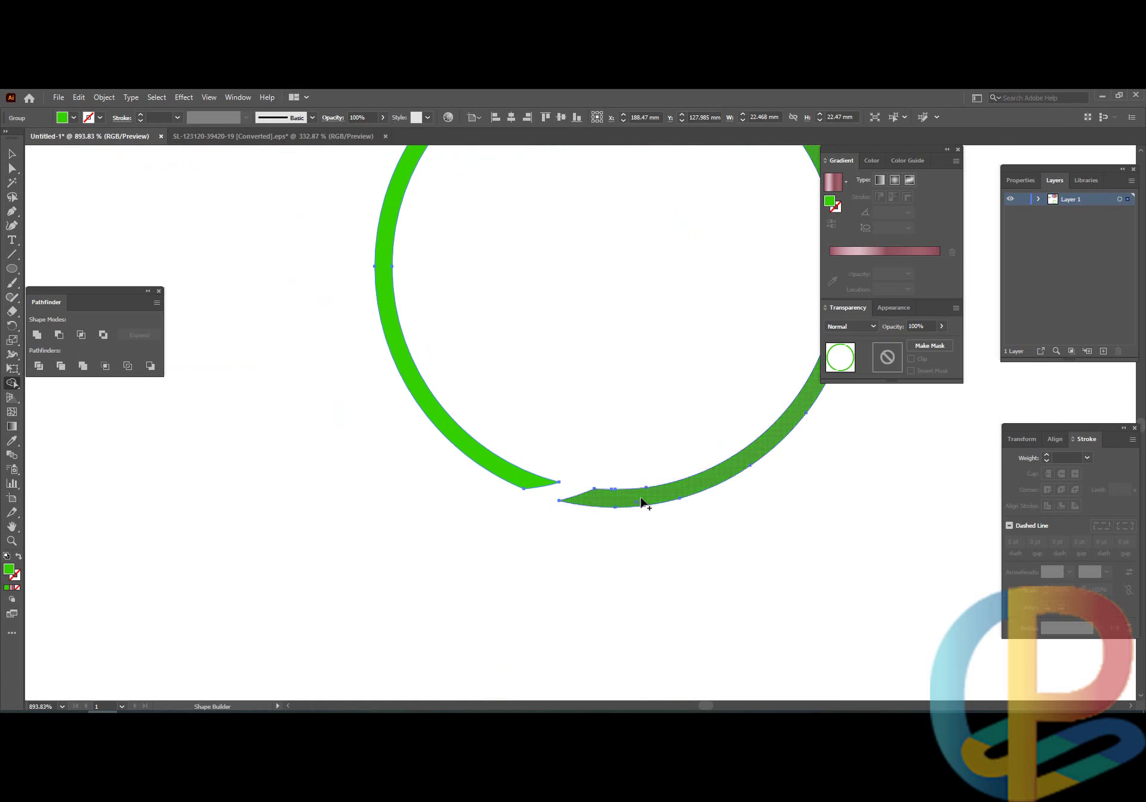
scroll(642, 499, down, 3)
scroll(666, 345, up, 3)
drag(518, 281, 546, 280)
- Fill the whole green ring with the rose-mauve metallic gradient taken from the swatch rectangles
key(v)
scroll(657, 427, down, 4)
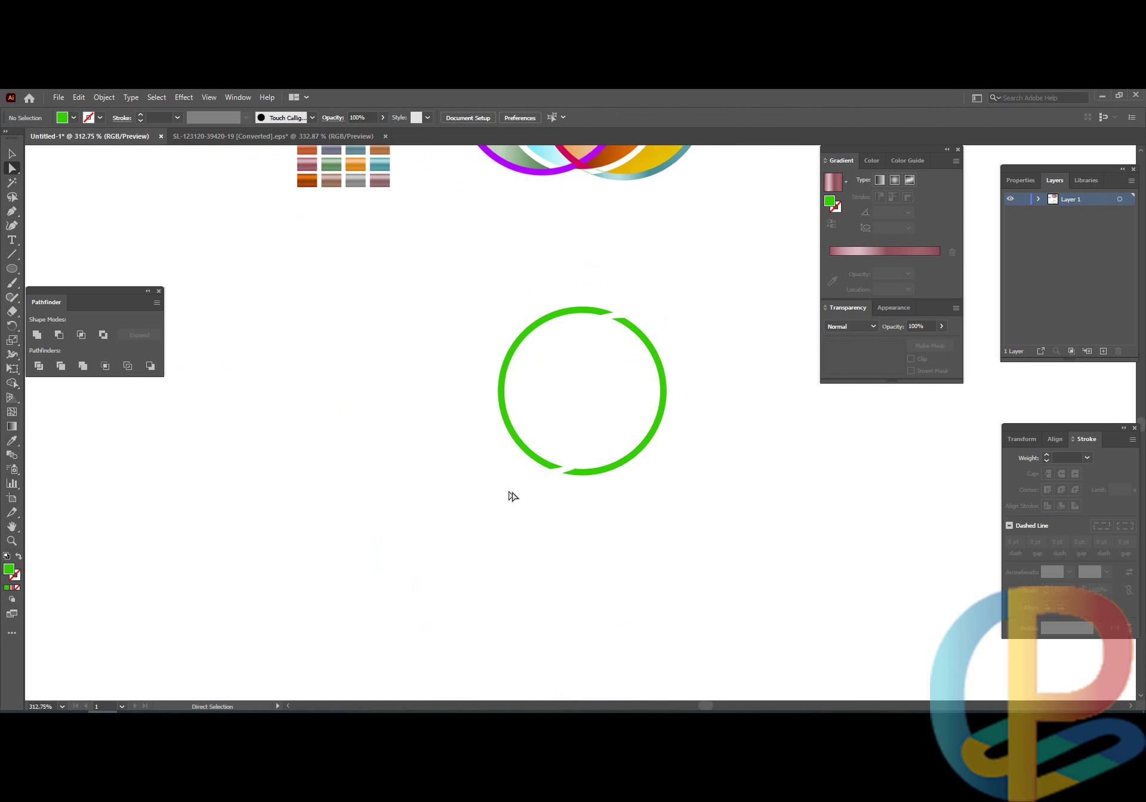
click(304, 167)
drag(421, 346, 713, 495)
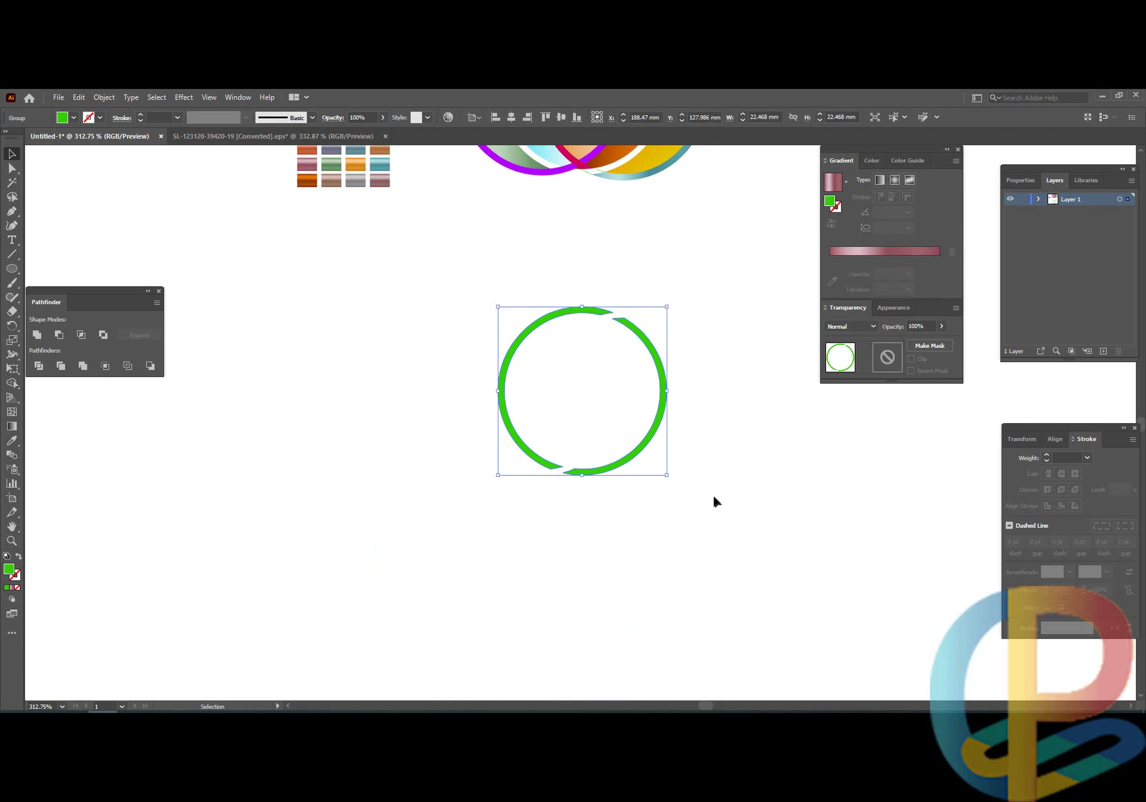
key(g)
click(828, 185)
- Move the mauve ring group 40 mm straight up onto the other rings
key(a)
click(723, 376)
drag(723, 381, 600, 524)
key(shift+Up)
key(shift+Up)
key(shift+Up)
key(shift+Up)
key(shift+Up)
key(shift+Up)
key(shift+Up)
key(shift+Up)
key(shift+Up)
key(shift+Up)
key(shift+Up)
key(shift+Up)
key(shift+Up)
key(shift+Up)
key(shift+Up)
key(shift+Up)
- Move the mauve ring group back down 40 mm to expose the lower ring crossing
click(647, 469)
drag(562, 339, 654, 352)
drag(599, 382, 913, 560)
click(810, 472)
click(707, 440)
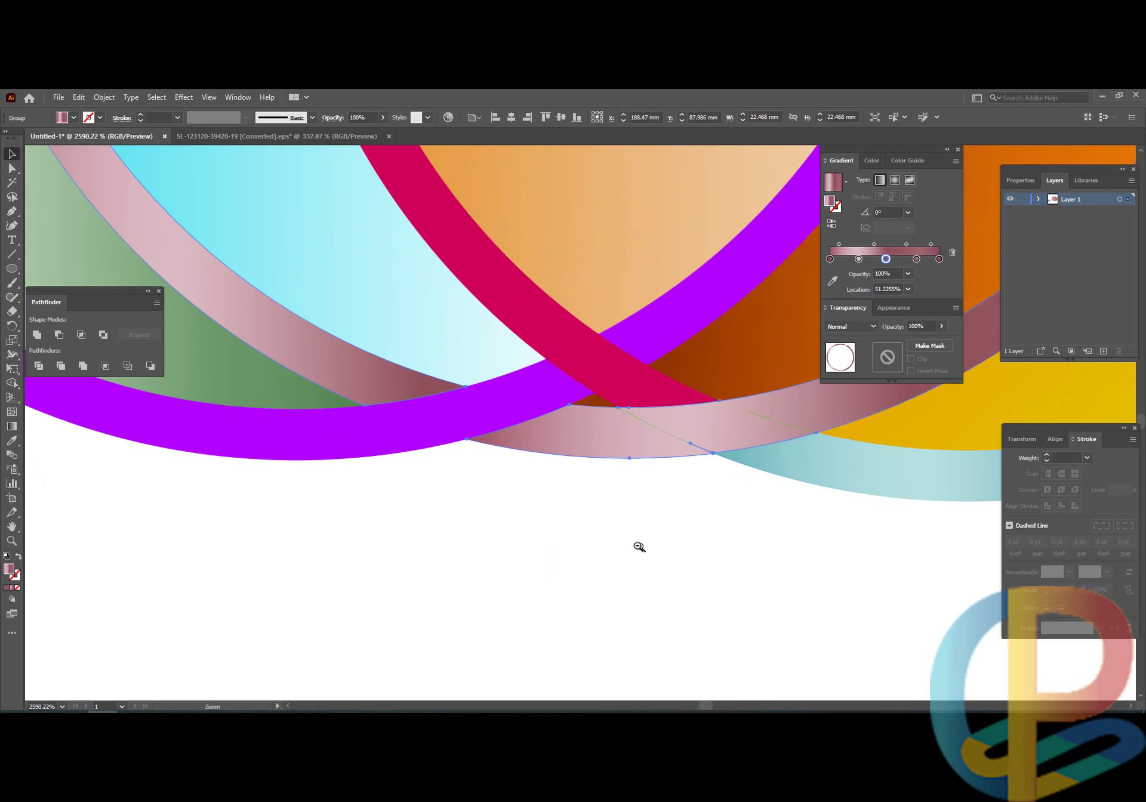
drag(652, 549, 564, 546)
click(674, 548)
click(708, 505)
key(shift+Down)
key(shift+Down)
drag(717, 528, 625, 272)
key(shift+Down)
key(shift+Down)
- Move the teal ring section straight up, clear of the other rings
click(671, 268)
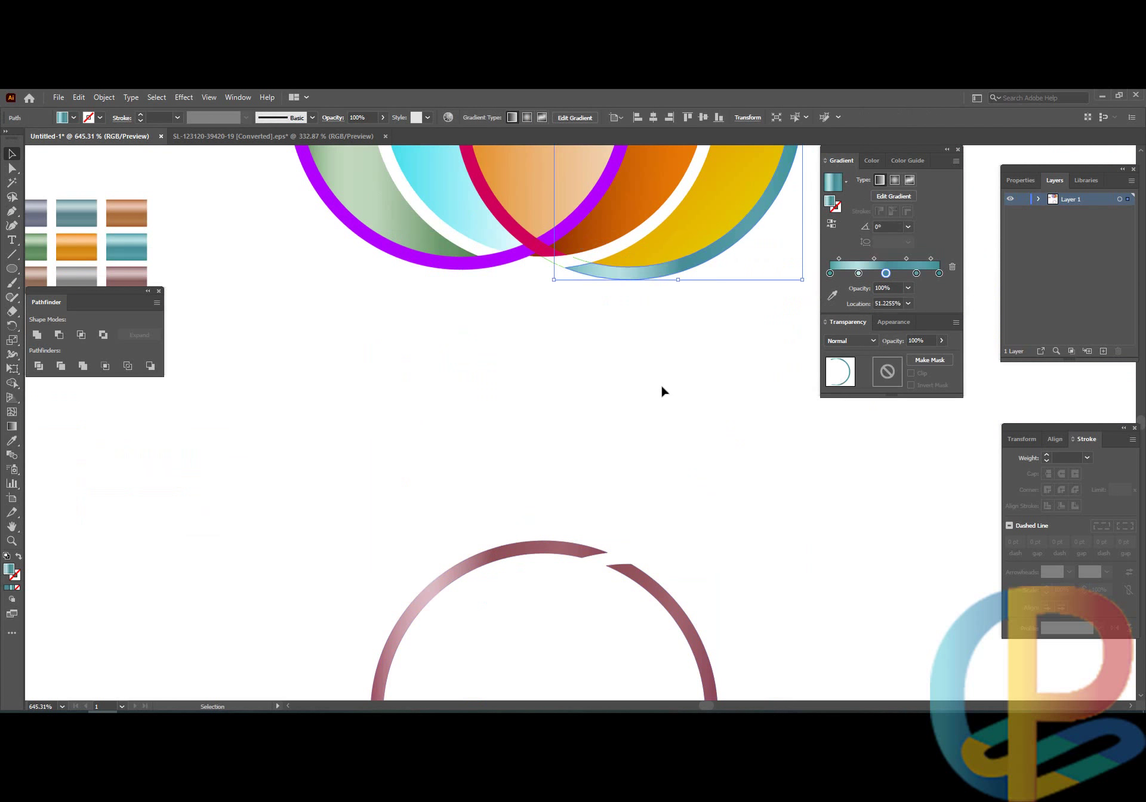
key(shift+Up)
key(shift+Up)
key(shift+Up)
key(shift+Up)
- Delete the stray green line fragments at the lower crossing of the rings
drag(685, 428, 570, 447)
drag(679, 476, 524, 488)
drag(512, 385, 588, 563)
drag(486, 489, 647, 513)
drag(775, 585, 746, 606)
key(Delete)
key(Delete)
- Delete the stray green line fragment at the upper crossing of the rings
drag(863, 552, 692, 591)
drag(692, 477, 489, 473)
drag(545, 277, 698, 464)
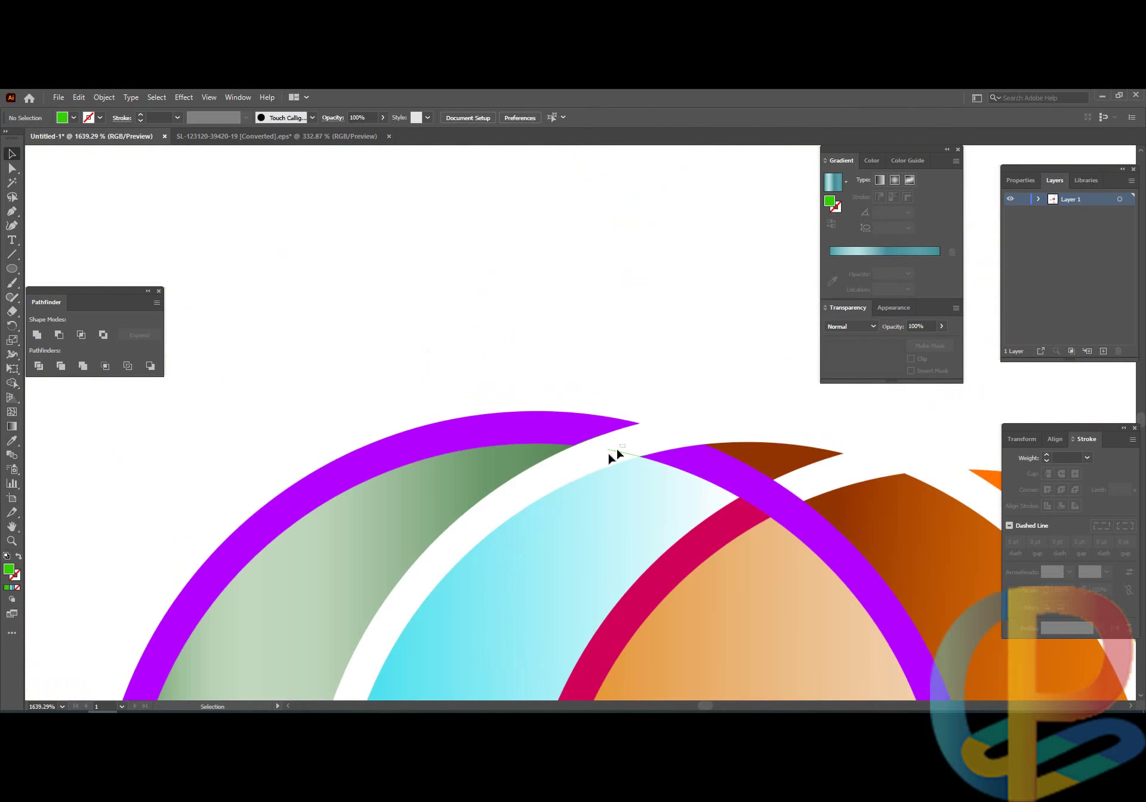
click(611, 454)
key(Delete)
- Move the teal ring section straight down into its place around the orange region
drag(793, 478, 704, 523)
drag(755, 534, 570, 386)
drag(717, 519, 682, 531)
click(663, 622)
click(632, 183)
click(632, 182)
key(shift+Down)
key(shift+Down)
- Move the mauve ring group 40 mm straight up into its place between the other rings
click(755, 412)
drag(682, 532, 697, 468)
click(671, 539)
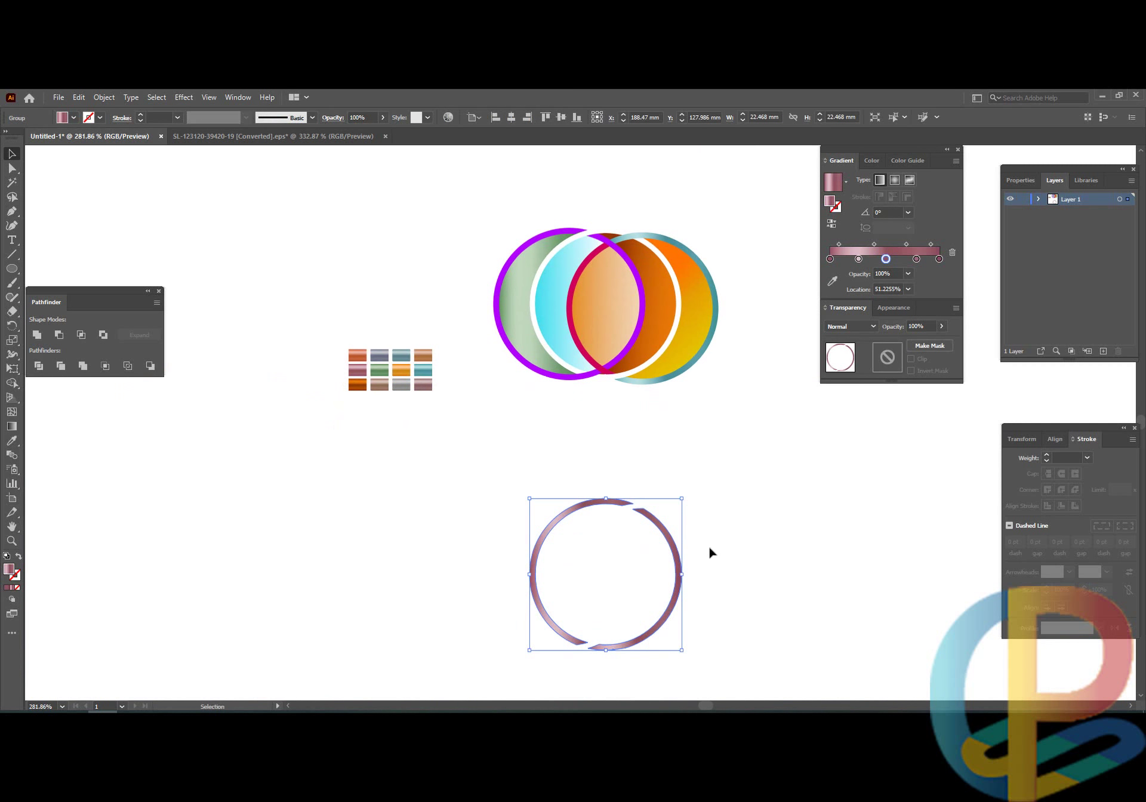
key(shift+Up)
key(shift+Up)
- Move the crimson inner arc horizontally to the right, clear of the rings
click(708, 542)
drag(556, 325, 614, 439)
drag(610, 438, 501, 553)
click(502, 343)
key(shift+Right)
key(shift+Right)
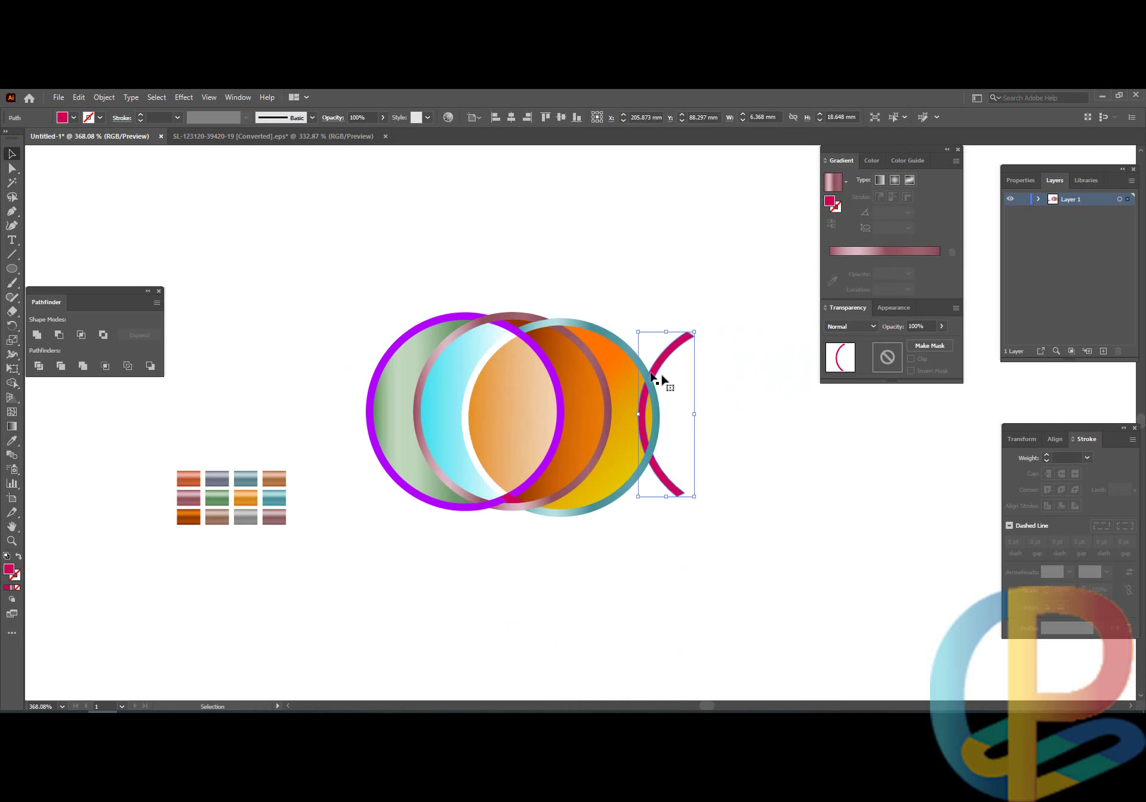
- Move the purple inner arc and the mauve ring to the right, beside the crimson arc
click(420, 399)
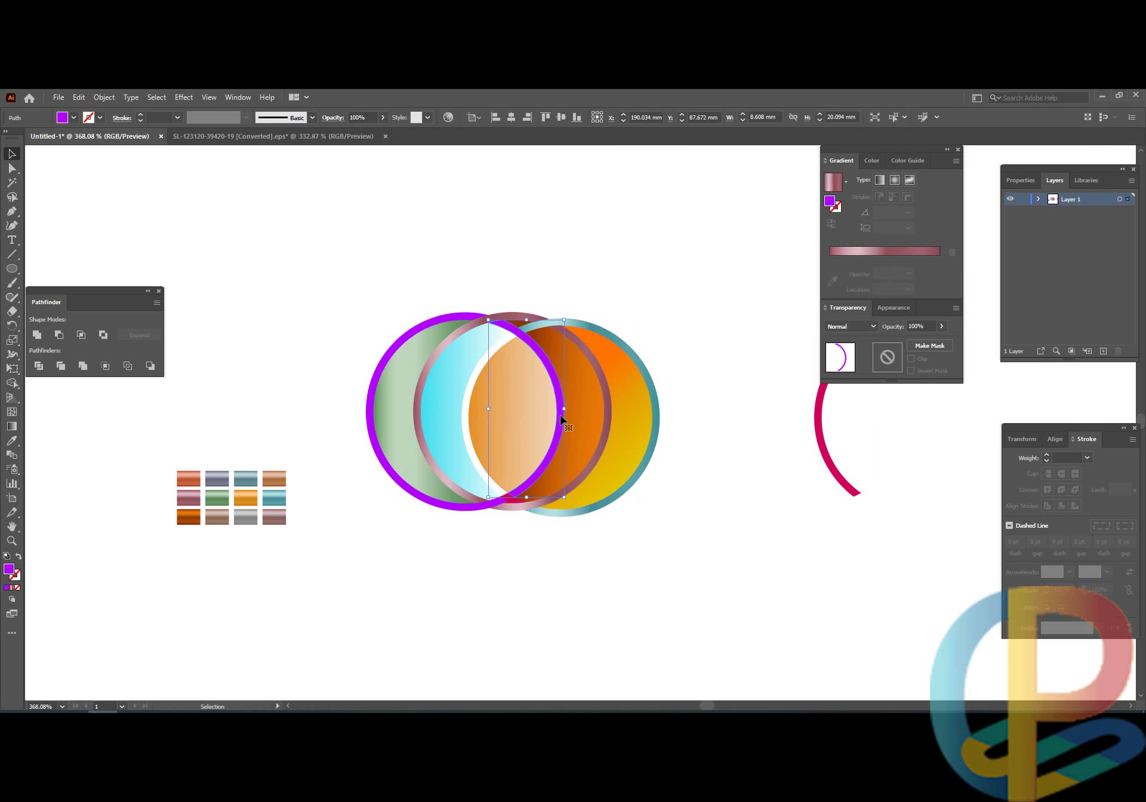
key(shift+Right)
key(shift+Right)
key(shift+Right)
key(shift+Right)
- Delete the stray unfilled path fragments beside the crimson piece at the lower crossing
drag(680, 278, 344, 624)
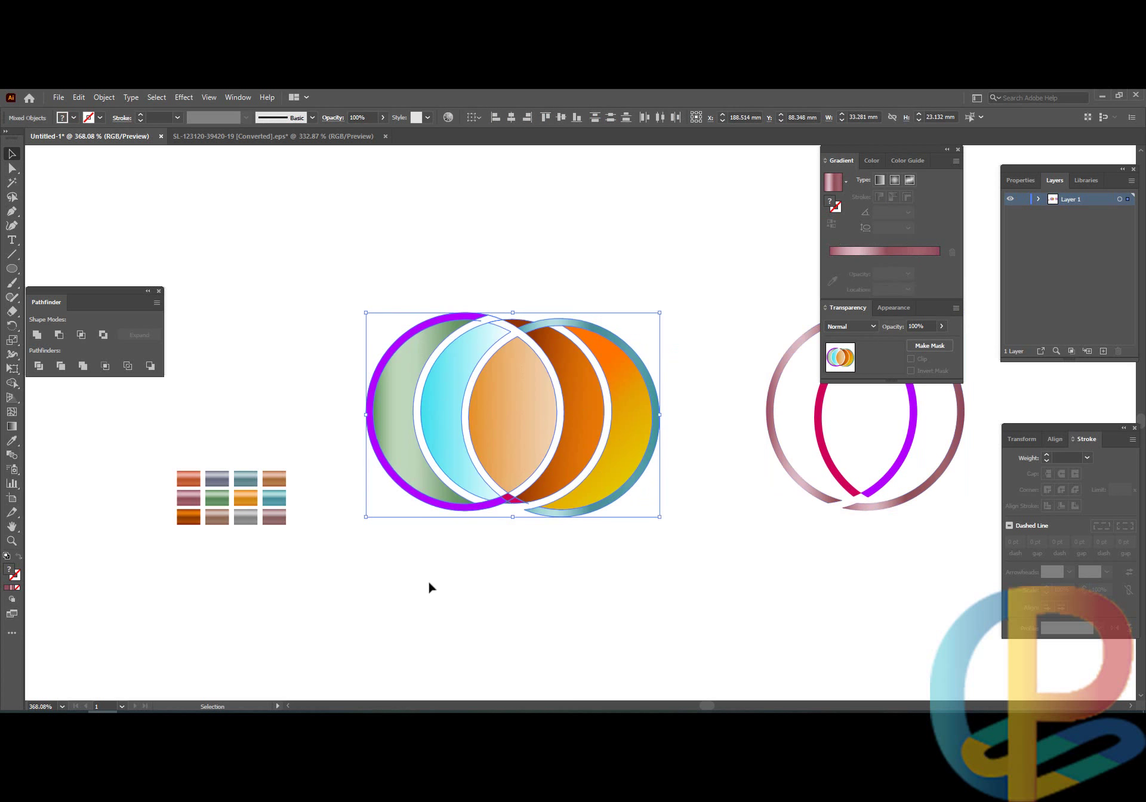
drag(417, 476, 645, 575)
key(a)
click(824, 580)
drag(830, 582, 830, 584)
key(Delete)
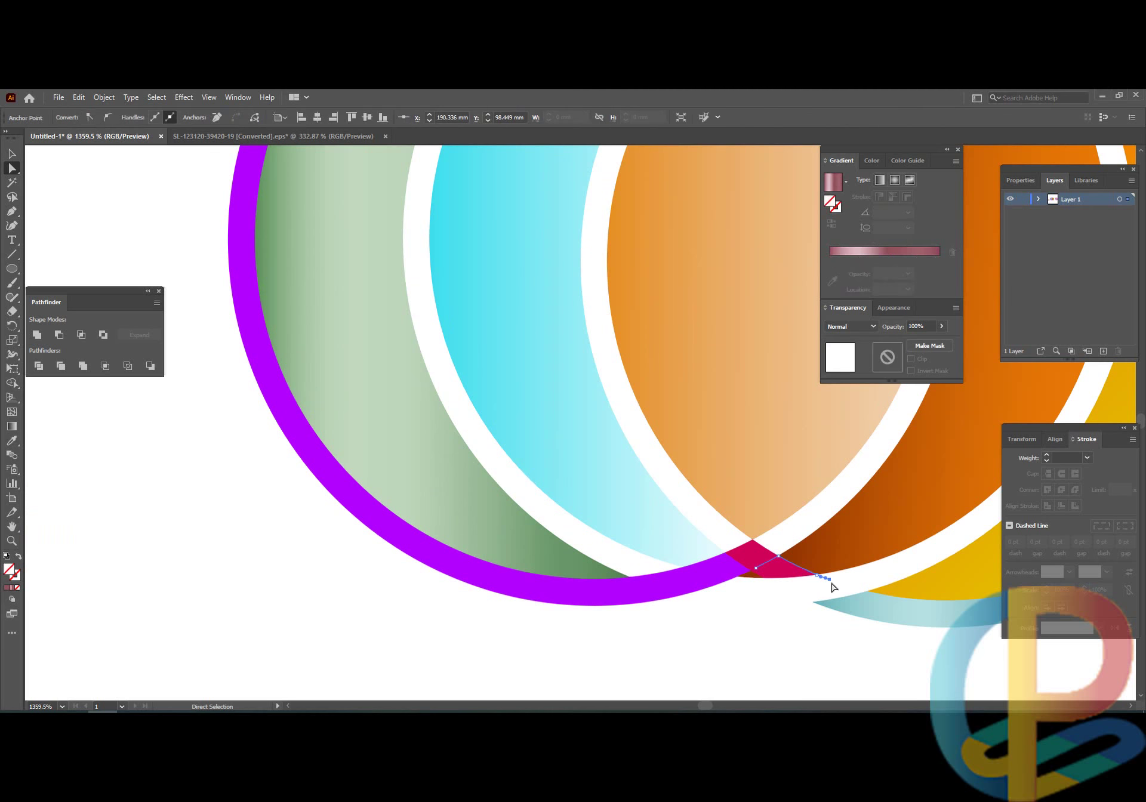
key(Delete)
- Delete the stray unfilled path fragments at the upper crossing
drag(721, 583, 561, 578)
drag(740, 411, 582, 474)
drag(558, 425, 500, 340)
key(Delete)
key(Delete)
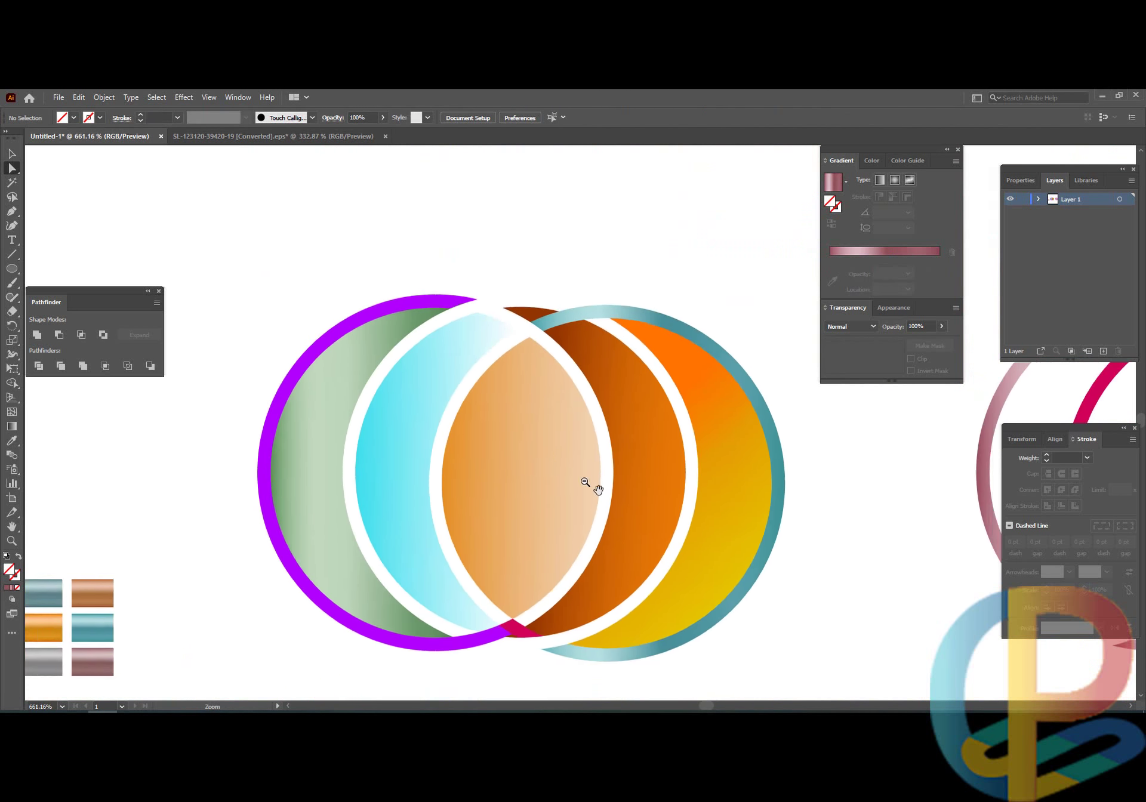
- Move the teal ring section horizontally to the right, away from the gradient regions
drag(590, 484, 541, 426)
click(715, 500)
key(shift+Right)
key(shift+Right)
key(shift+Right)
key(shift+Right)
key(shift+Right)
key(shift+Right)
key(shift+Right)
key(shift+Right)
- Move the small crimson piece at the lower crossing to the right, away from the regions
click(467, 574)
drag(468, 575, 551, 609)
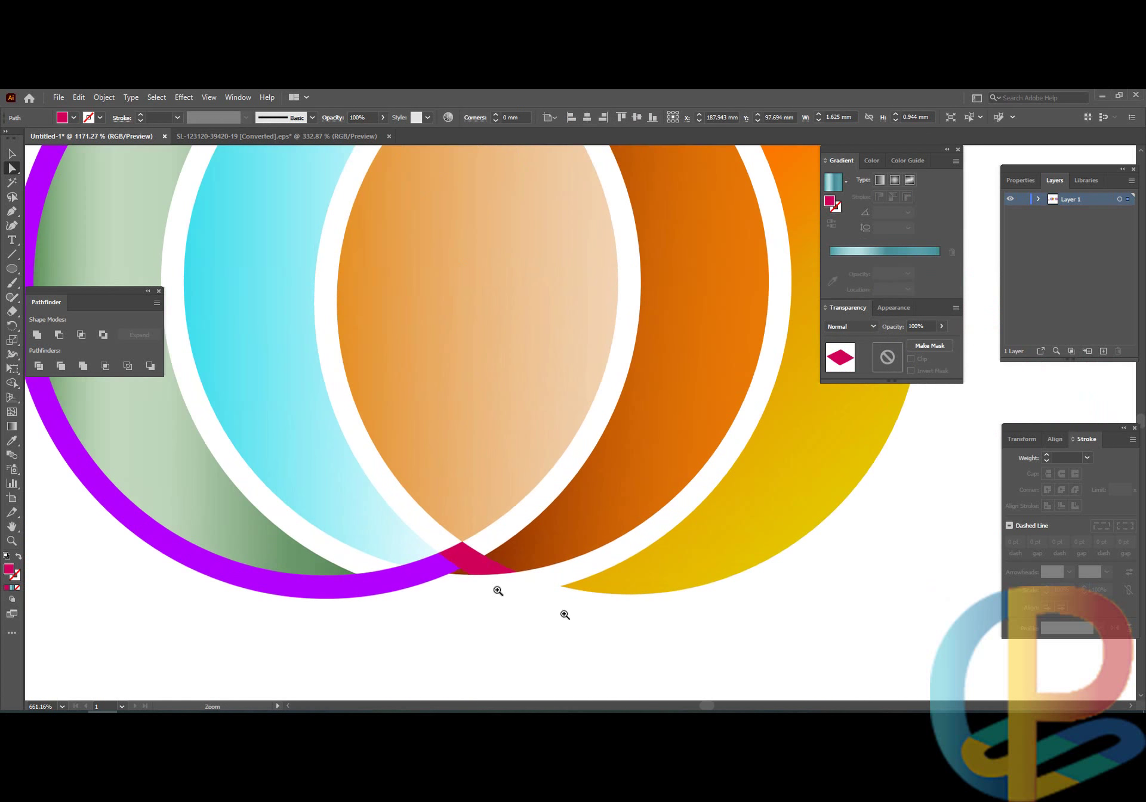
drag(472, 561, 657, 574)
shift+click(491, 573)
key(v)
click(467, 559)
key(shift+Right)
- Move the purple outer ring section to the left, away from the green region
click(459, 573)
click(451, 582)
key(shift+Left)
- Delete the stray line fragment above the small brown piece at the lower crossing
key(a)
click(618, 573)
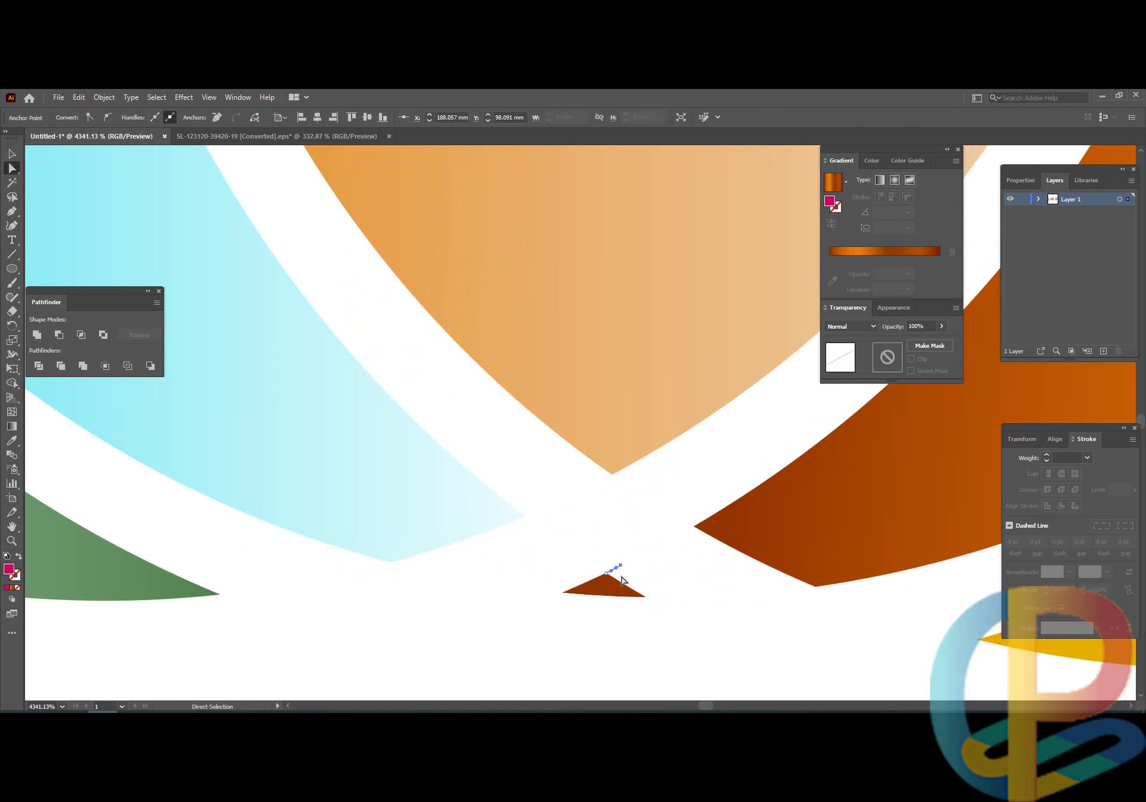
key(Delete)
- Delete the remaining stray line fragments at the upper crossing between the regions
drag(587, 574, 418, 566)
drag(520, 329, 674, 370)
click(726, 404)
key(Delete)
key(Delete)
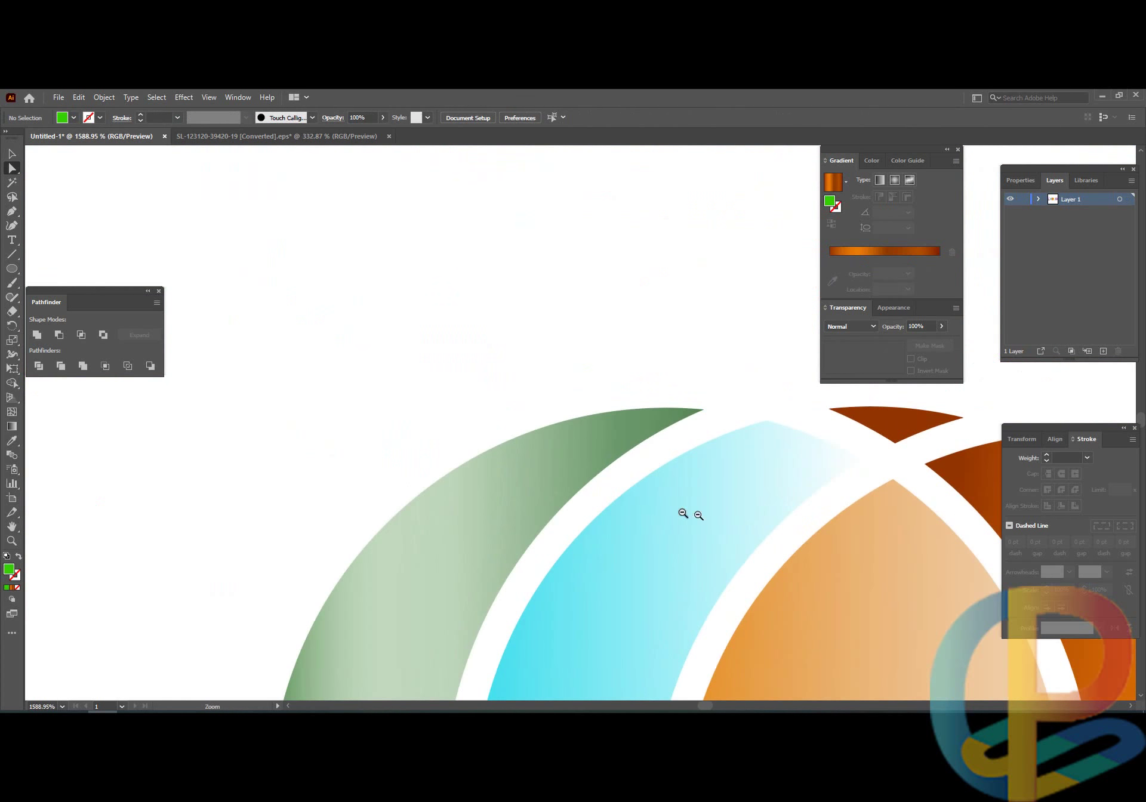
- Save the document as Untitled-1.ai in the Office banner folder with the default Illustrator options
drag(686, 514, 626, 523)
drag(705, 681, 633, 558)
drag(325, 418, 196, 447)
key(ctrl+s)
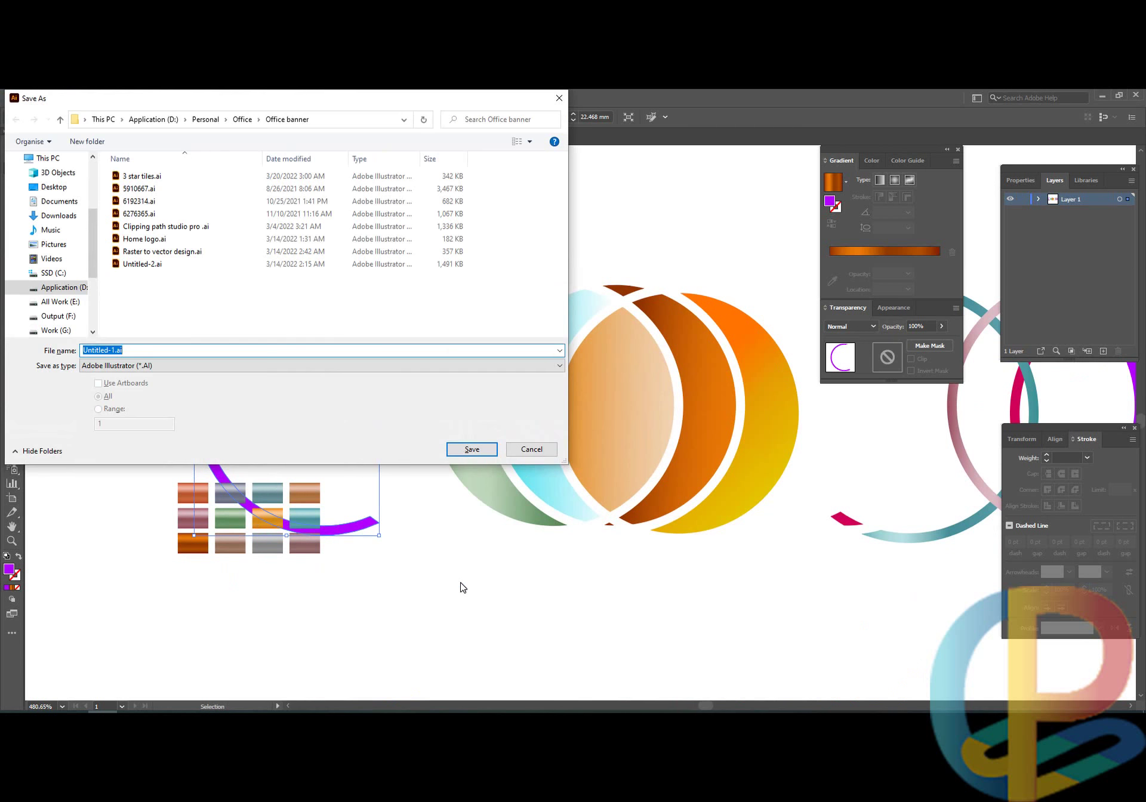
key(Return)
key(Return)
- Delete the purple section and all the ring pieces set aside, leaving only the gradient regions
key(Delete)
key(Delete)
drag(686, 484, 471, 471)
drag(698, 390, 560, 485)
key(Delete)
key(Delete)
key(Delete)
- Add the text "Information technology" beside the logo at 60 pt in Myriad Pro
drag(419, 361, 626, 484)
drag(710, 535, 675, 430)
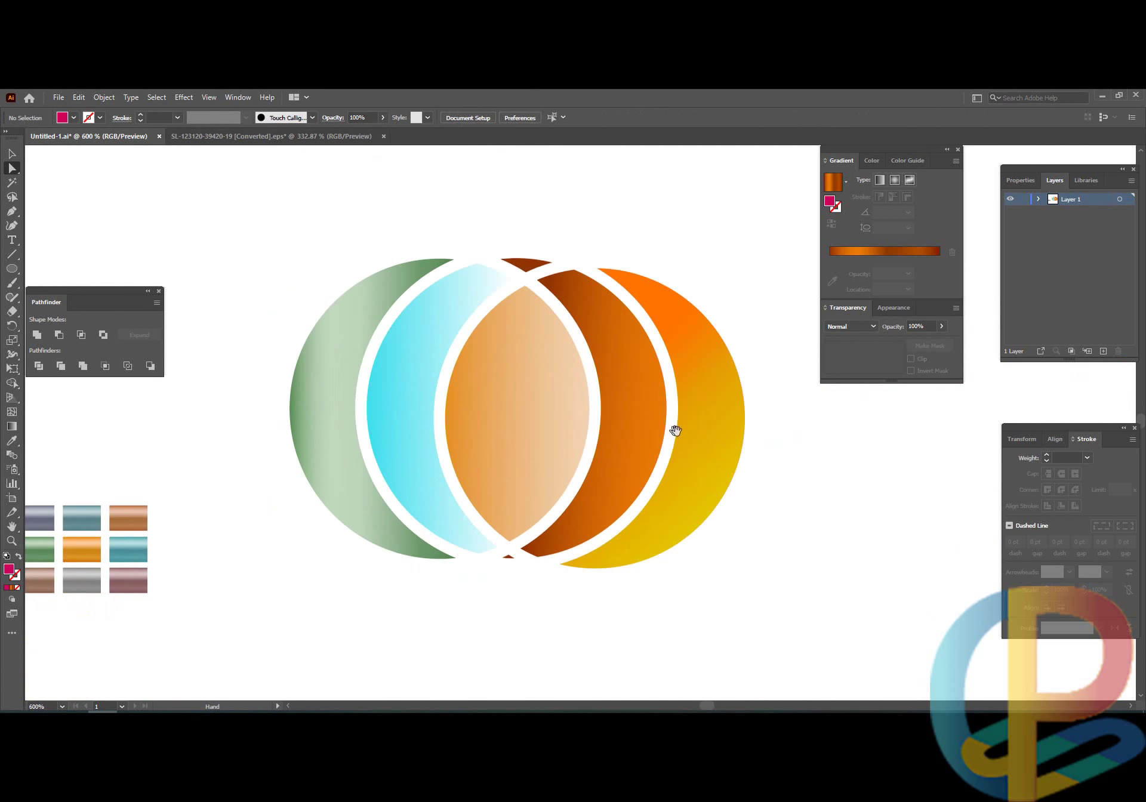
drag(776, 452, 682, 460)
drag(778, 486, 682, 454)
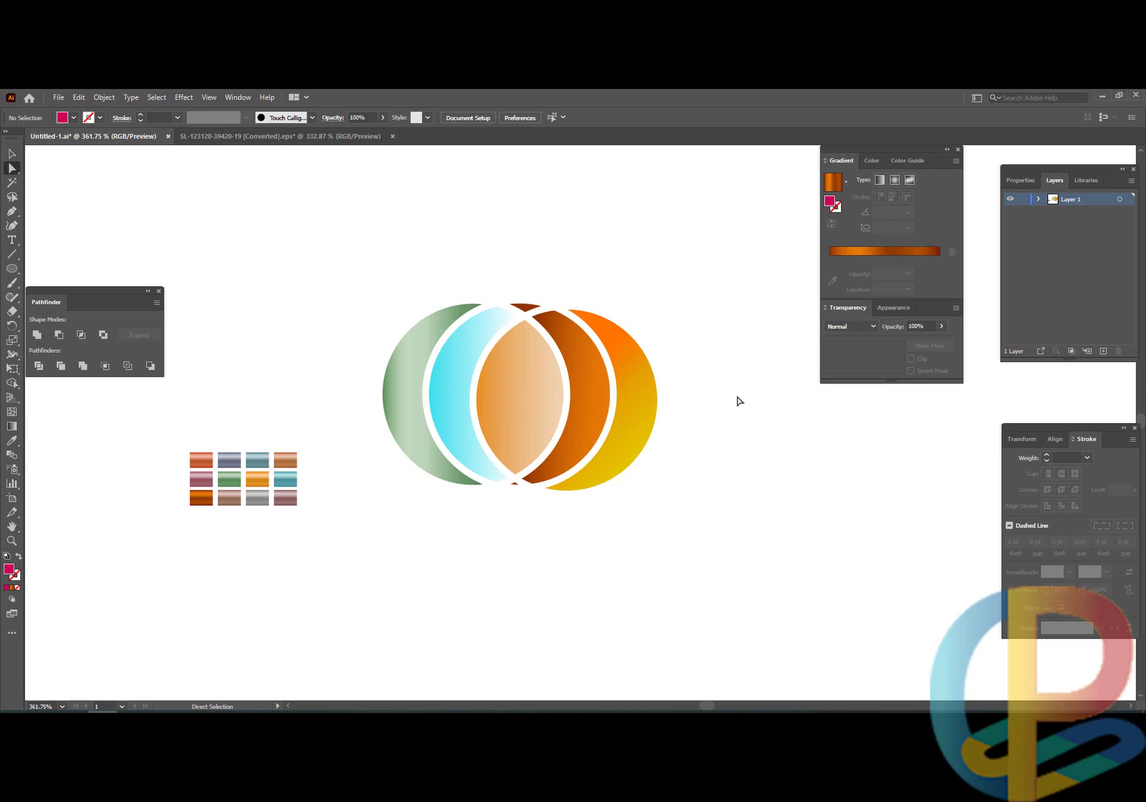
key(t)
click(701, 441)
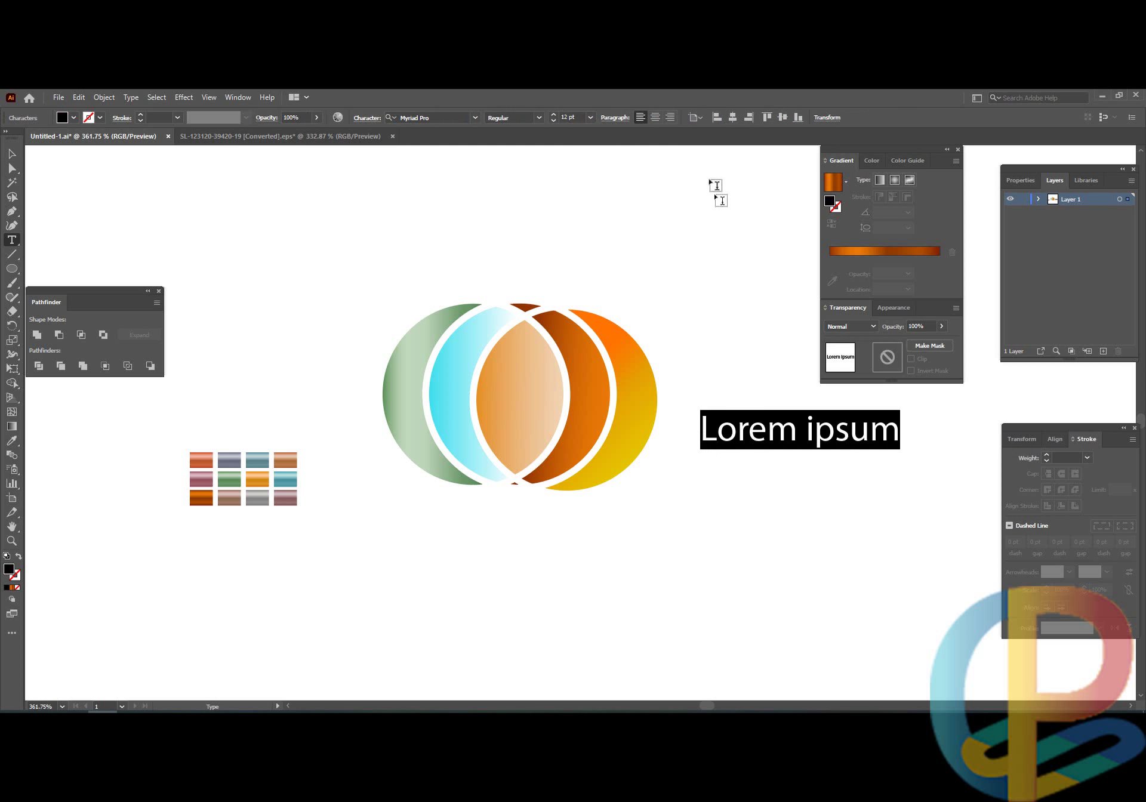
click(590, 118)
click(606, 317)
text(Information technology)
click(12, 154)
alt+click(604, 420)
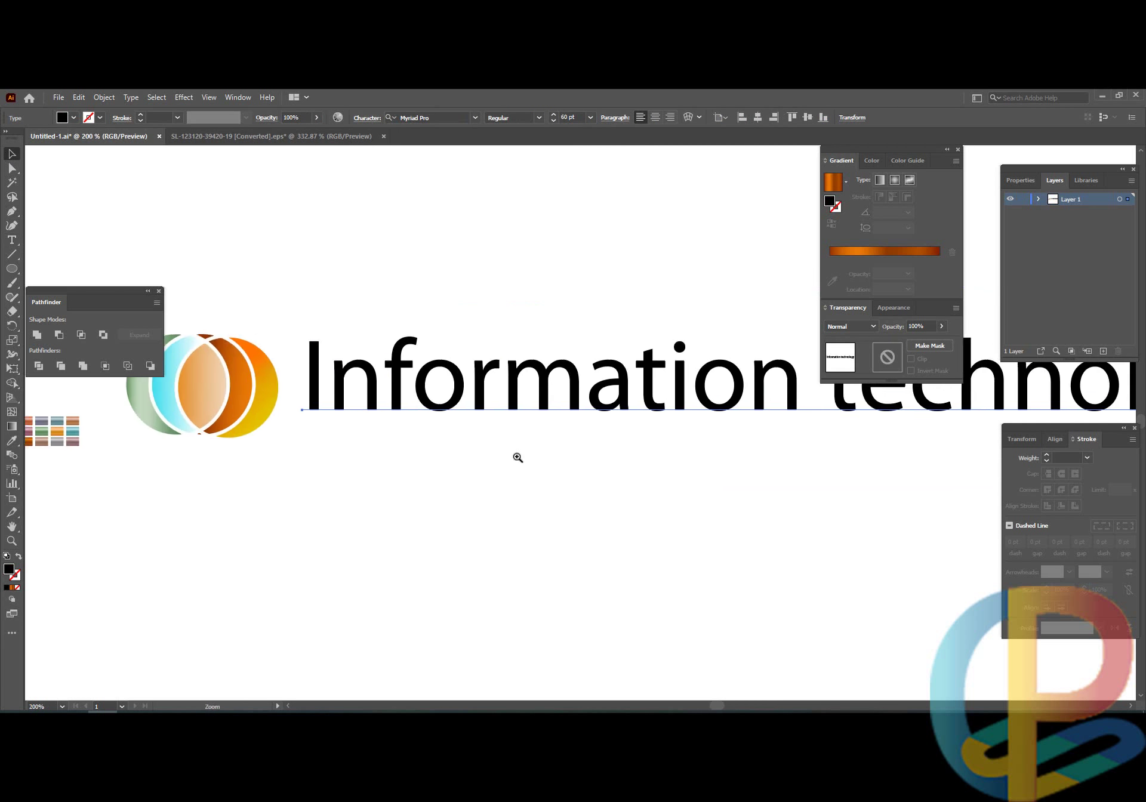
- Scale the "Information technology" text down to about 24.5 pt and place it close beside the logo
alt+click(506, 455)
drag(964, 434, 329, 430)
drag(257, 494, 532, 500)
drag(523, 350, 511, 450)
click(492, 492)
click(506, 442)
- Change the font of the "Information technology" text to Bauhaus 93
click(430, 117)
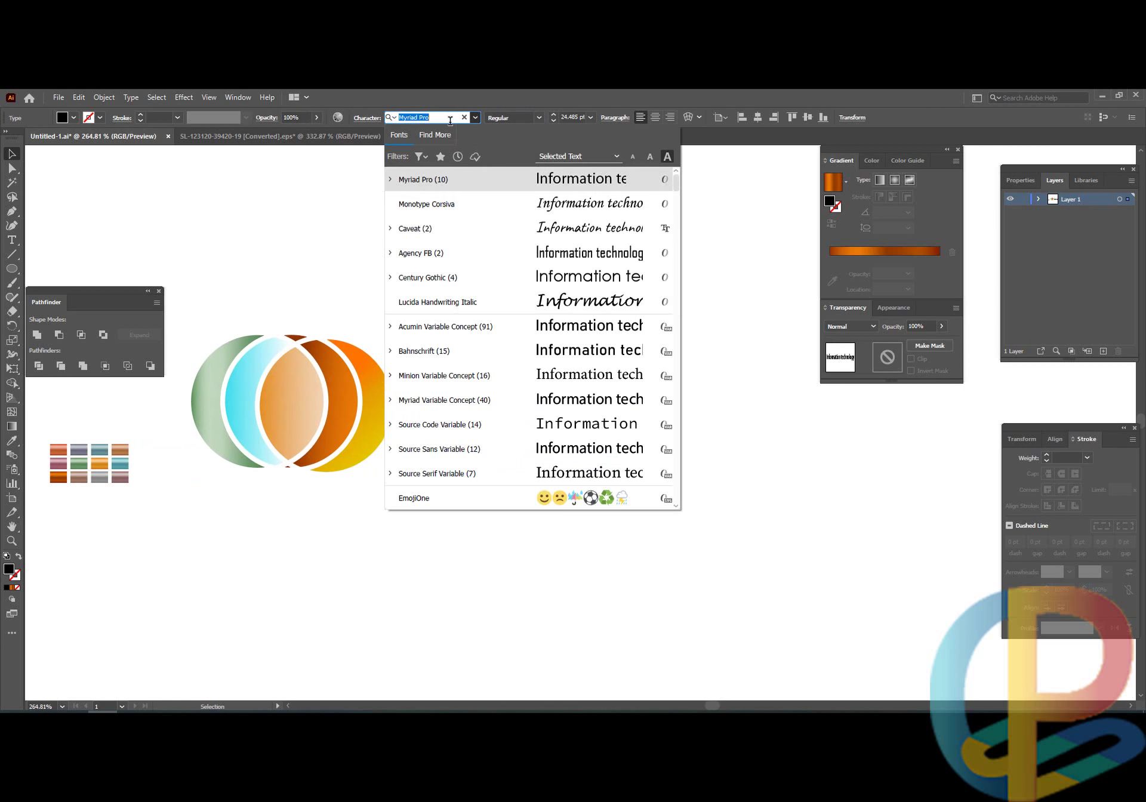
scroll(420, 357, down, 5)
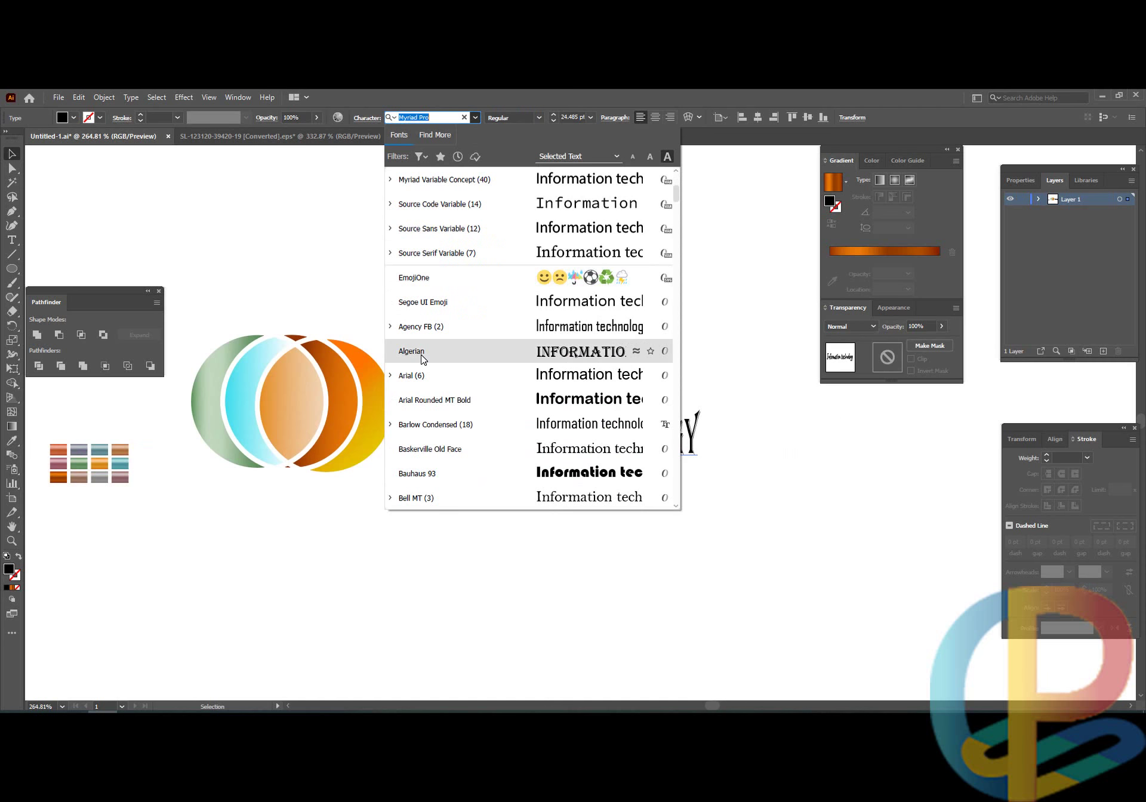
click(496, 474)
click(473, 470)
scroll(466, 466, up, 1)
click(508, 453)
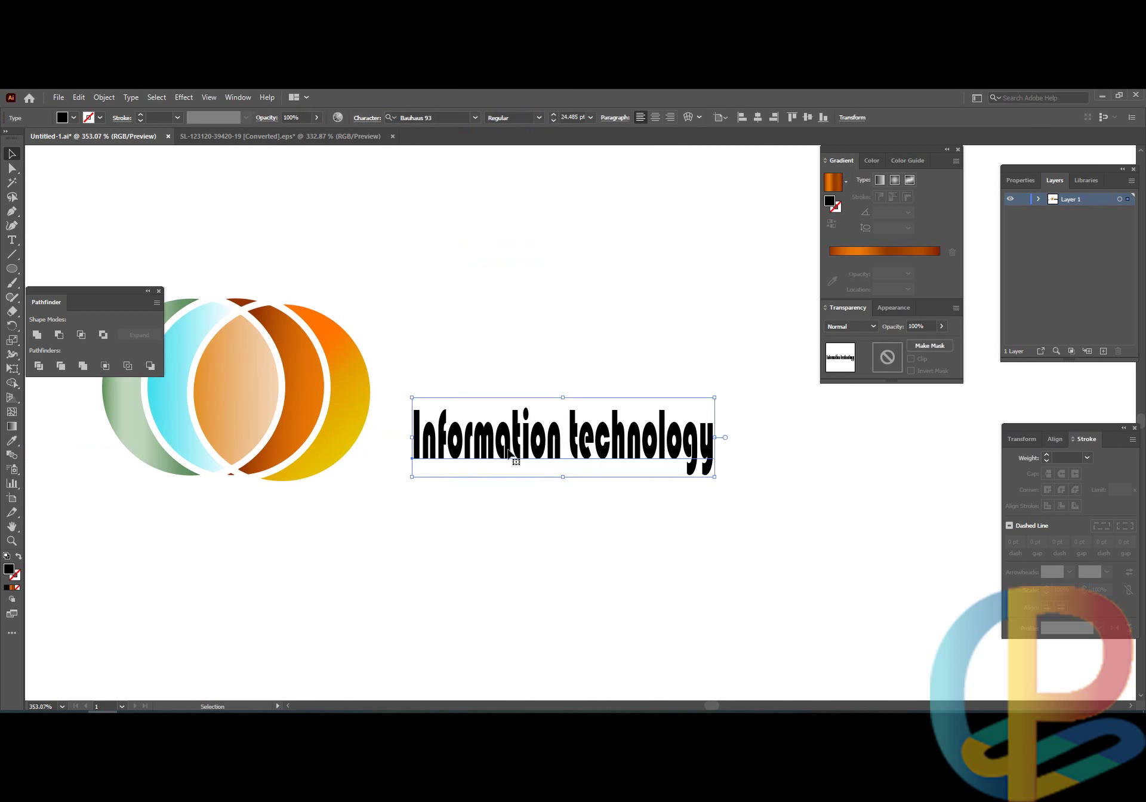
- Adjust the text's proportions and move it toward the lower part of the logo
drag(563, 398, 287, 399)
click(560, 386)
drag(379, 494, 545, 537)
click(545, 537)
click(528, 442)
drag(513, 444, 740, 451)
scroll(606, 534, down, 1)
drag(561, 557, 547, 445)
click(547, 445)
drag(605, 362, 609, 407)
- Expand the text into outlines and place it, about 35.3 mm wide, against the lower edge of the yellow-orange region
click(104, 97)
click(155, 239)
scroll(599, 373, up, 2)
click(609, 474)
drag(609, 473, 484, 452)
click(516, 375)
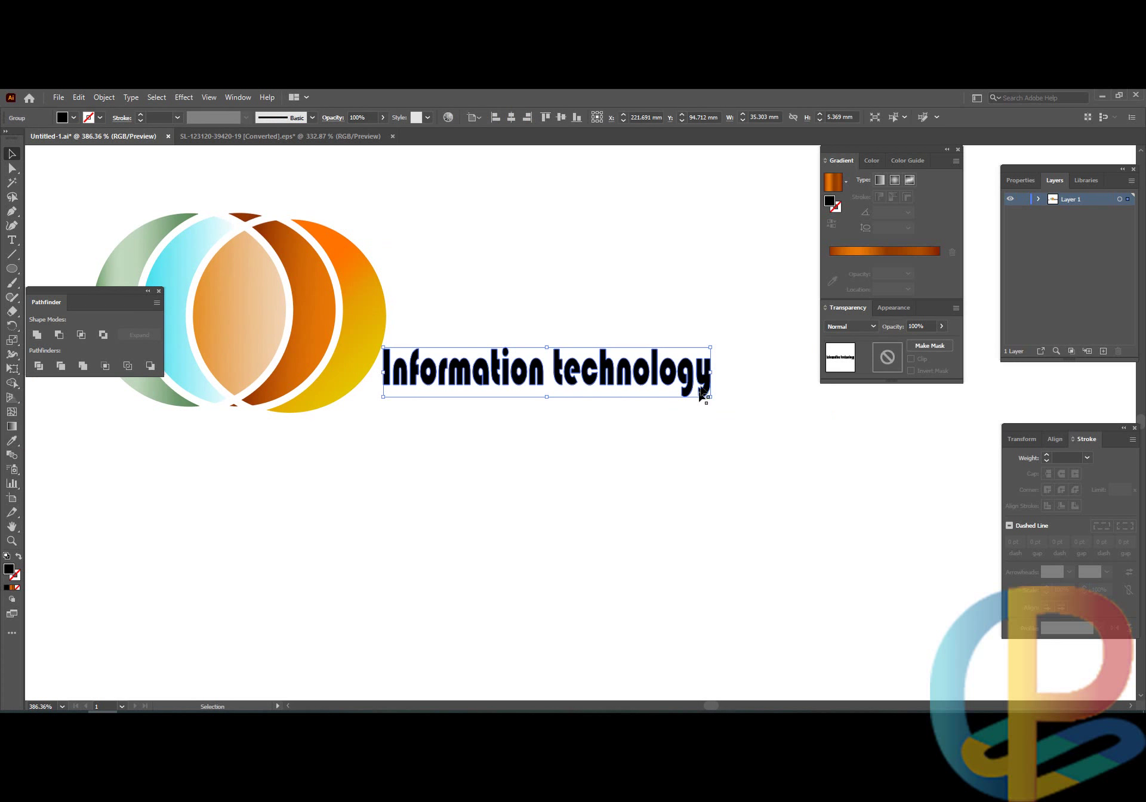
- Try the outer orange gradient on the lettering, then fill it with the cyan gradient sampled from the logo
key(i)
click(359, 290)
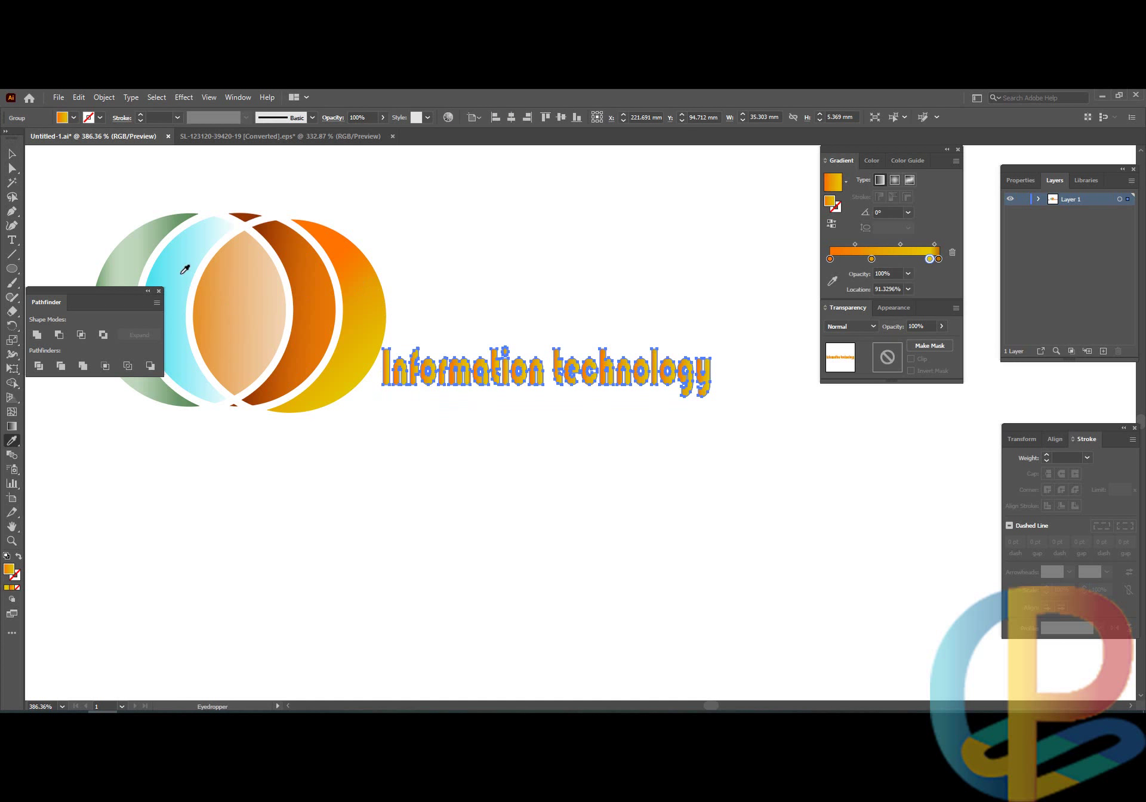
click(185, 269)
key(v)
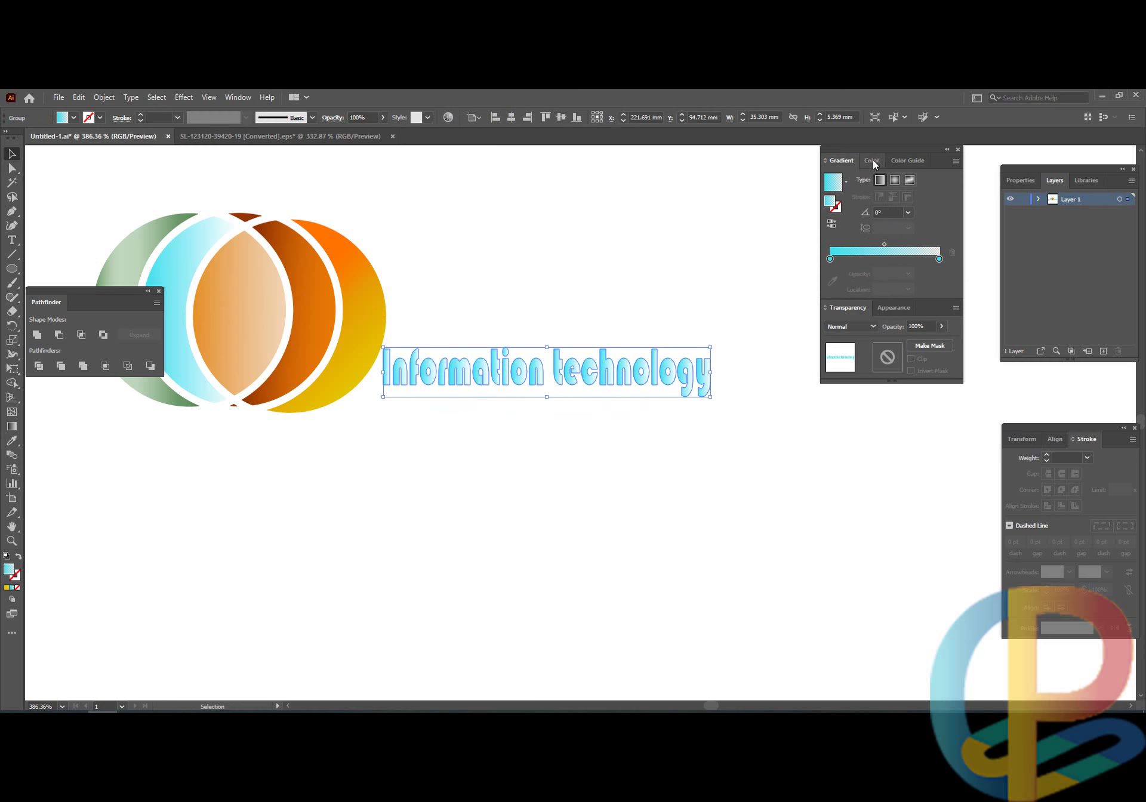
- Recolour the lettering with a solid dark teal shade from the Color Guide and deselect it
click(872, 161)
click(906, 161)
click(922, 218)
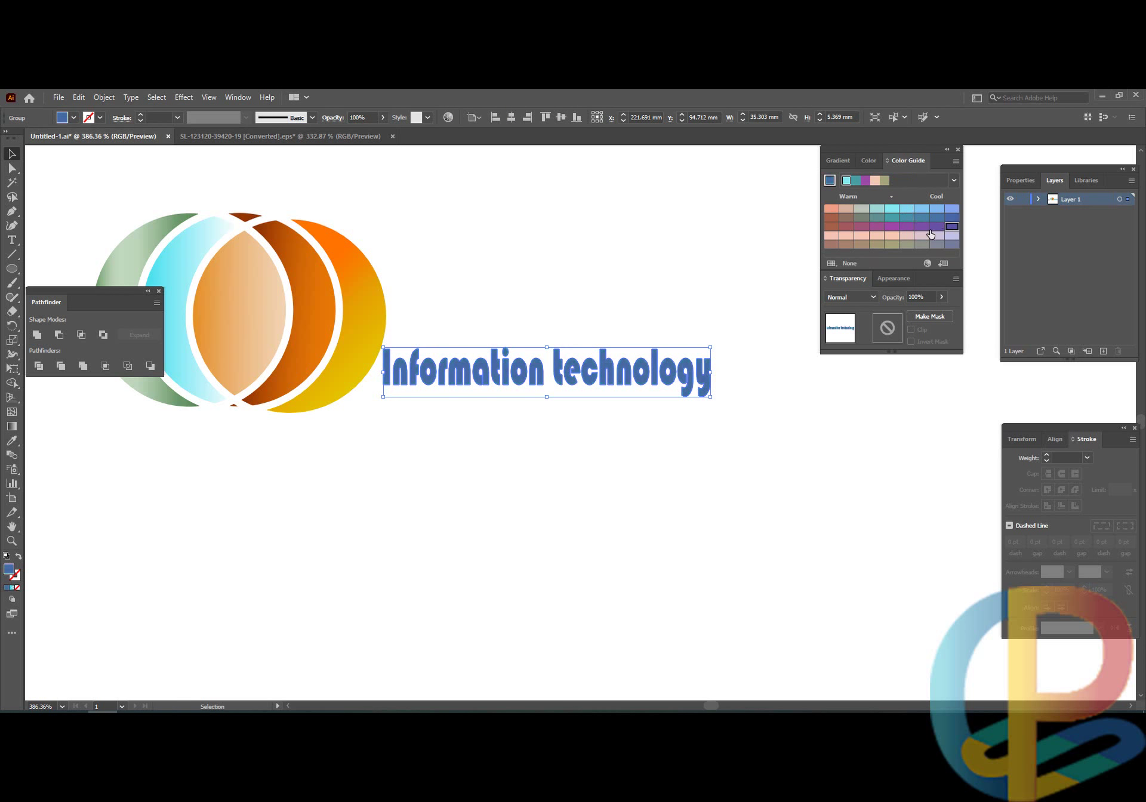
click(888, 219)
click(740, 403)
scroll(661, 387, up, 3)
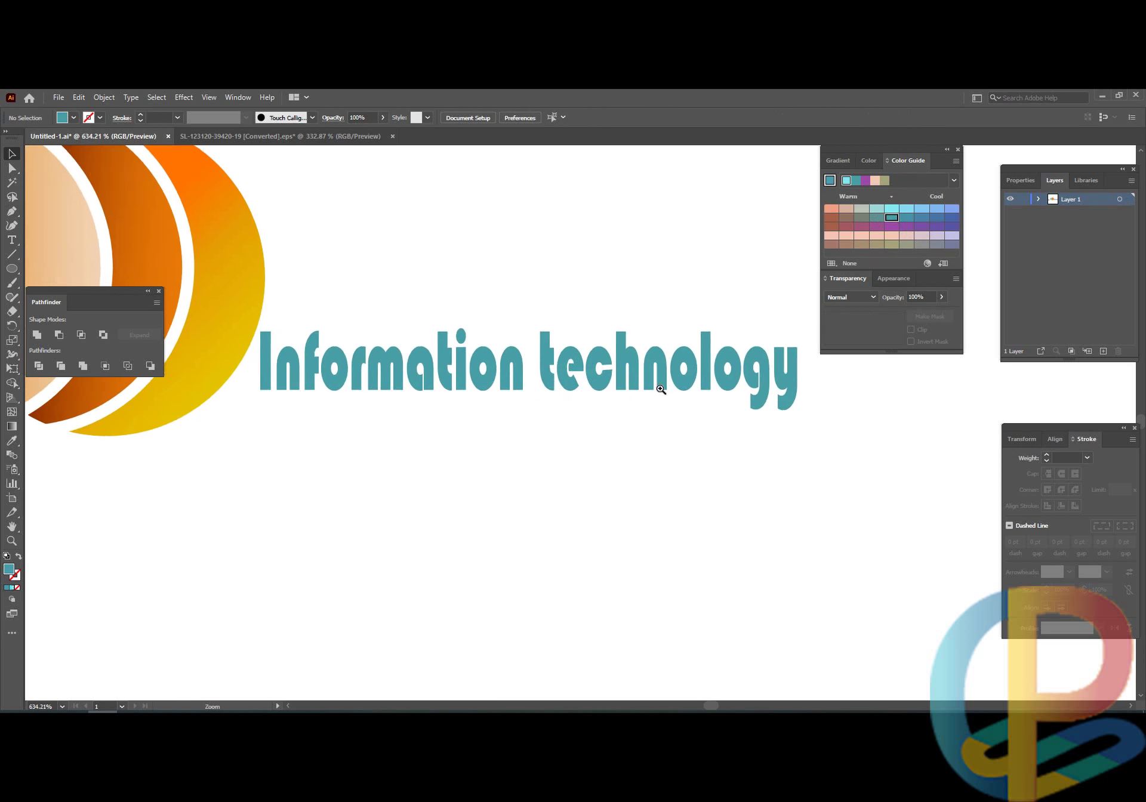
scroll(584, 392, down, 8)
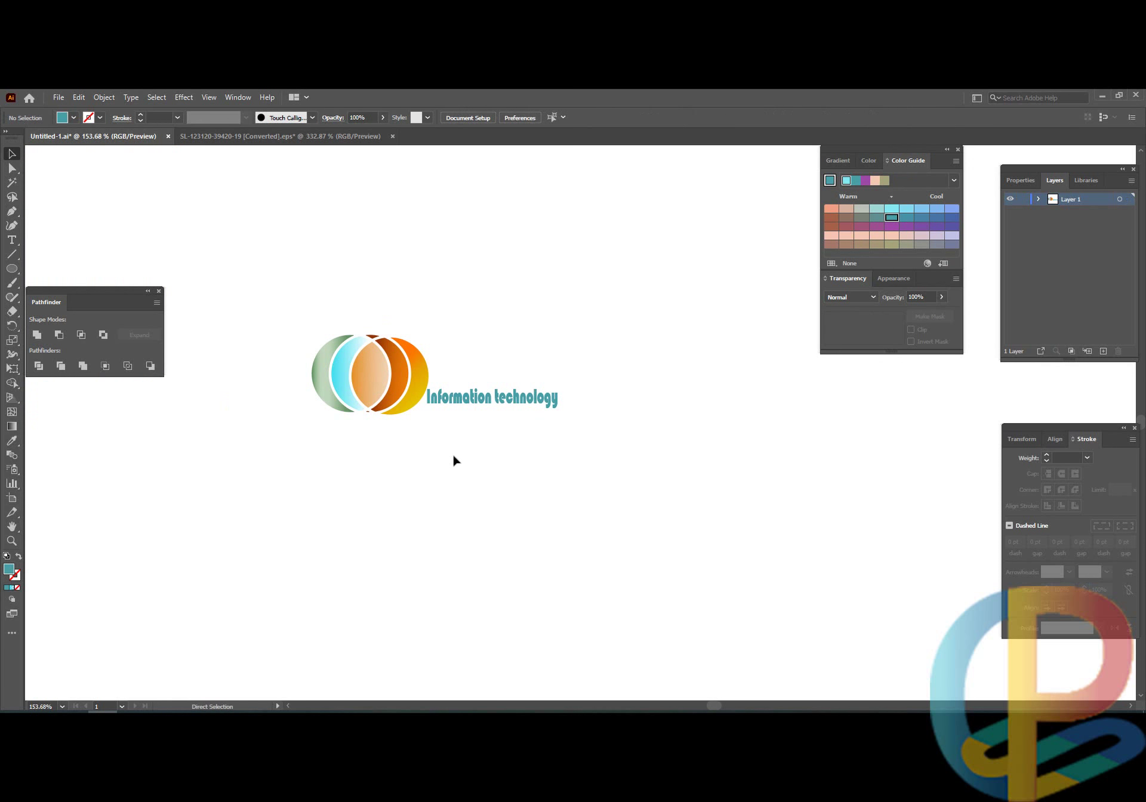
scroll(452, 457, up, 4)
click(344, 380)
scroll(358, 552, down, 2)
click(493, 534)
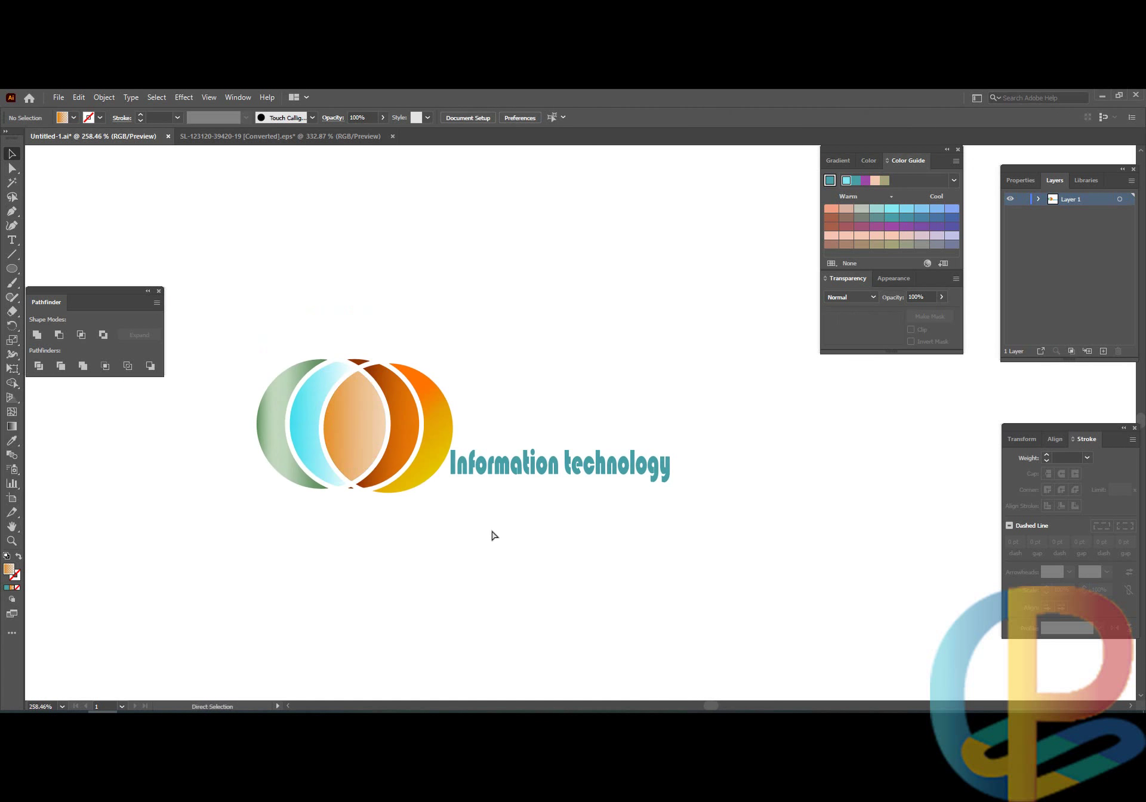
- Start exporting the artwork and choose PNG as the file format
click(58, 97)
mouse_move(77, 327)
click(256, 343)
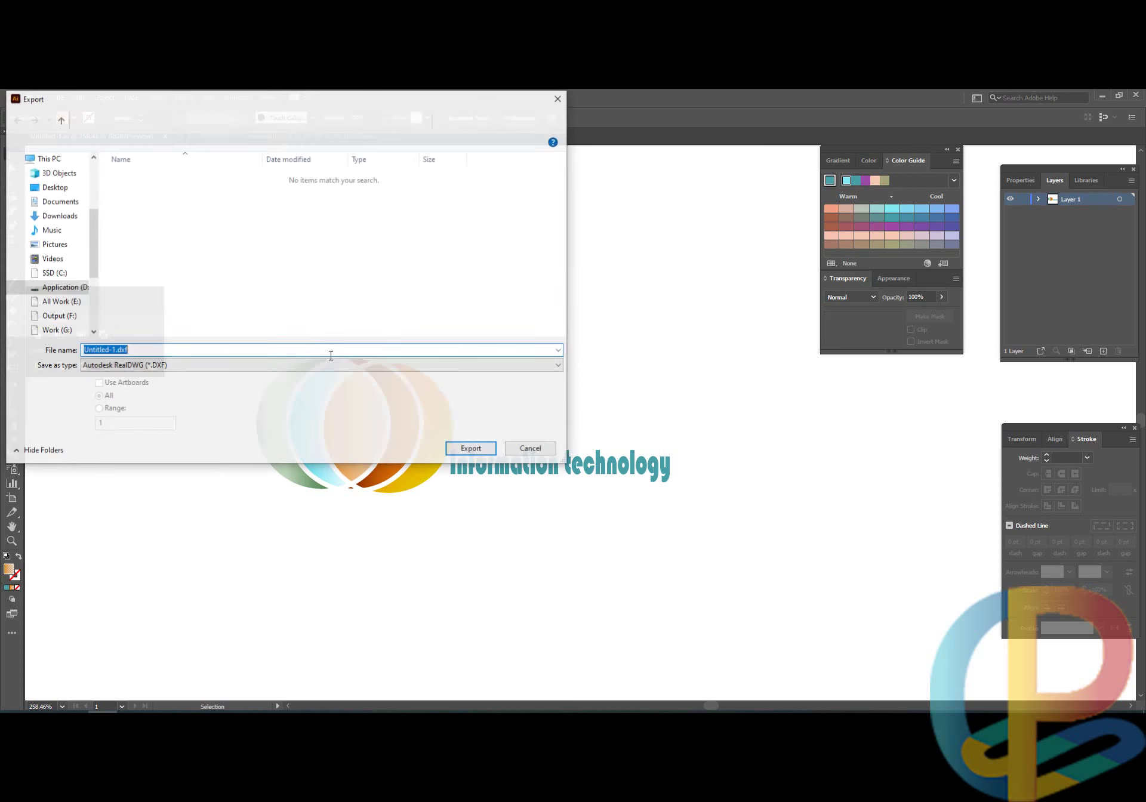
click(322, 365)
click(119, 449)
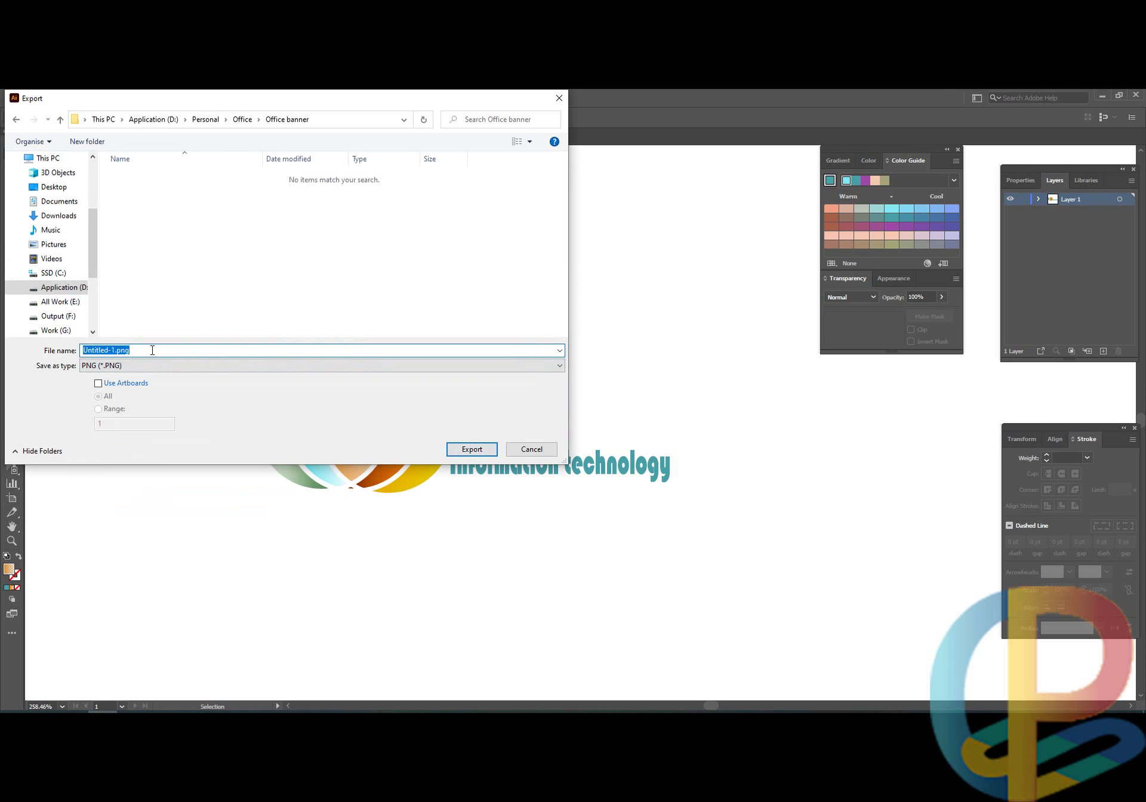
- Export it as Information technology.png to the Sample work > Vector folder at High (300 ppi) with a transparent background
click(205, 120)
double_click(156, 230)
scroll(457, 305, down, 5)
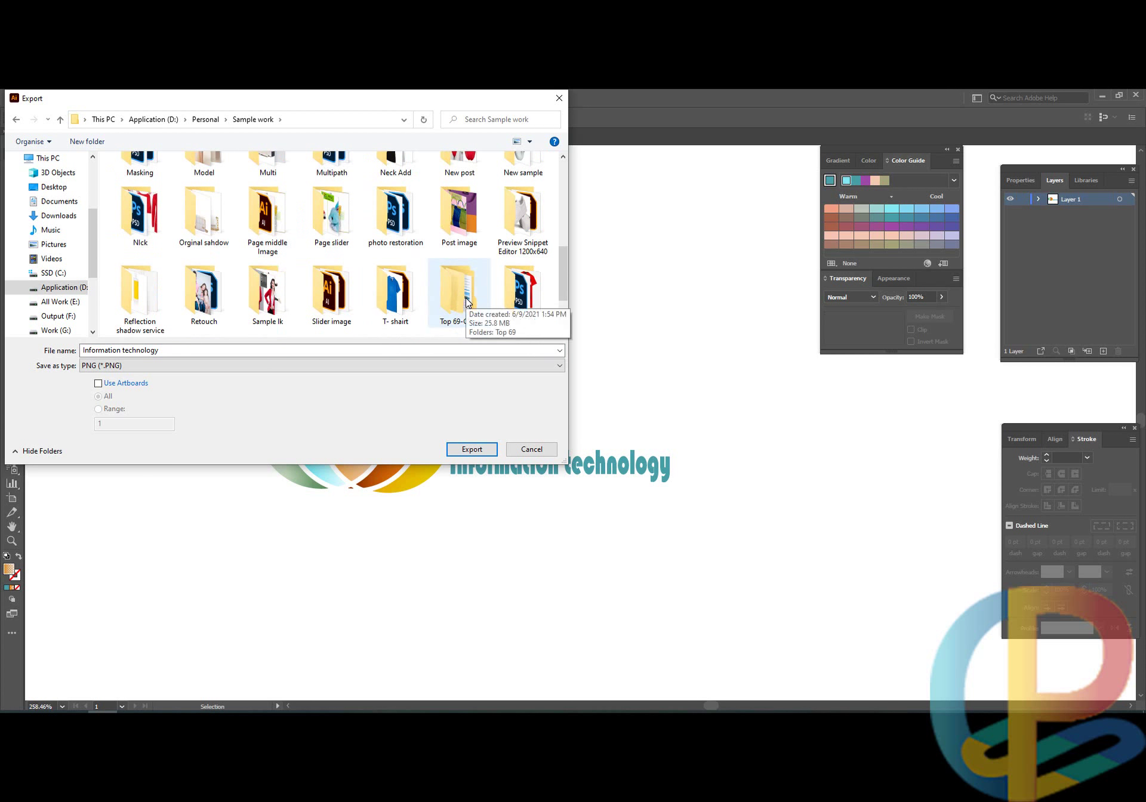
scroll(467, 303, down, 1)
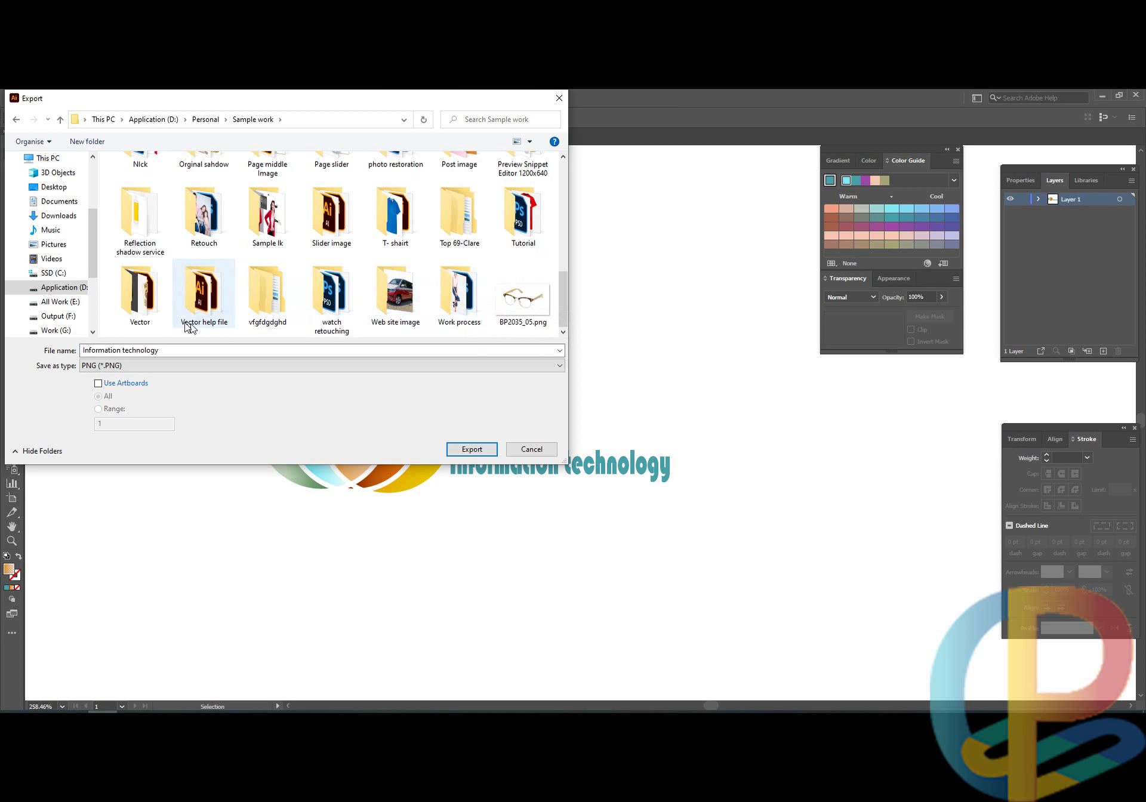
double_click(143, 305)
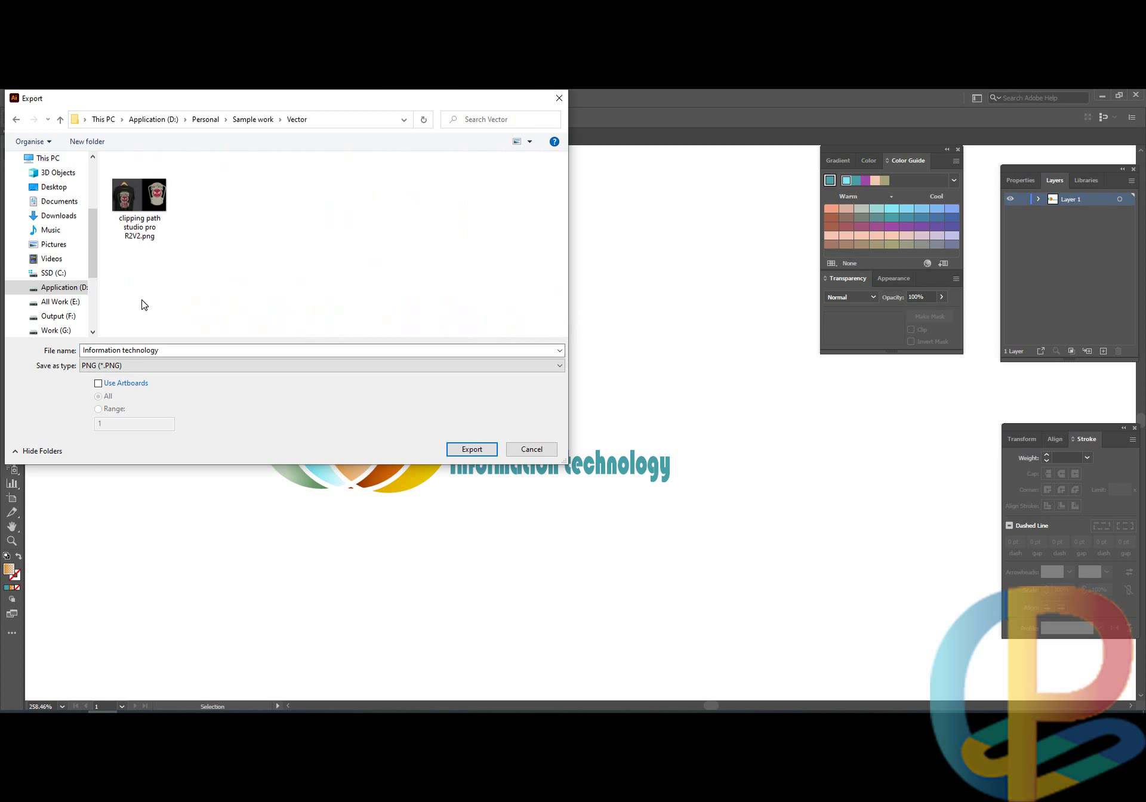
click(469, 451)
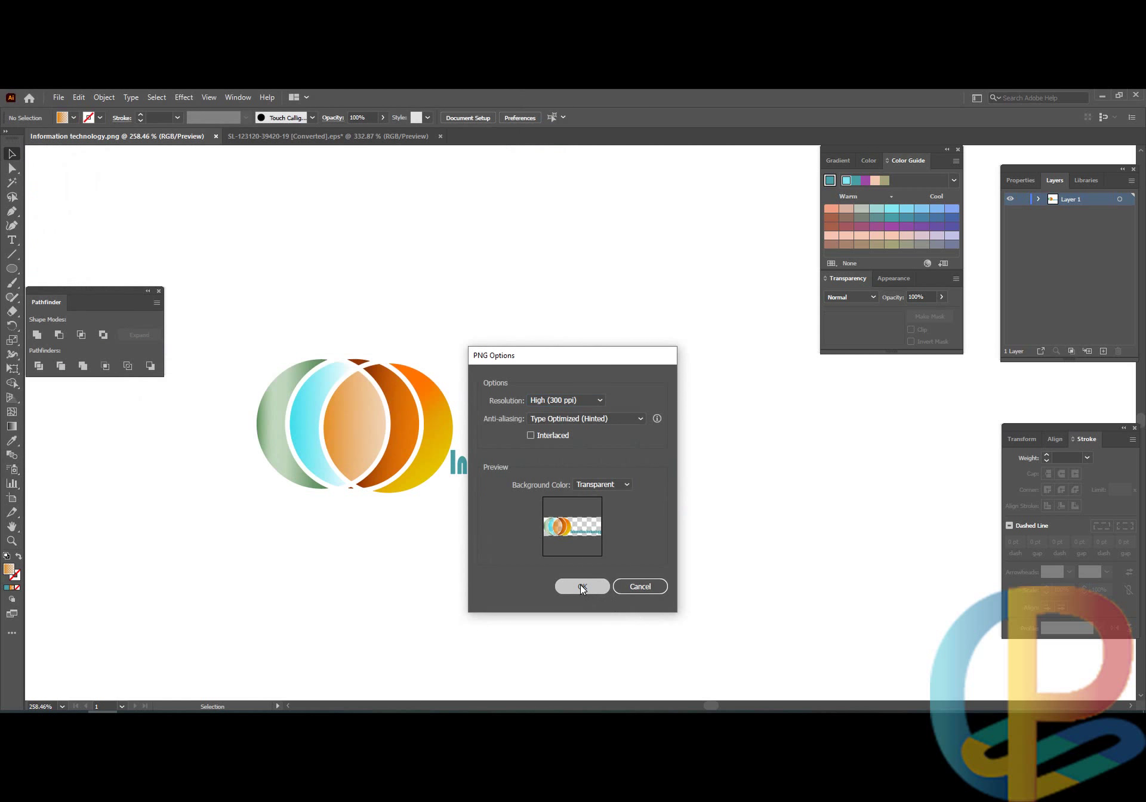
click(574, 585)
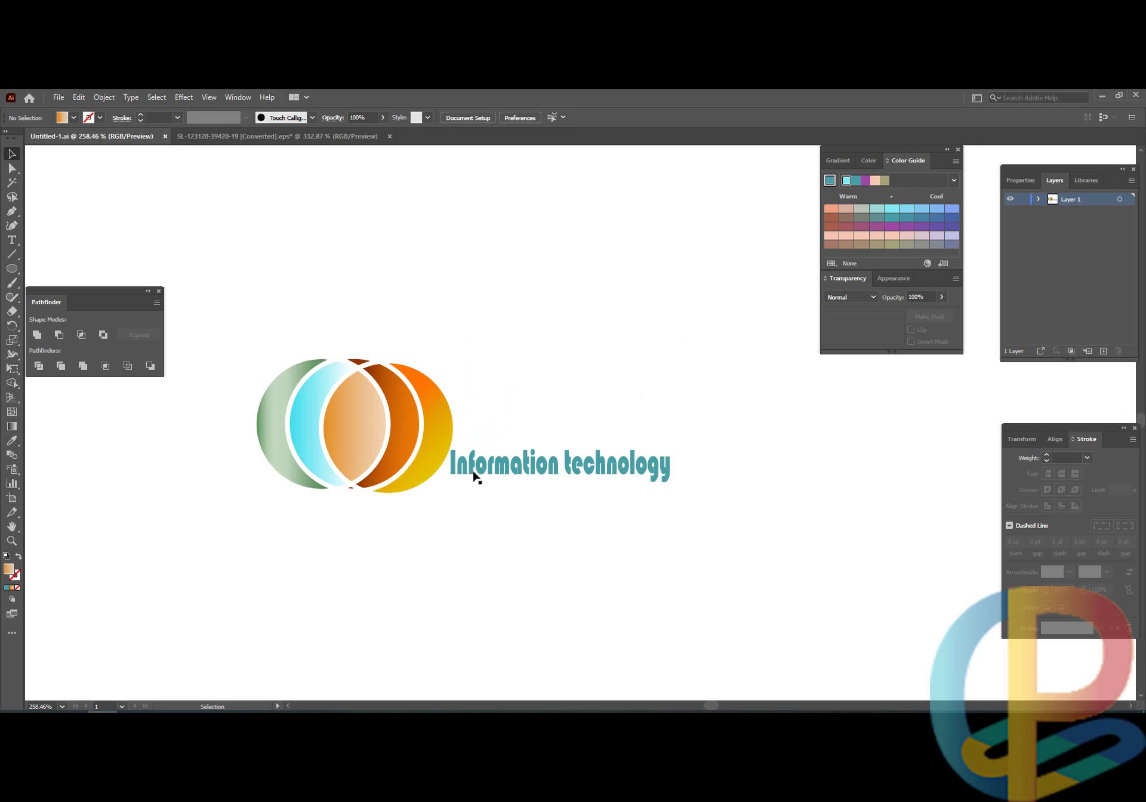
- Save the document as Information technology.ai in the Office banner folder with the Illustrator 2020 options and close it
key(ctrl+shift+s)
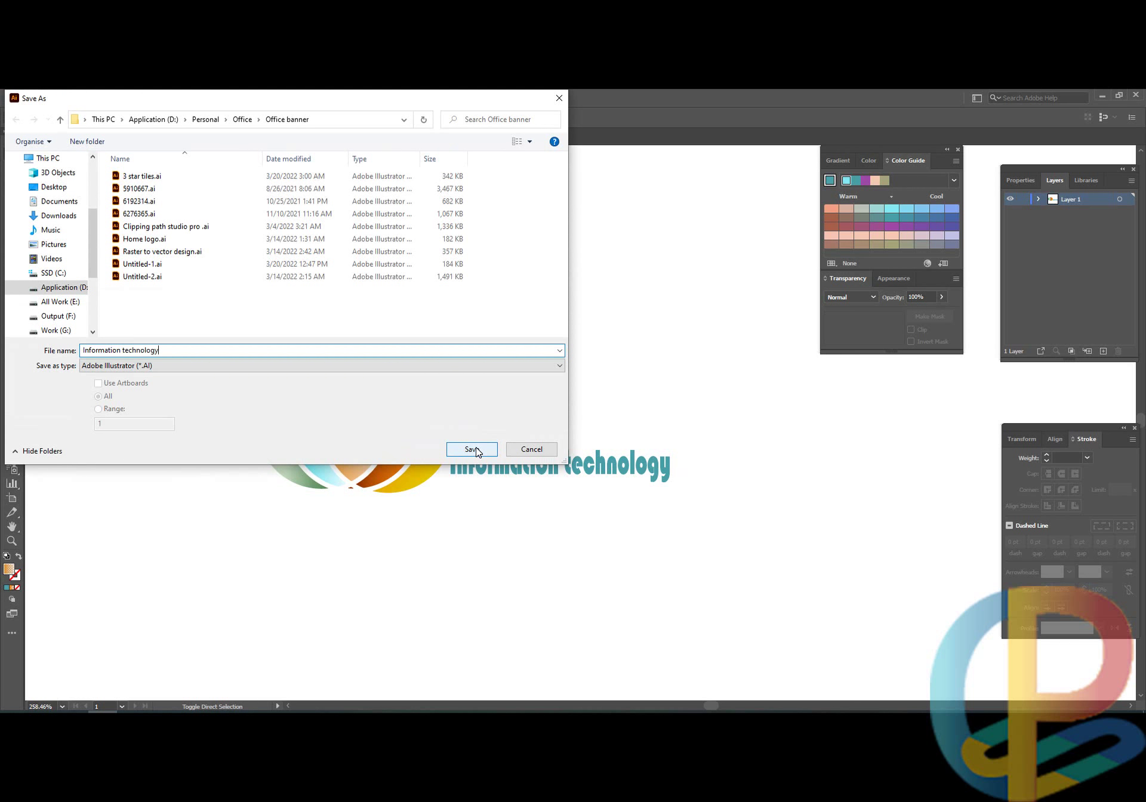
click(472, 449)
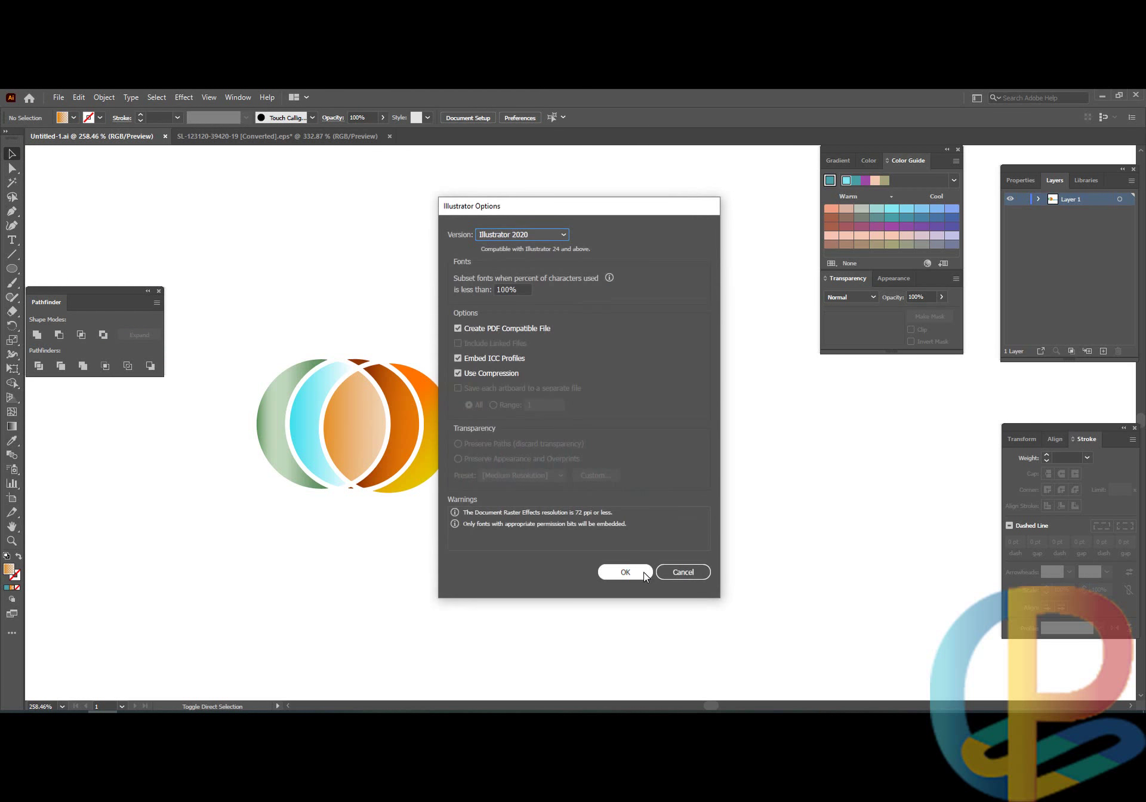
click(644, 574)
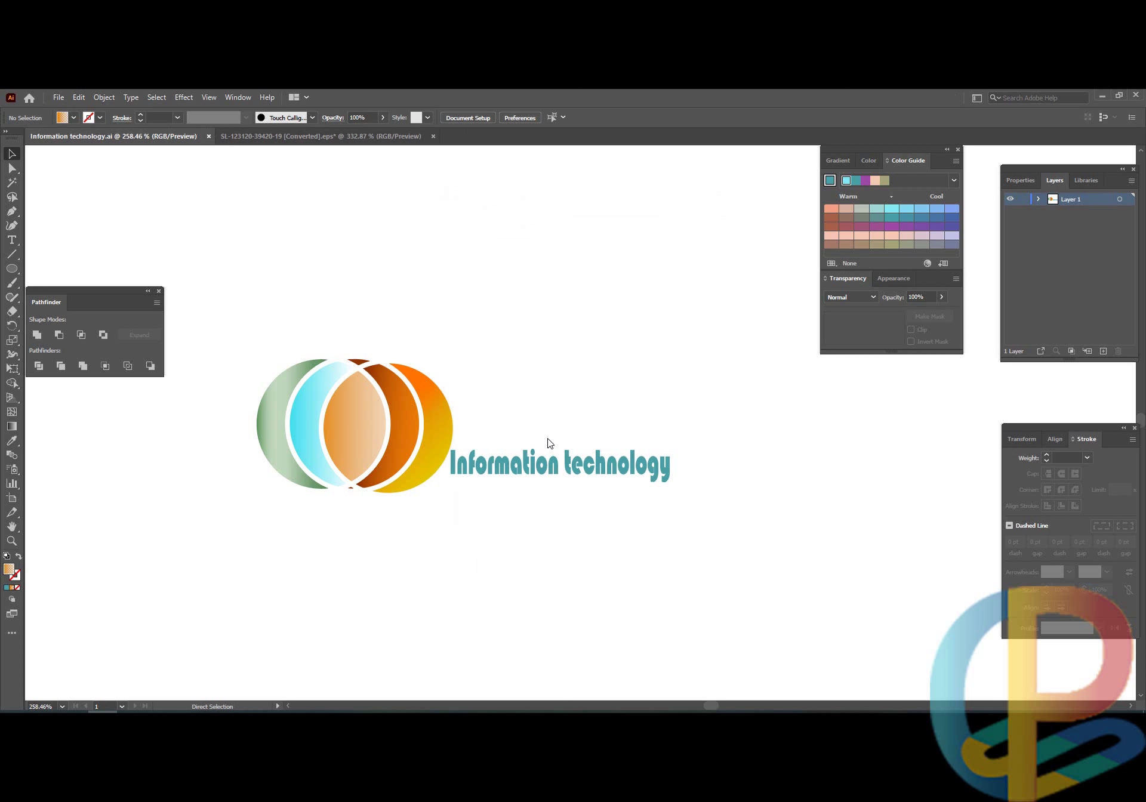
key(ctrl+w)
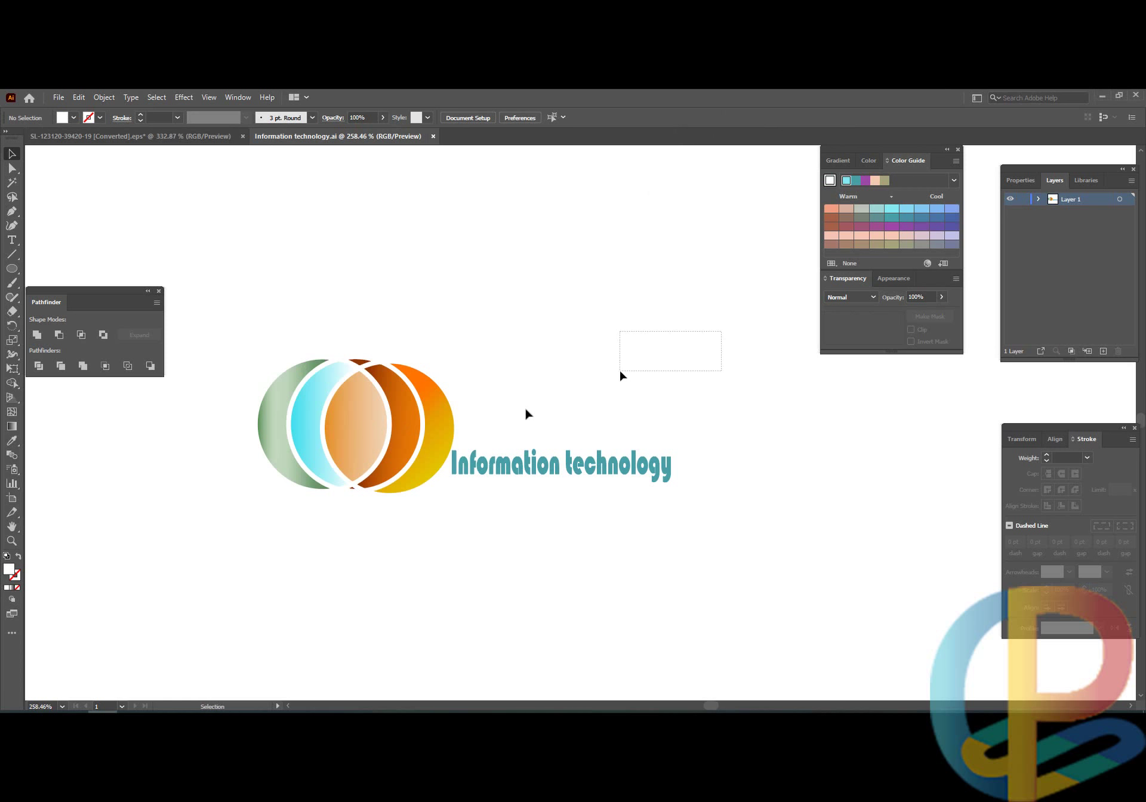
drag(621, 375, 217, 583)
click(391, 570)
key(z)
click(364, 532)
ctrl+alt+click(447, 508)
drag(630, 412, 355, 512)
drag(440, 531, 443, 509)
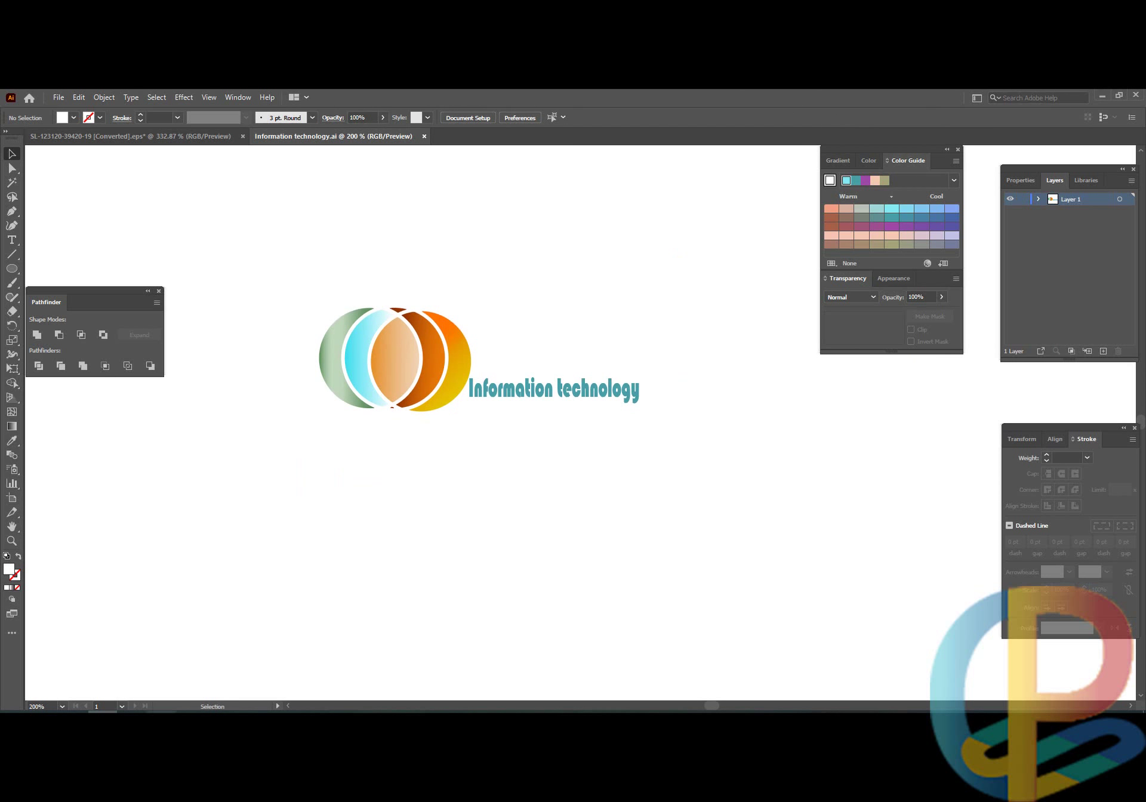
- Open Information technology.jpg from the Vector folder in Photoshop and inspect the metallic logo mockup up close
mouse_move(365, 711)
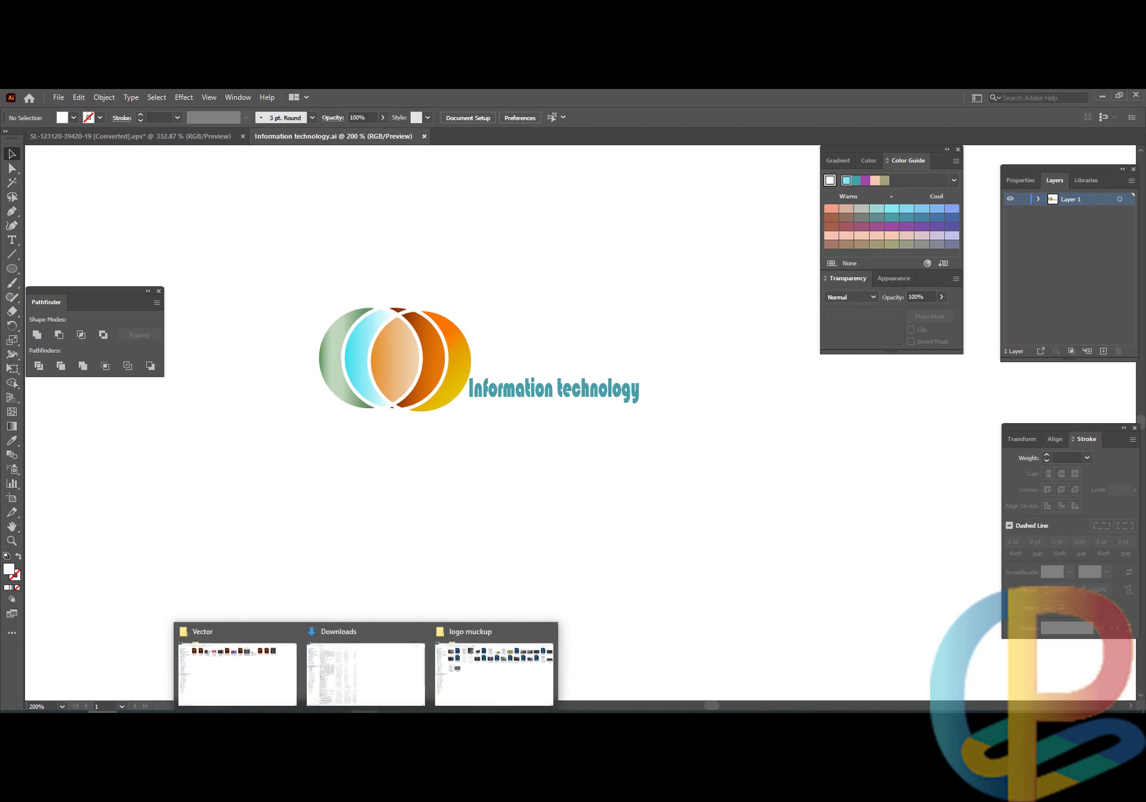
click(245, 691)
drag(664, 185, 425, 713)
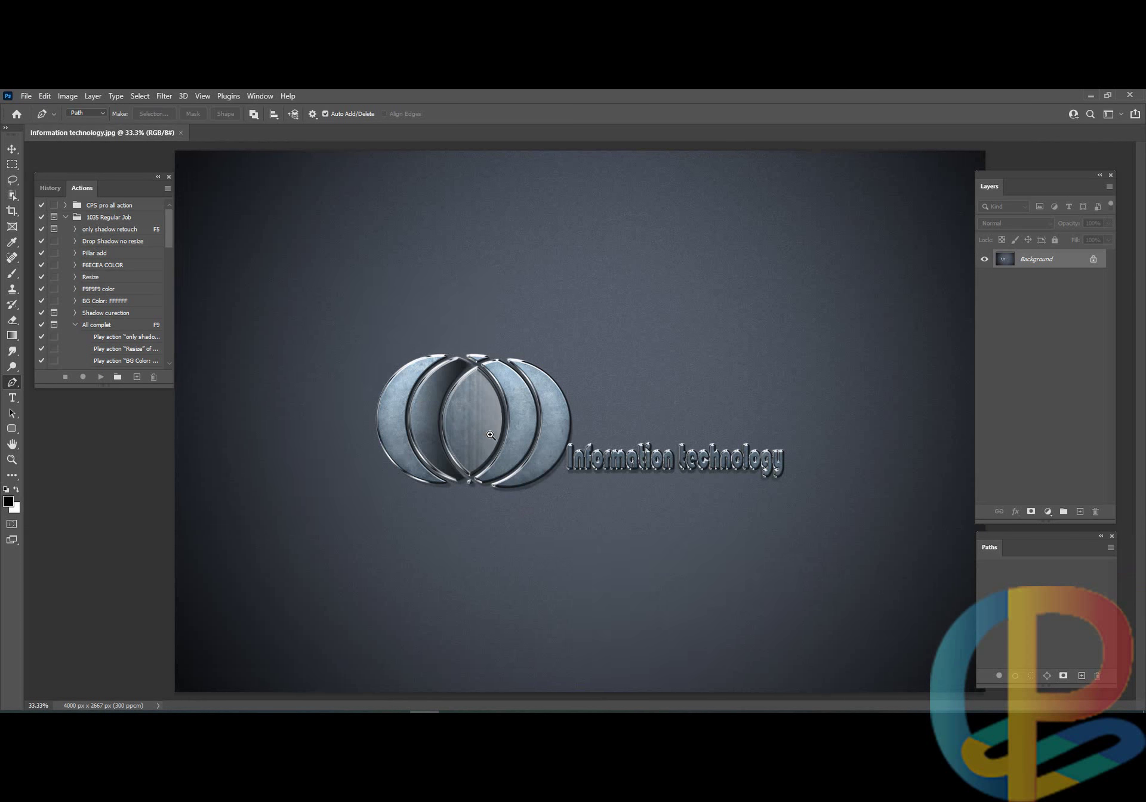
ctrl+click(490, 435)
ctrl+click(490, 435)
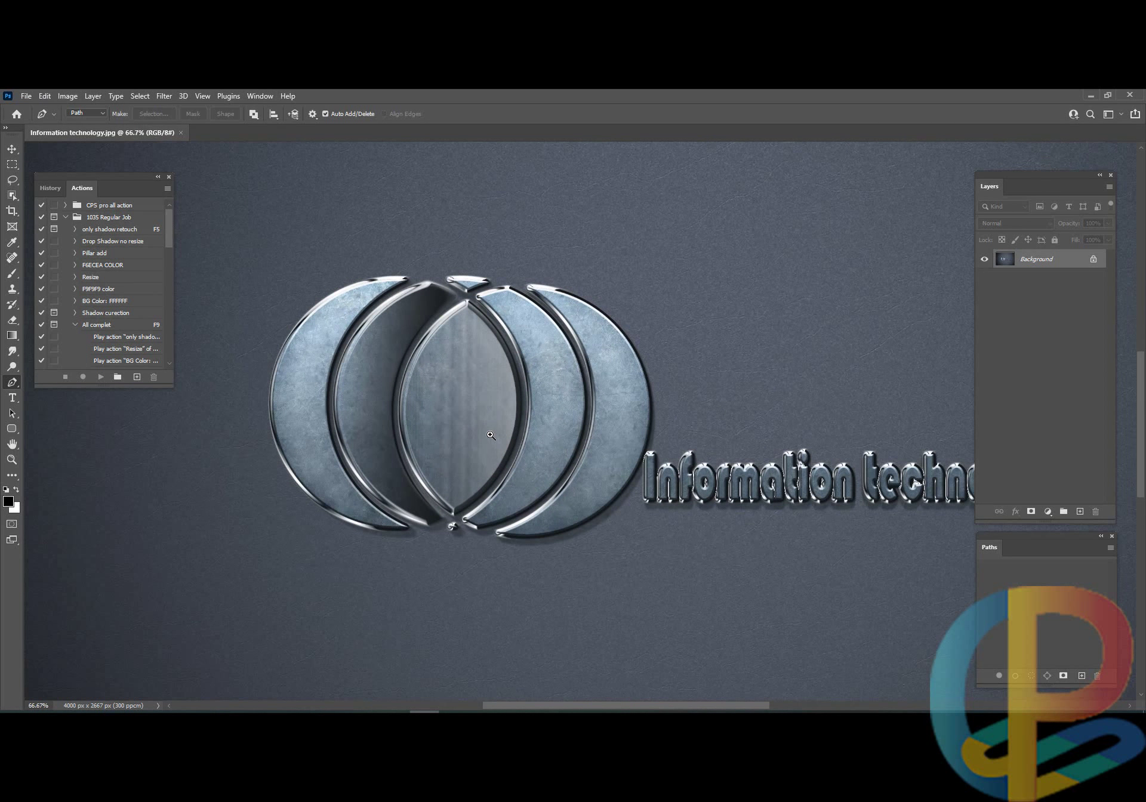
ctrl+alt+click(490, 435)
drag(713, 493, 688, 458)
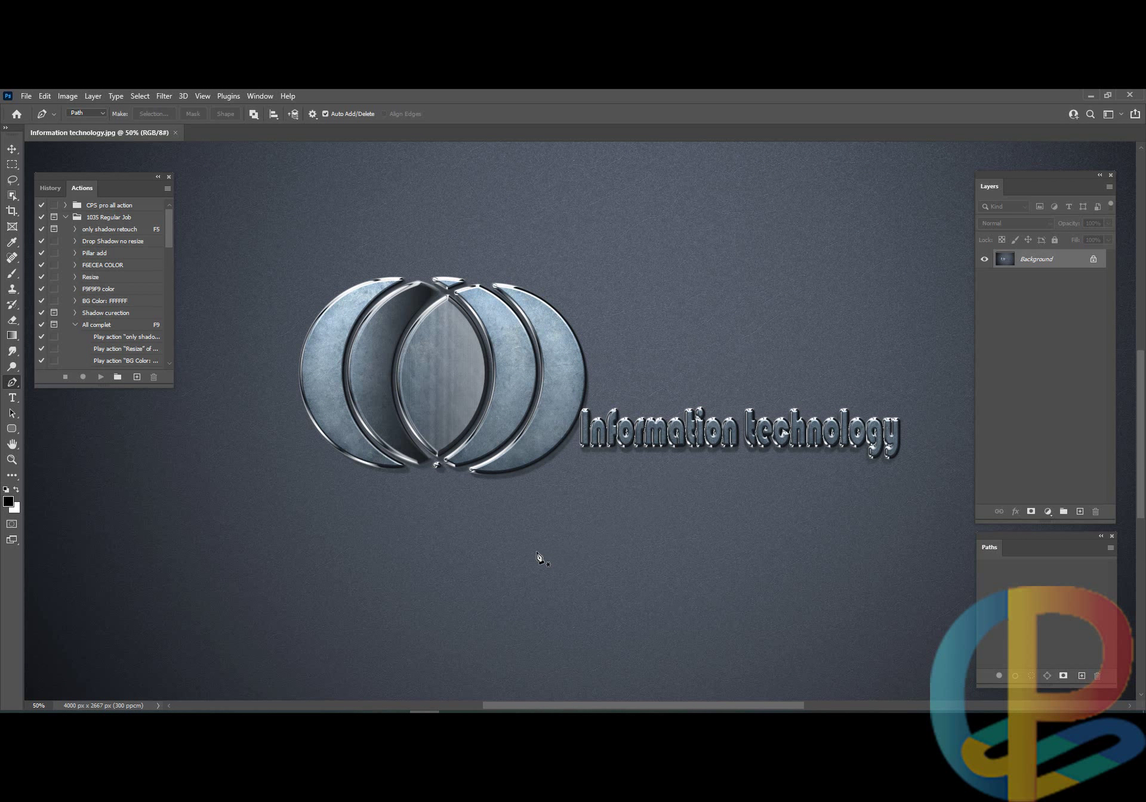